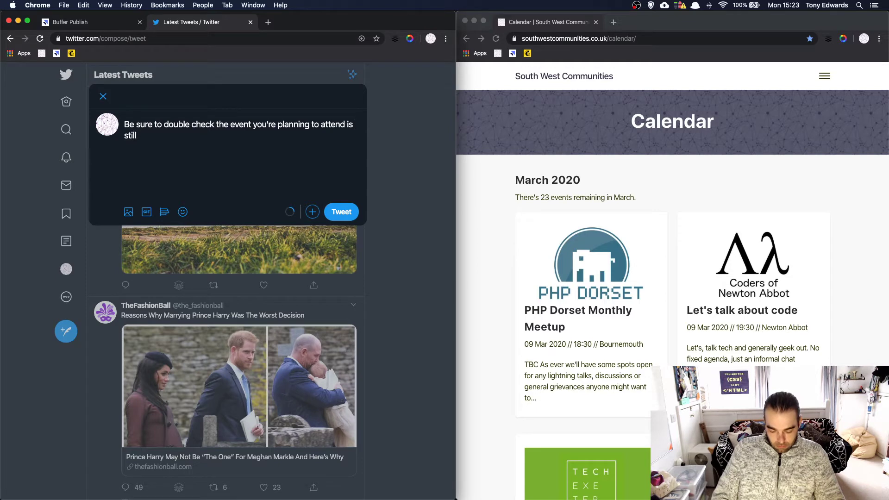
Step: Finish the tweet's first sentence with "running before setting off." and leave a blank line after it
type("ore setting off")
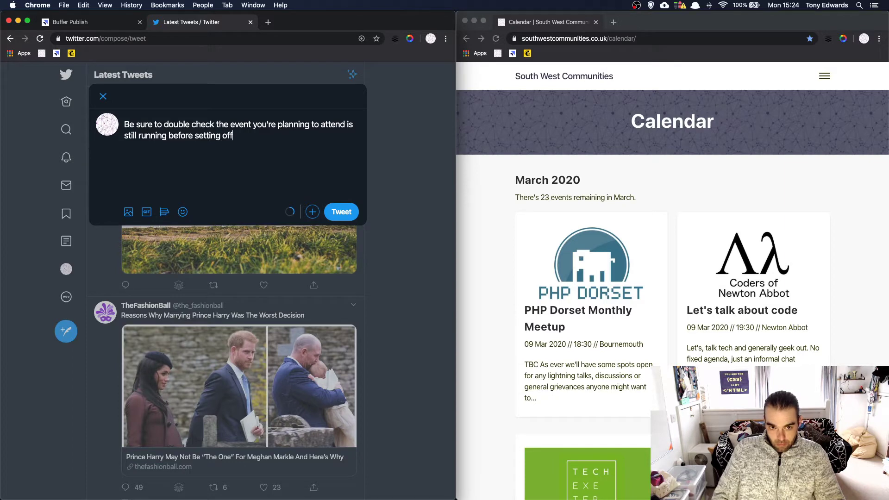
type(".")
key("Return")
key("Return")
Step: Add a second paragraph to the tweet: "We're expecting lot's of last minute changes over the coming month."
type("We'")
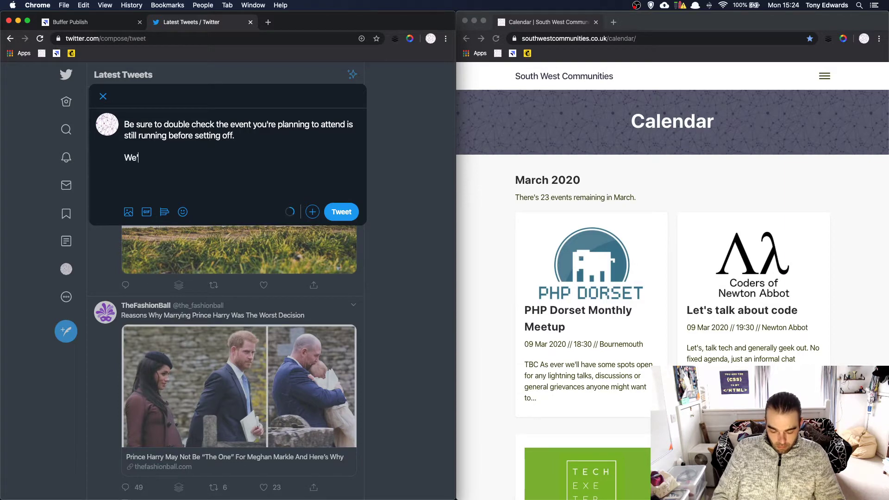
type("re expecting")
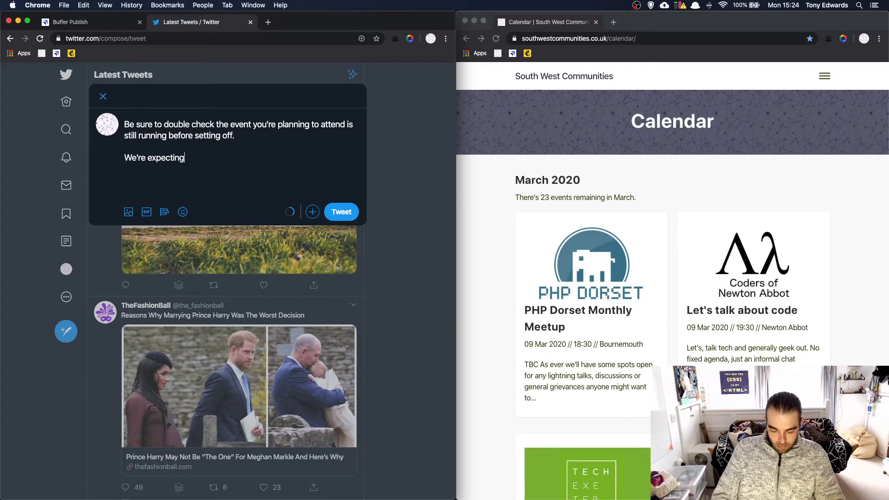
type(" lot's of last m")
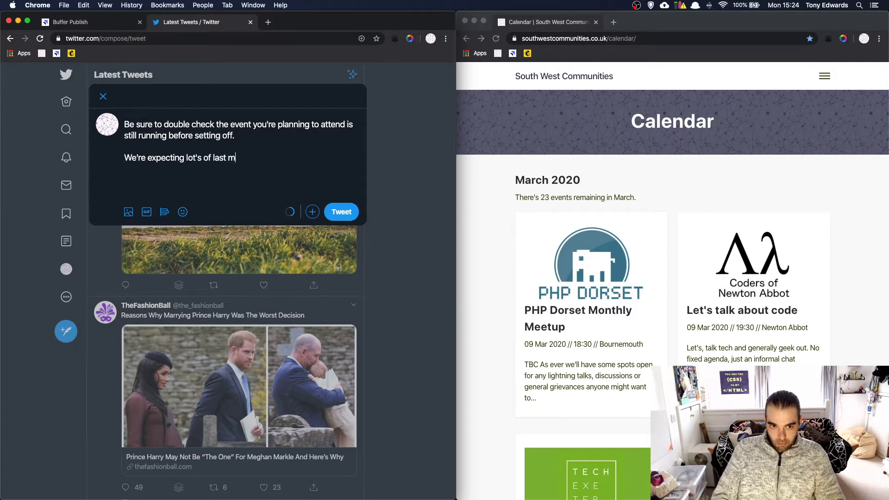
type("inut cha")
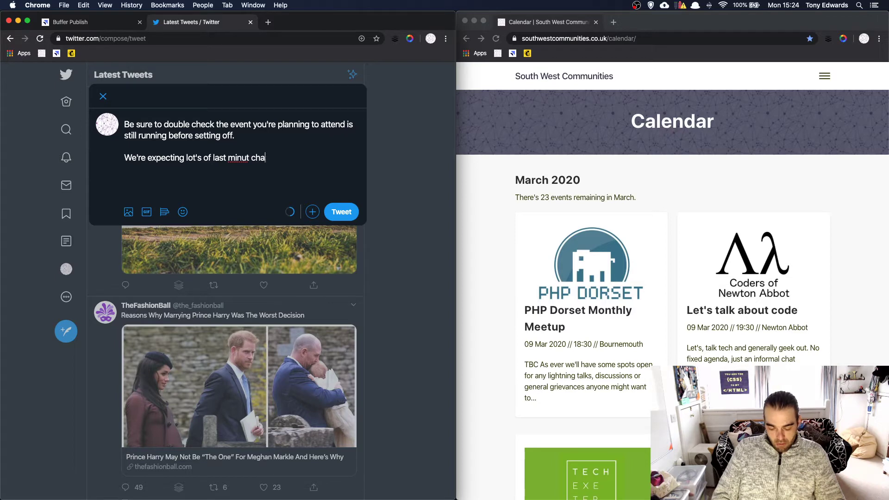
type("nges")
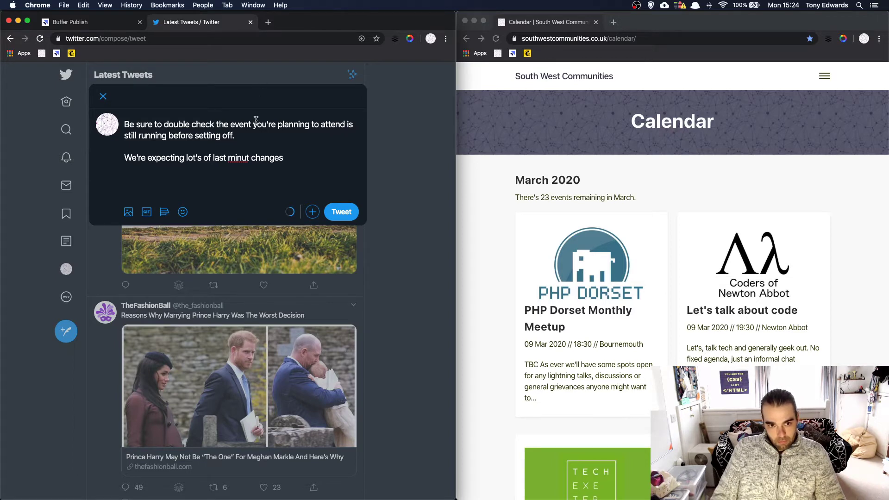
left_click(249, 157)
type("e")
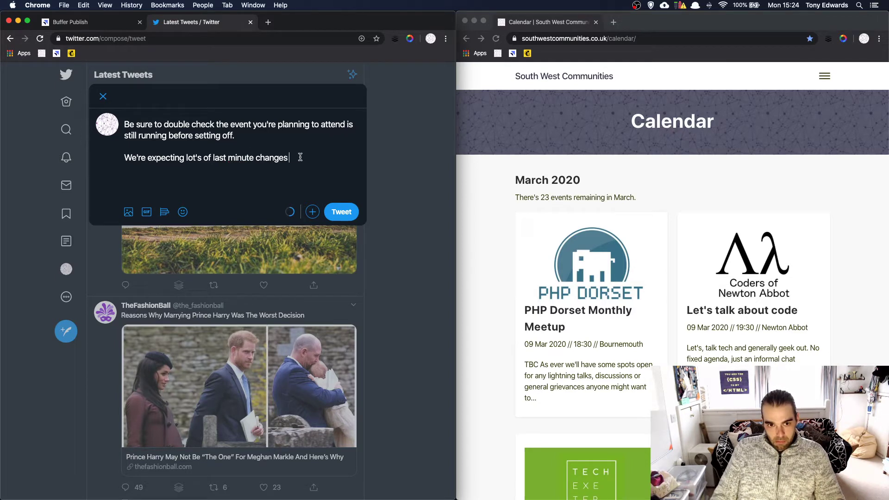
left_click(300, 157)
type("over th")
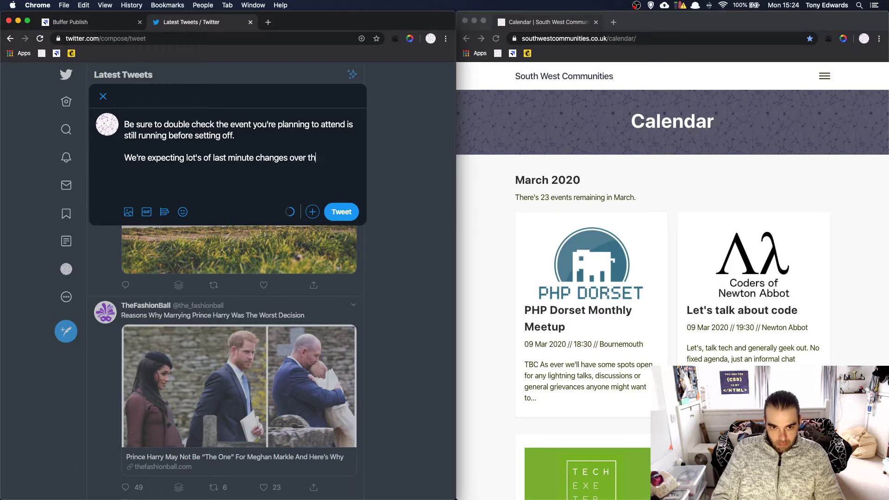
type("e coming month.")
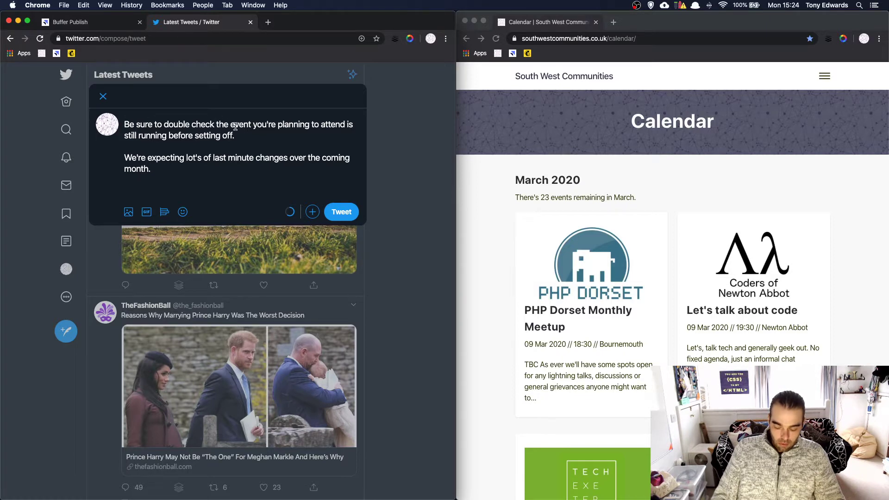
Step: Insert "that" before "the event" in the first sentence and publish the tweet
type("that")
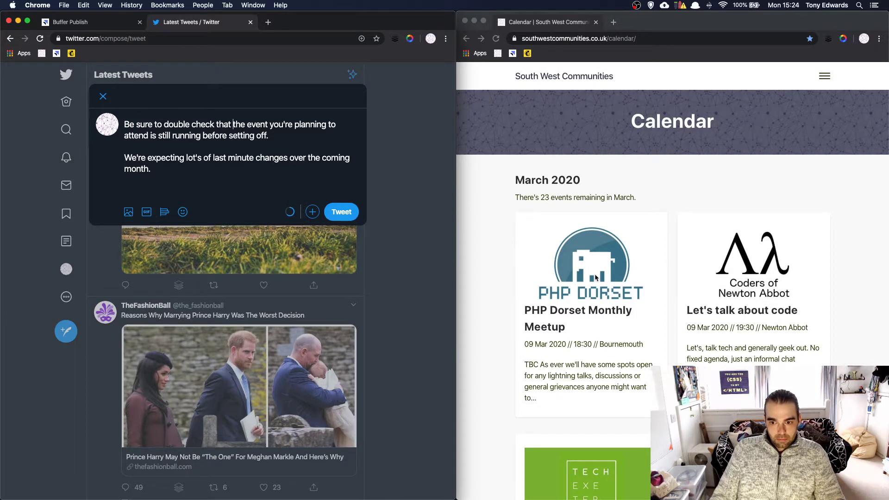
scroll(595, 274, "down", 5)
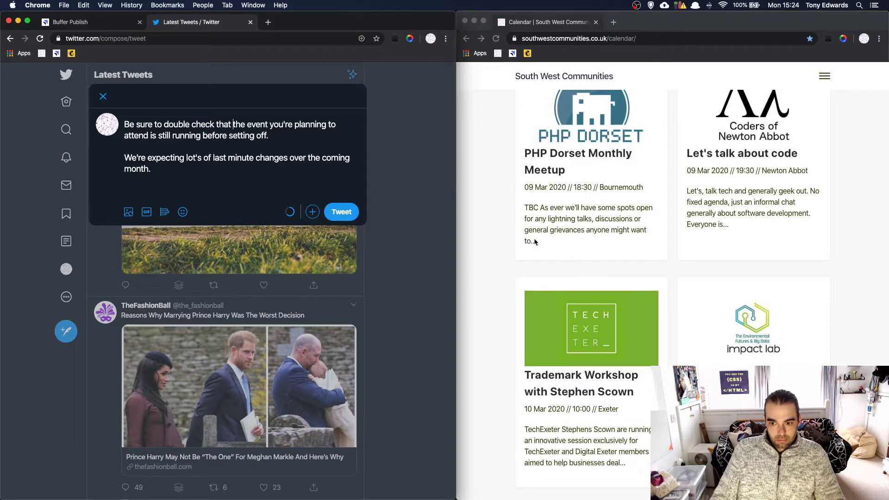
left_click(342, 212)
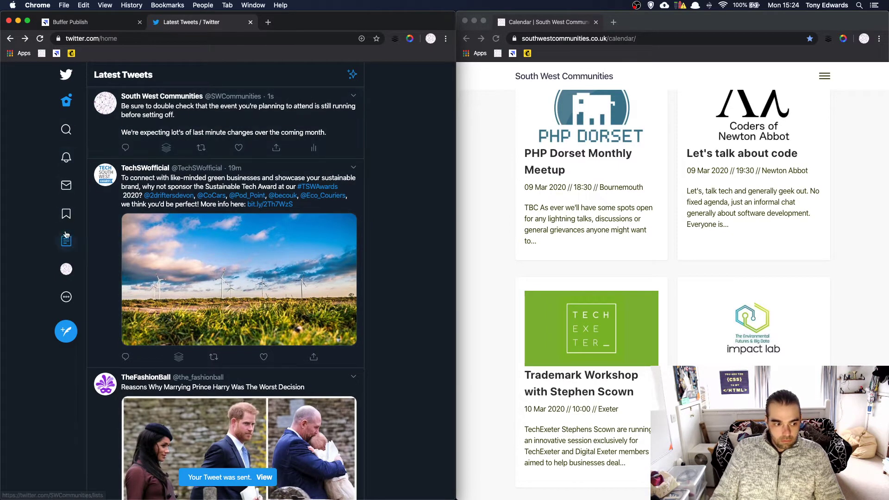
Step: Switch to Buffer and look through the March events on the South West Communities calendar for one to promote
scroll(540, 112, "up", 2)
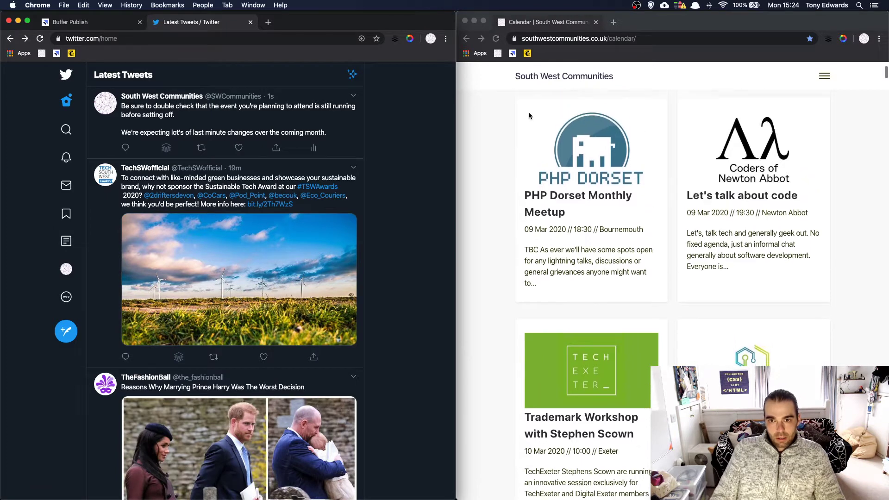
left_click(93, 23)
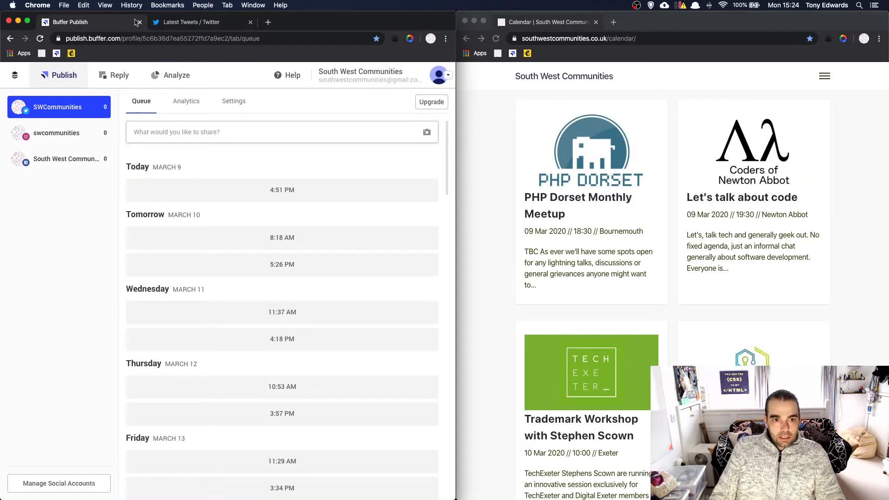
left_click(783, 6)
left_click(657, 113)
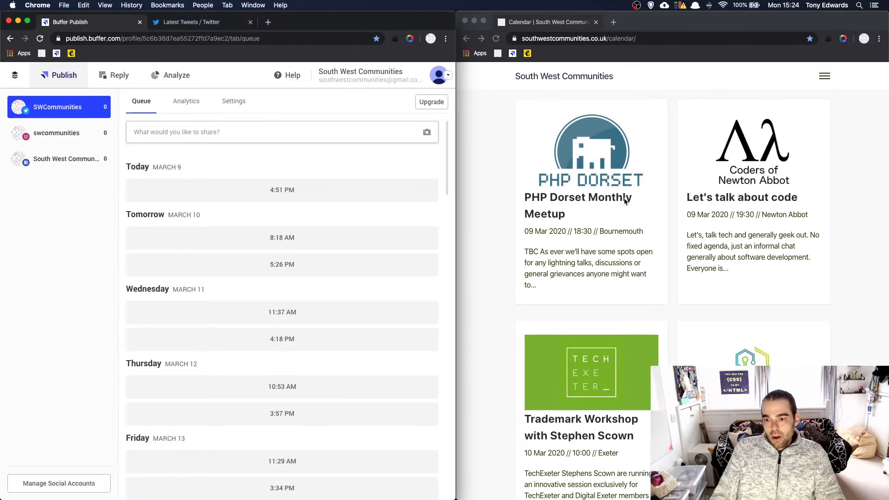
scroll(647, 284, "down", 8)
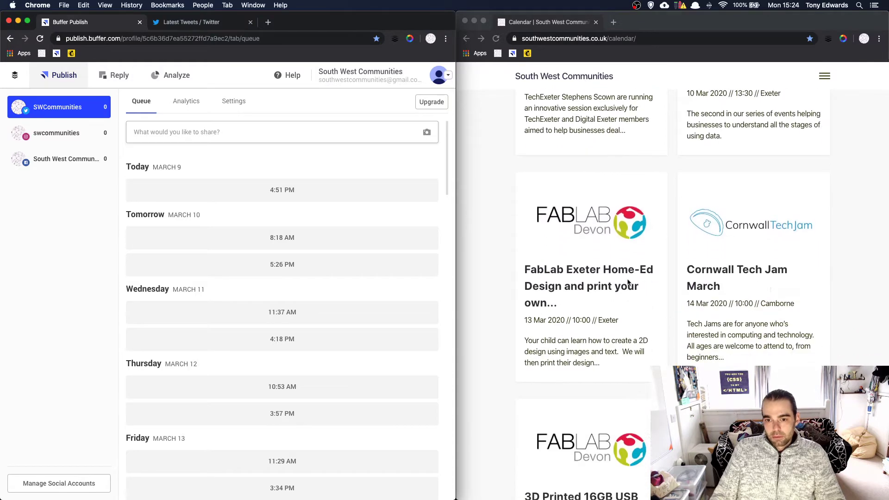
scroll(596, 269, "up", 3)
scroll(596, 270, "down", 1)
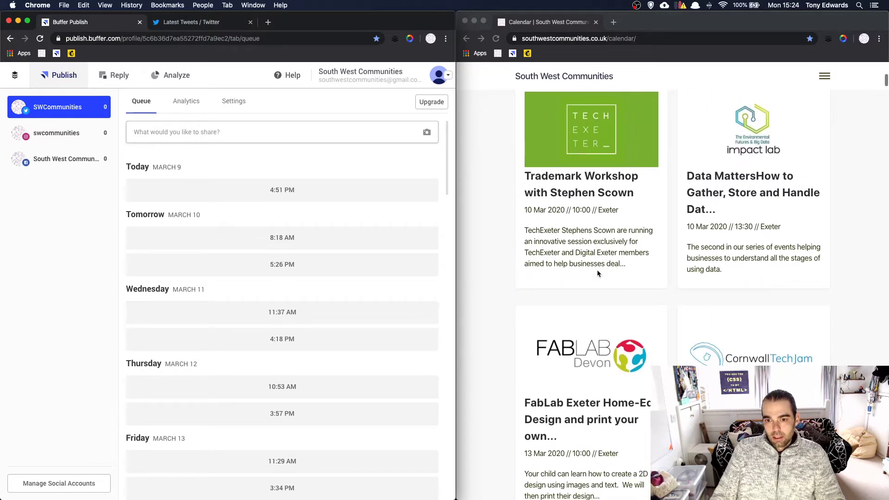
right_click(570, 178)
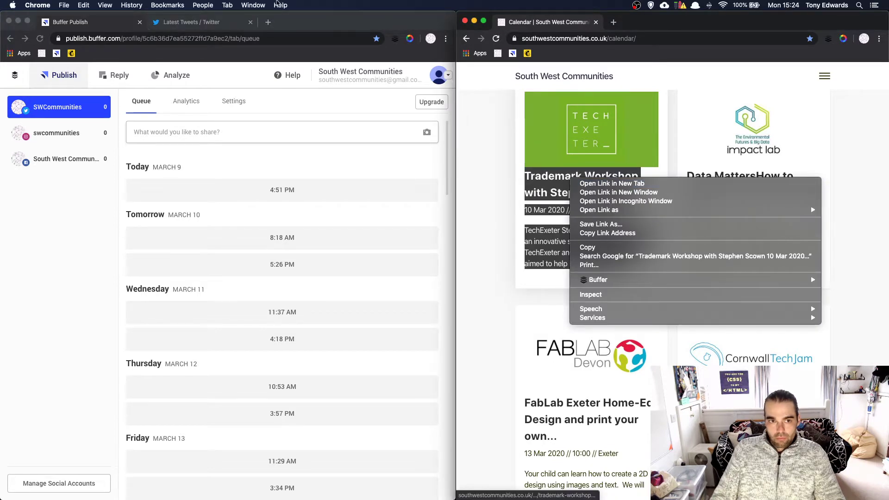
Step: Switch to Twitter and retweet the TechExeter post about the trademark registration workshop
left_click(192, 22)
left_click(192, 22)
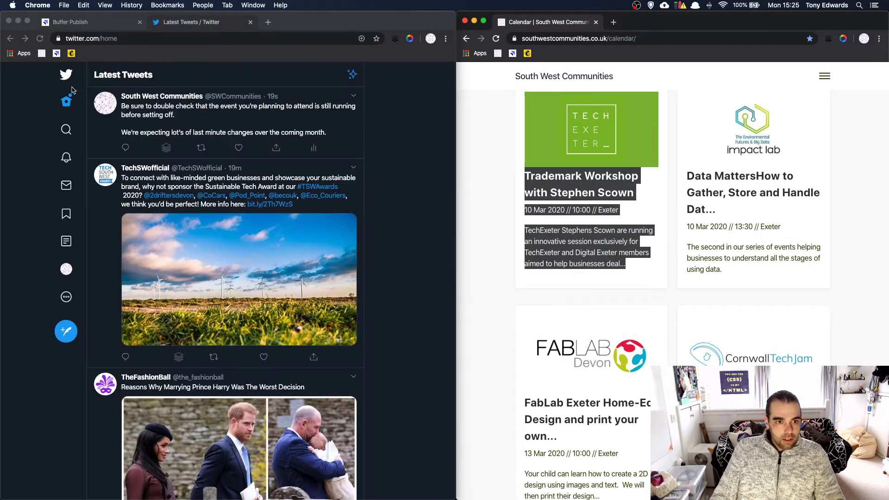
scroll(184, 184, "down", 15)
scroll(184, 185, "down", 10)
scroll(184, 184, "up", 3)
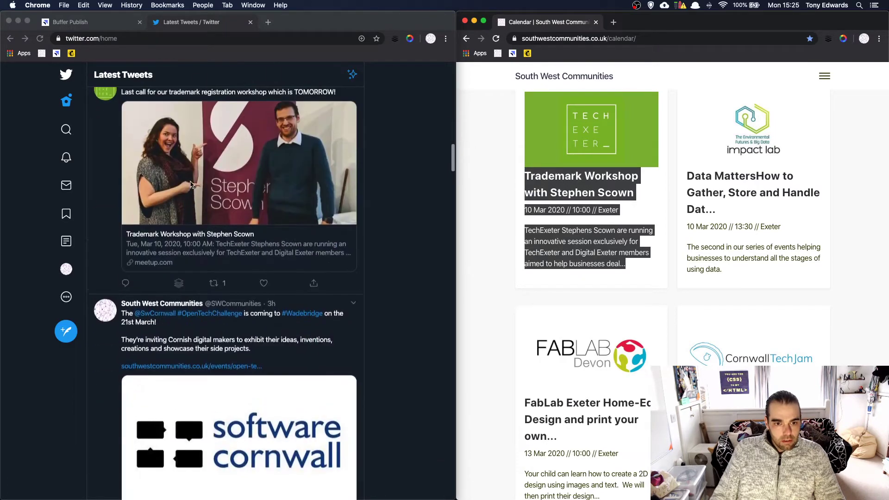
left_click(216, 283)
left_click(216, 282)
left_click(224, 283)
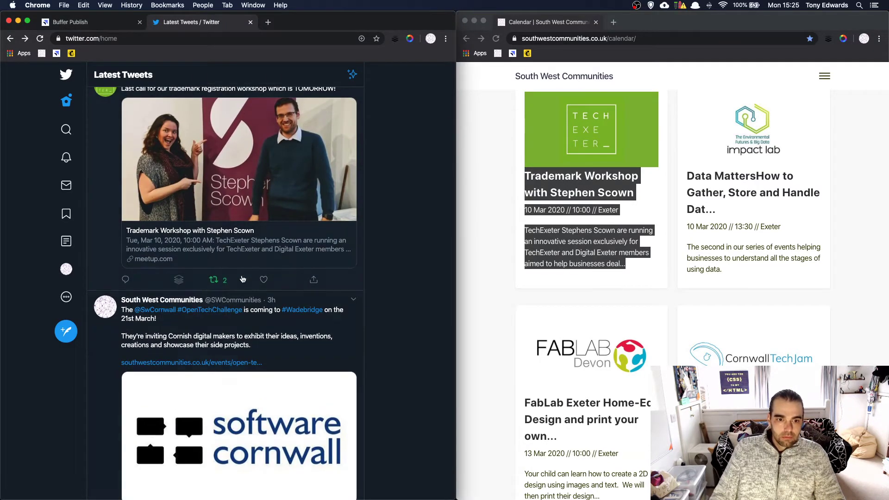
scroll(224, 283, "up", 20)
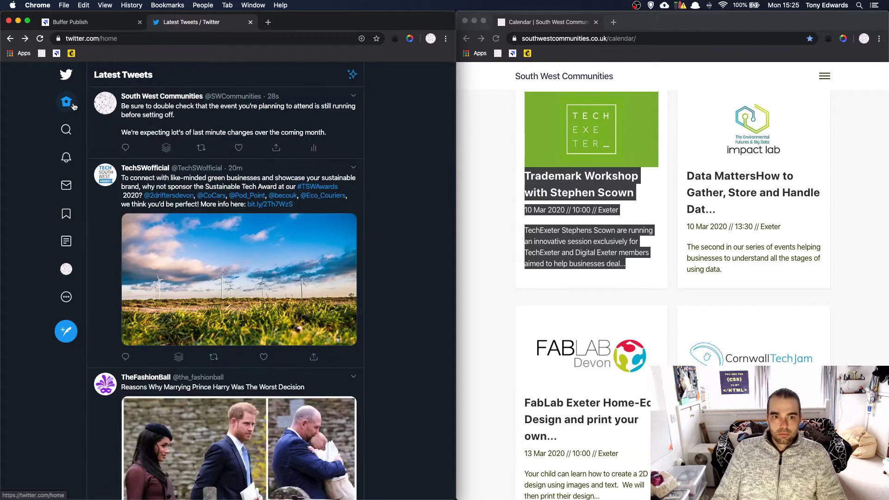
Step: Open the calendar's FabLab Exeter Home-Ed T-shirt event and select its page address
left_click(669, 193)
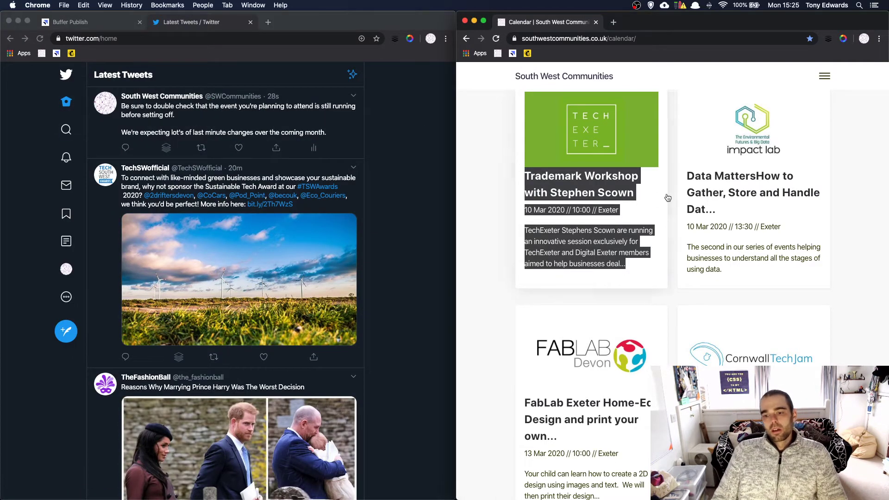
scroll(668, 198, "down", 6)
left_click(661, 197)
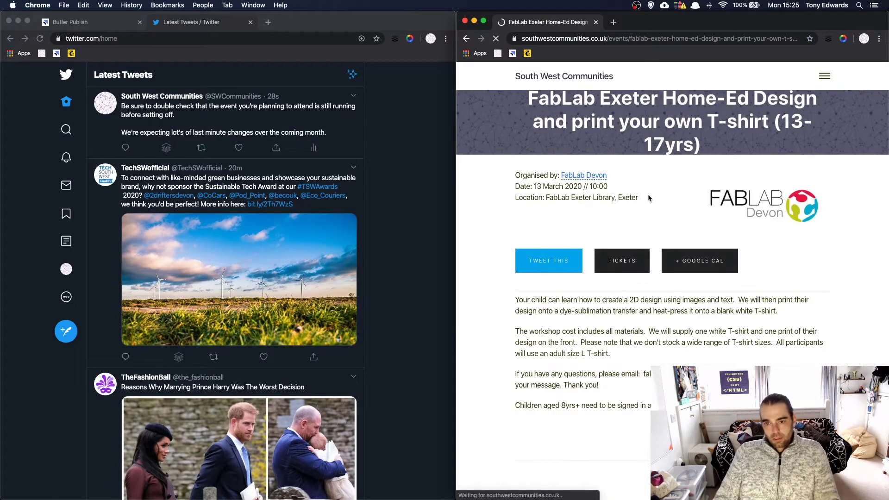
left_click(639, 39)
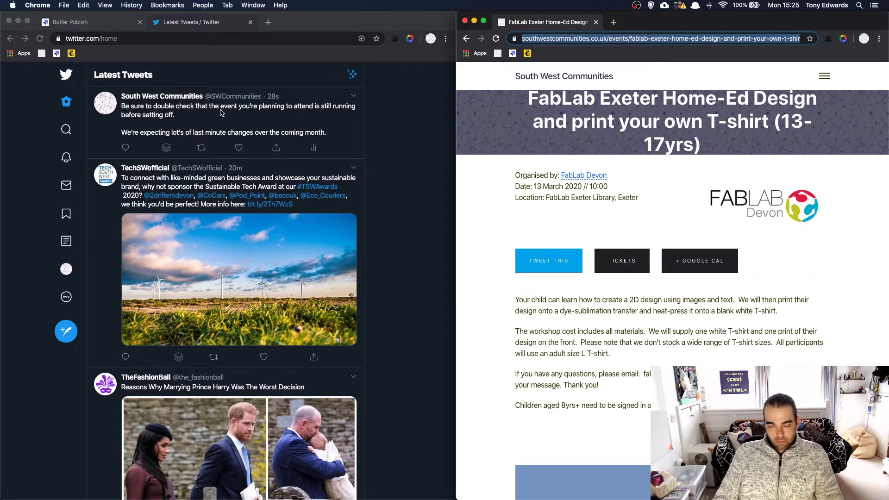
Step: Switch to Buffer and start a new post for the Twitter, Instagram and Facebook accounts
left_click(69, 21)
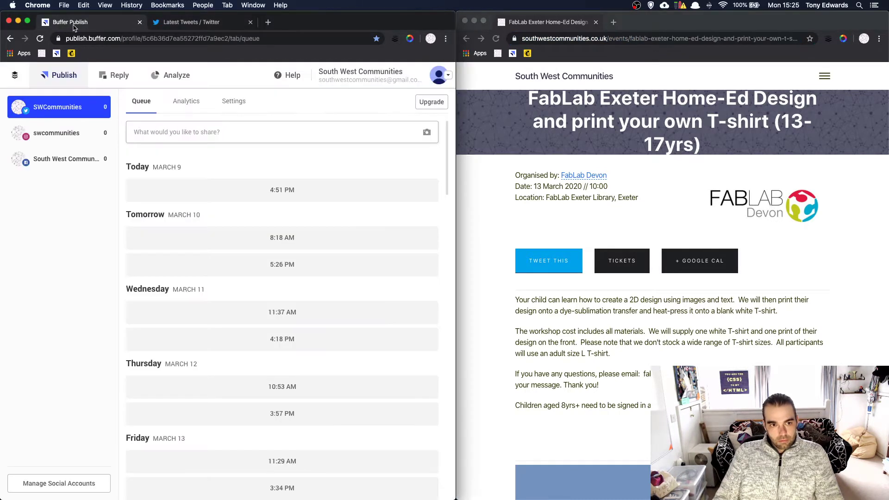
left_click(216, 133)
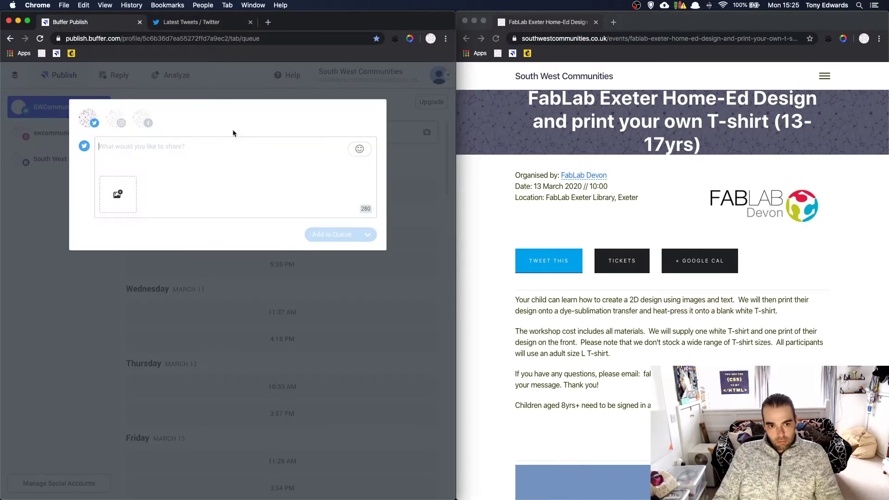
left_click(115, 119)
left_click(142, 119)
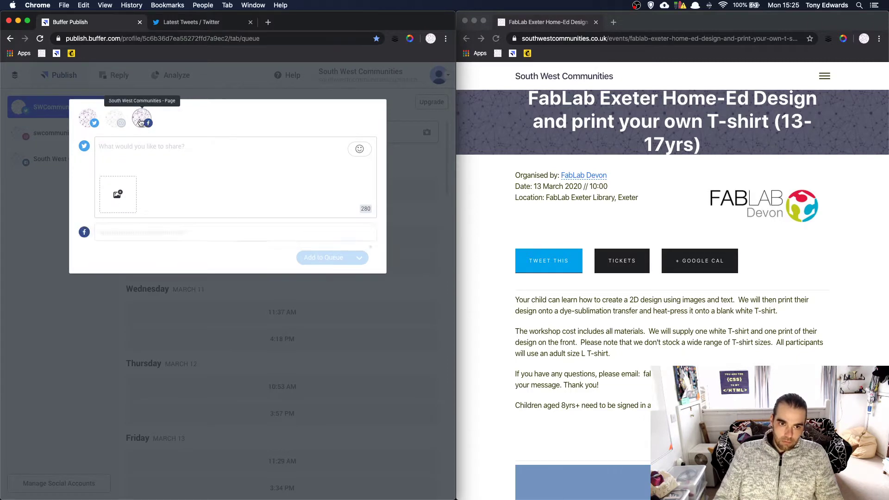
left_click(120, 142)
Step: Write the post's opening text: "You'll get to make your own t-shirt at this weeks"
type("You")
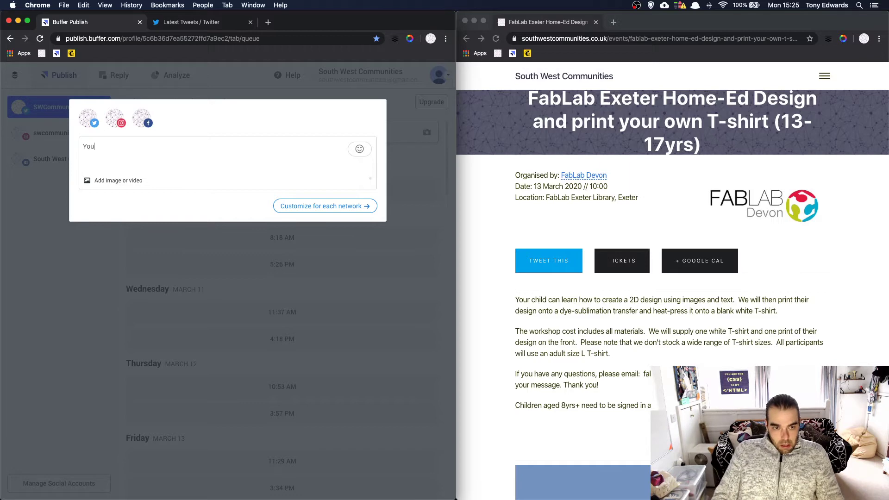
type("'ll get to make yout o")
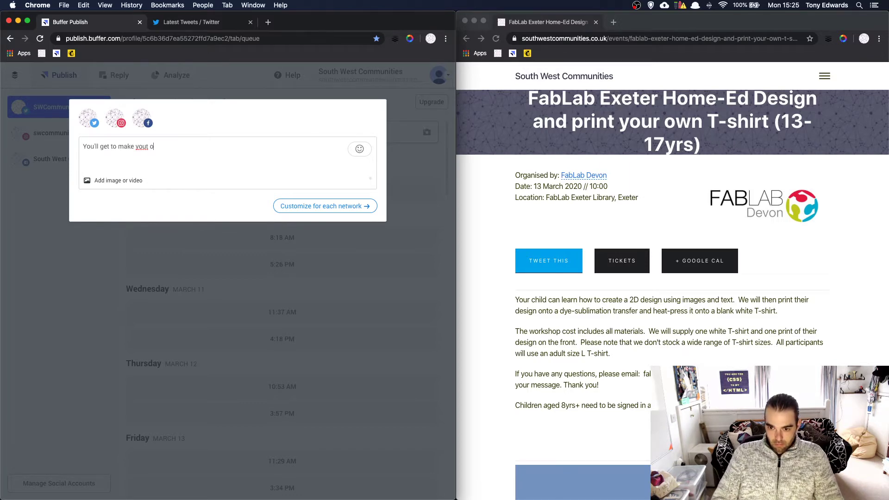
key("BackSpace")
key("BackSpace")
key("BackSpace")
type("r own")
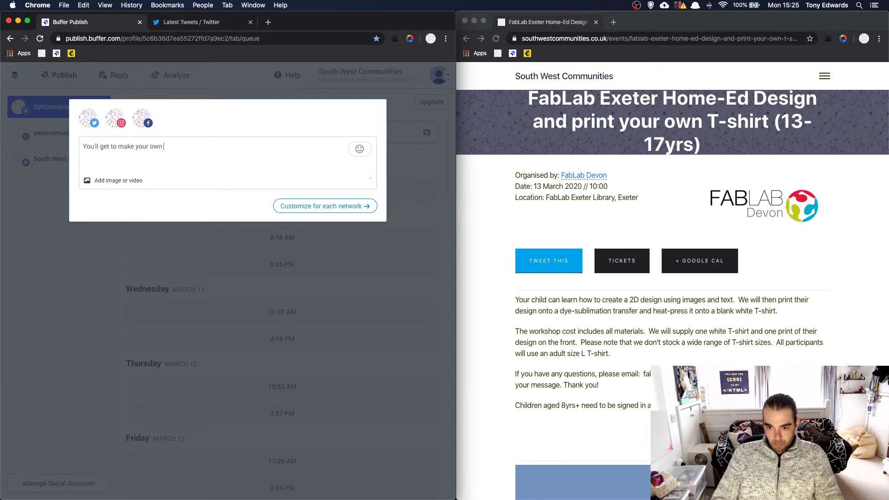
type(" t-shirt ")
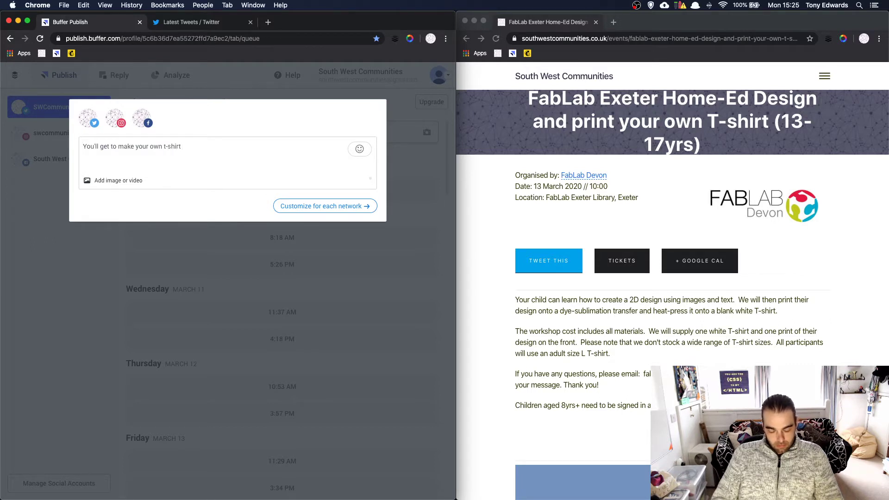
type("at this w")
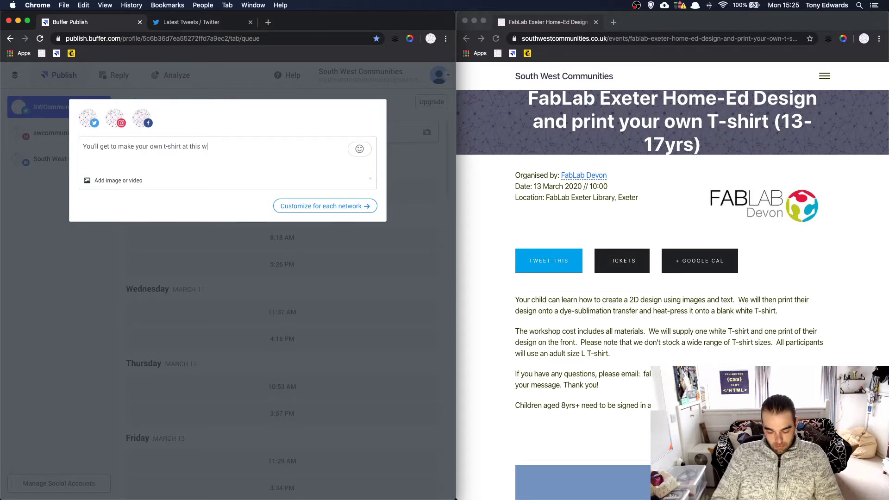
type("eeks @")
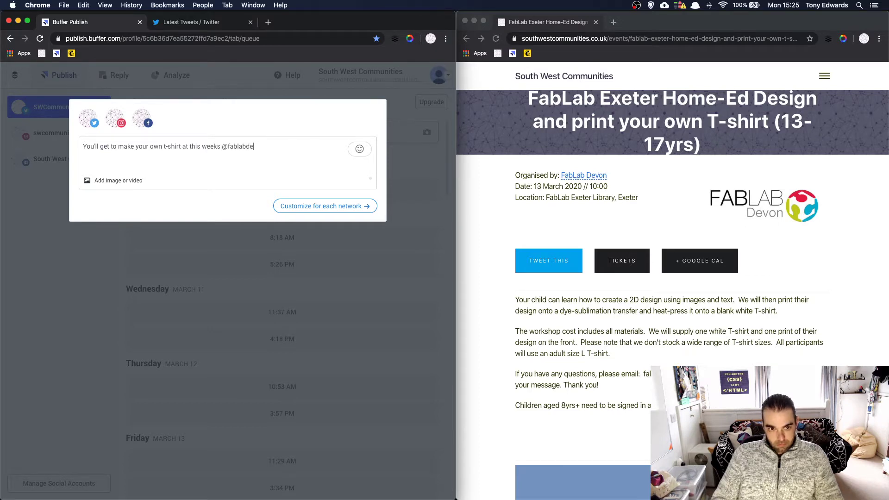
type("fablabde")
left_click(122, 123)
left_click(290, 157)
Step: Finish the post's sentence with "event." after the mention
type("meetup")
key("BackSpace")
key("BackSpace")
key("BackSpace")
key("BackSpace")
key("BackSpace")
key("BackSpace")
type("event.")
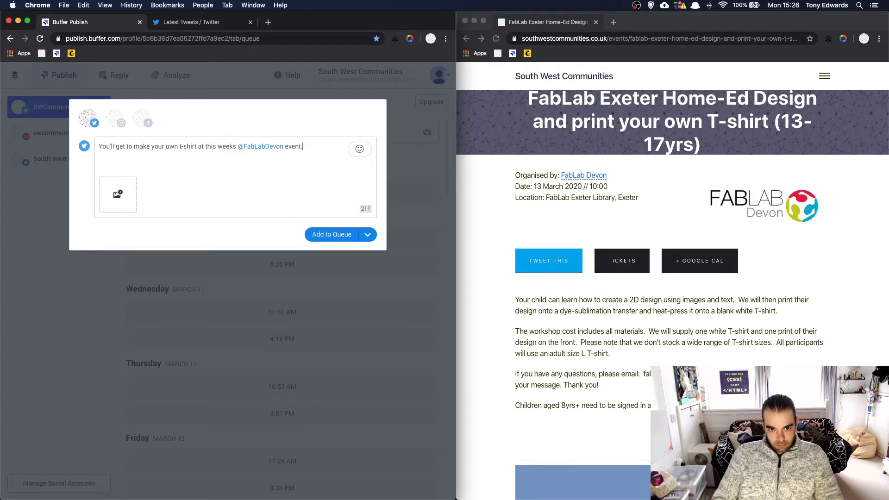
Step: Add "Very cool!" after the opening sentence and start a new paragraph below it
type("Very cool")
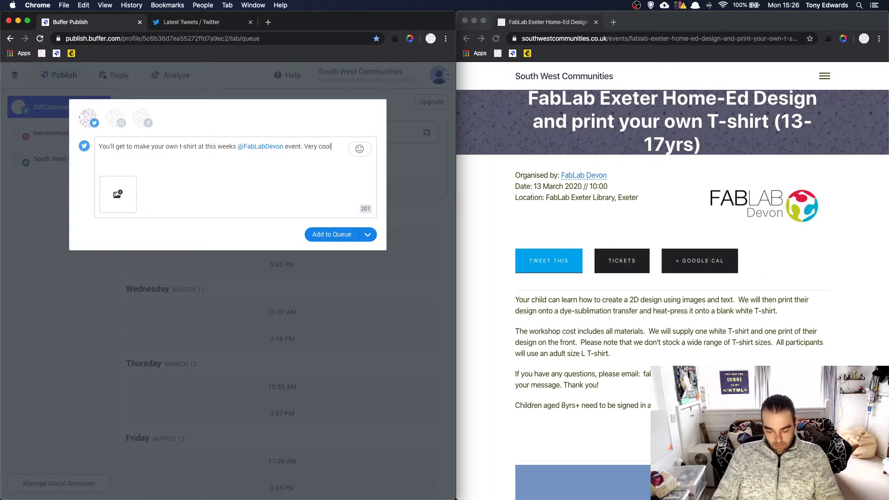
type("!")
key("Return")
key("Return")
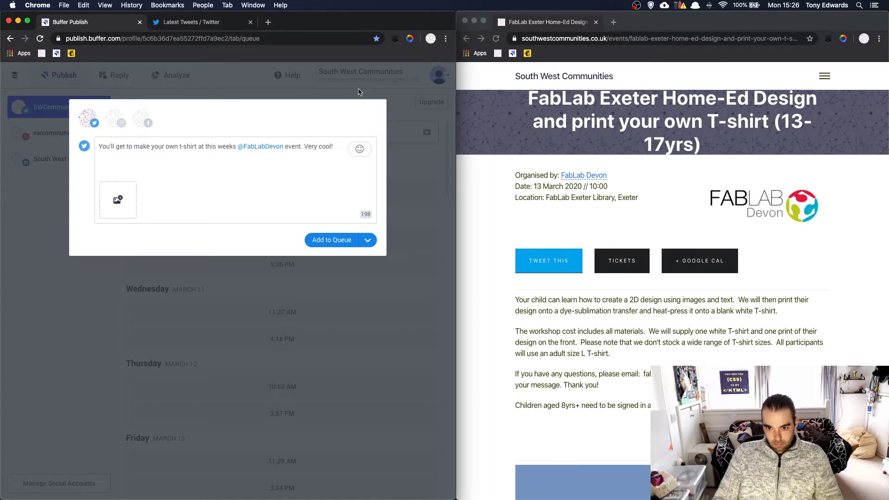
Step: Copy "Home-Ed Design and print your own T-shirt" from the event page's title into the post's new paragraph
left_click_drag(771, 124, 662, 99)
key("super+c")
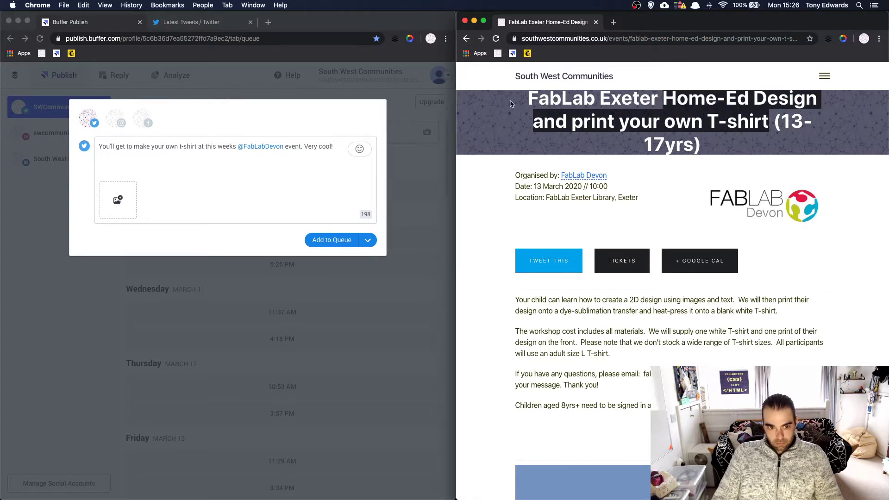
left_click(244, 164)
key("super+v")
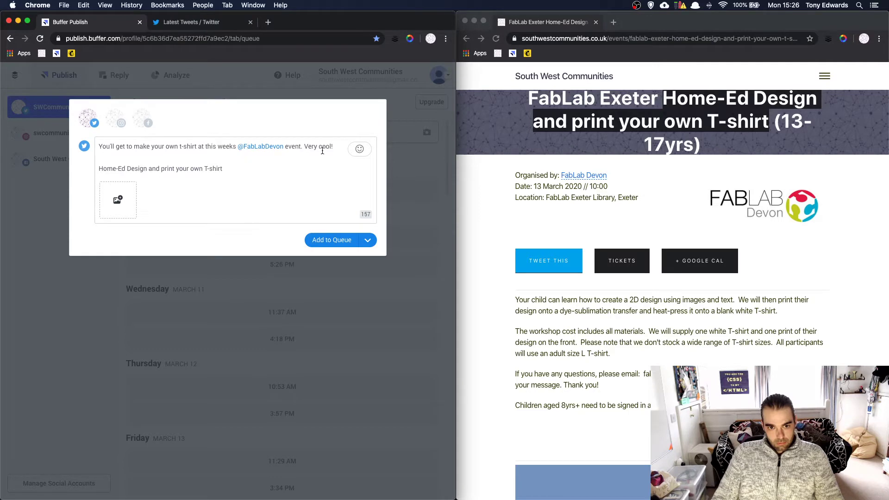
left_click(301, 147)
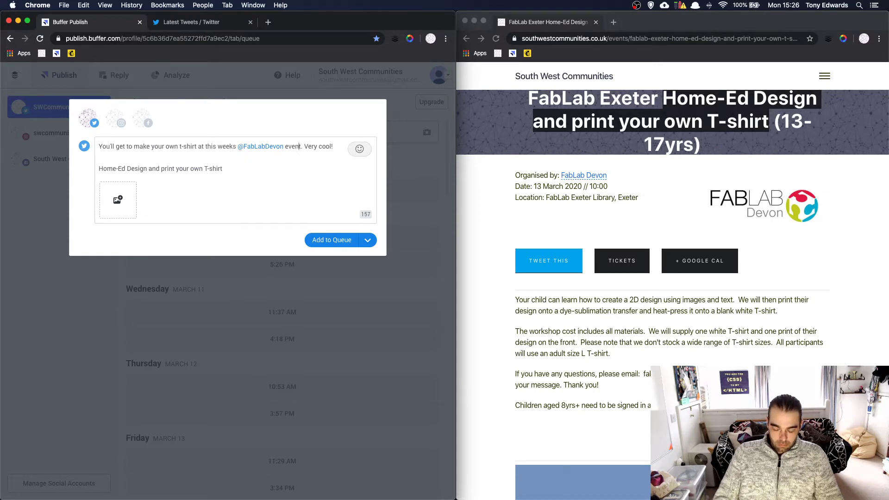
type("at @e")
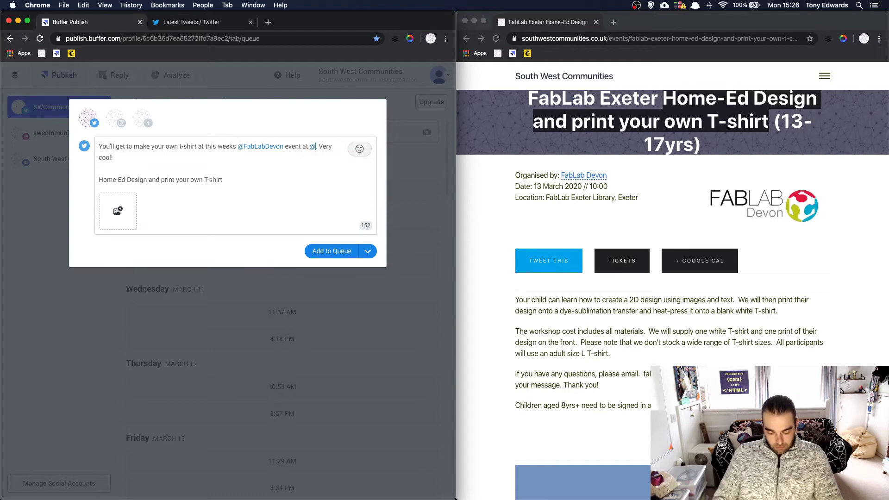
type("xeter")
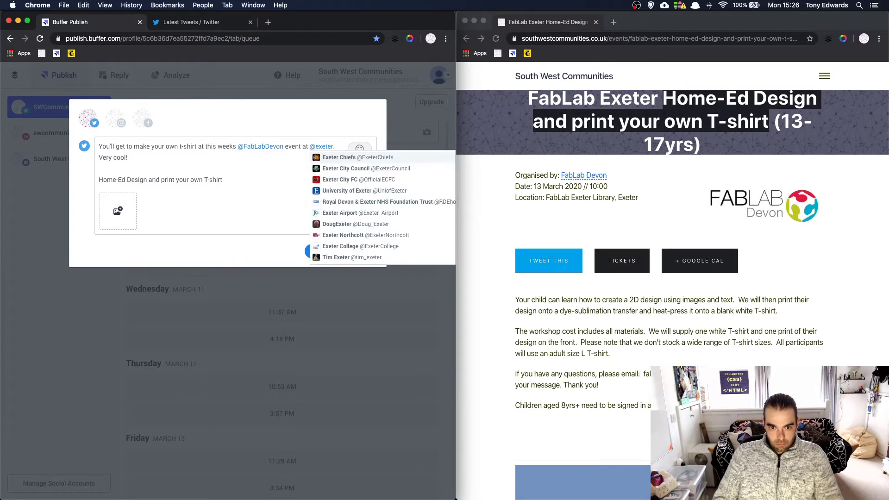
type("li")
key("Down")
key("Return")
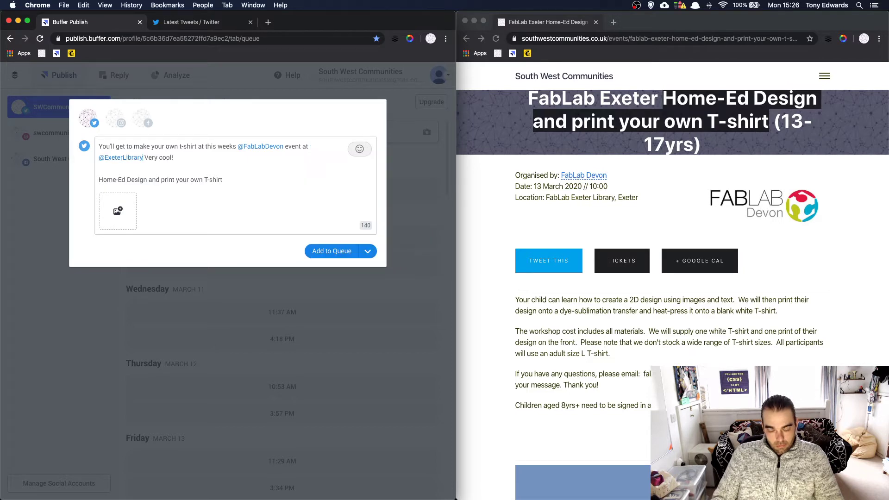
type(".")
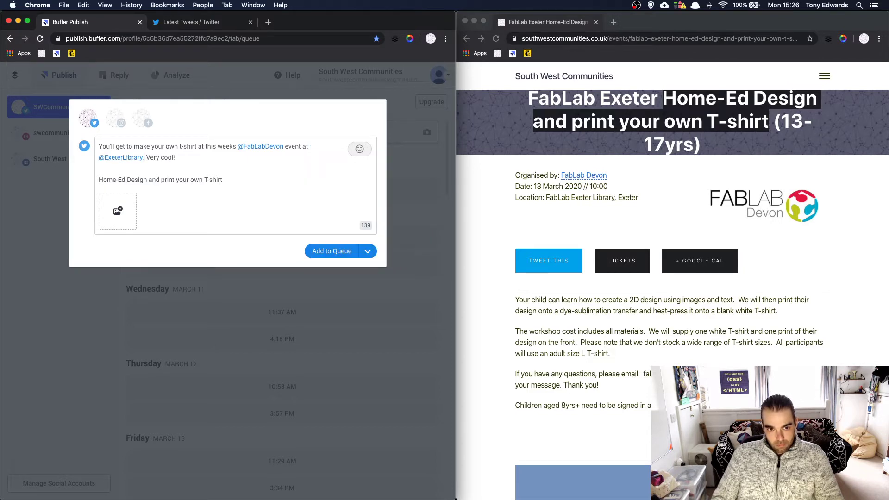
Step: Replace the copied title line with the event page's web address in its own paragraph
key("super+shift+Down")
key("BackSpace")
left_click(643, 38)
key("super+c")
left_click(215, 147)
key("super+Down")
key("Return")
key("Return")
key("super+v")
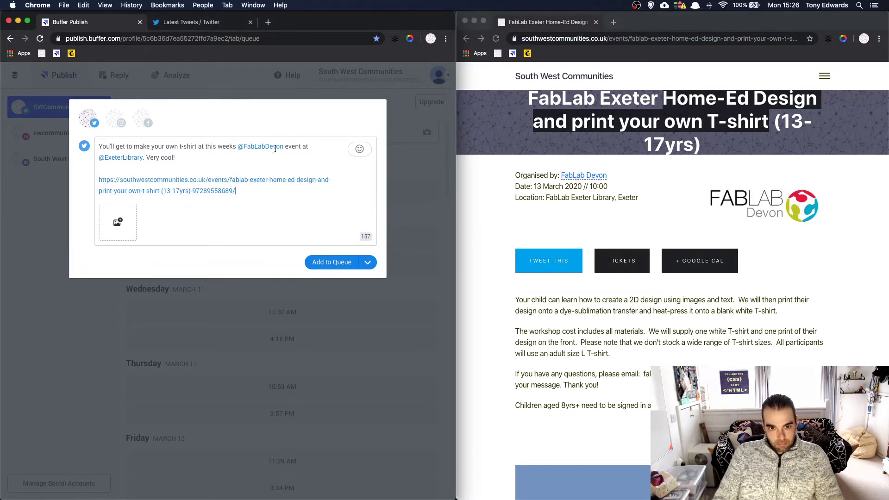
type("on the 1")
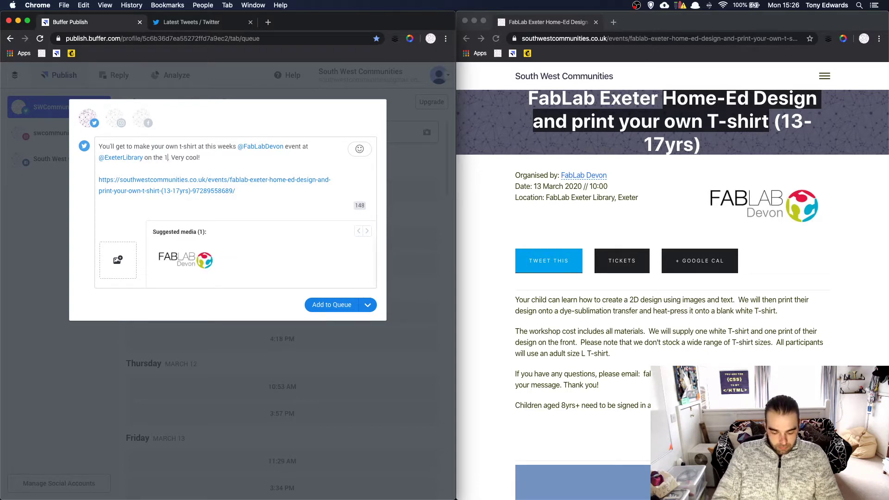
type("3th.")
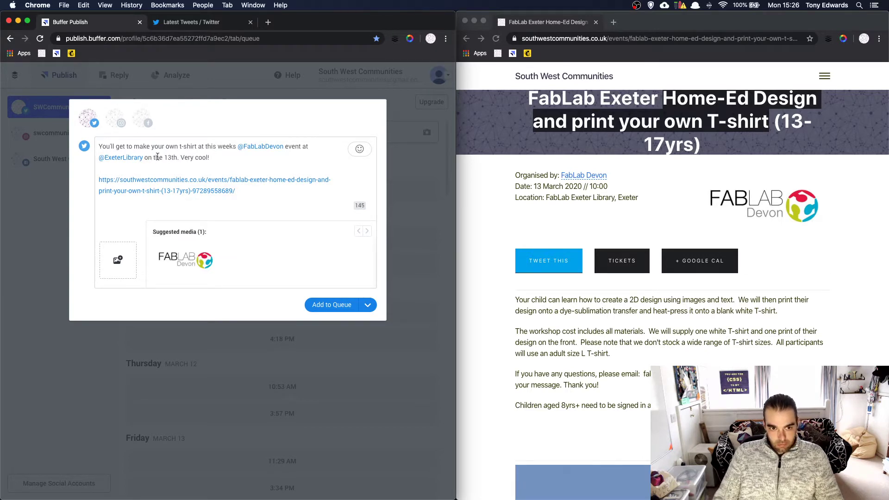
left_click(186, 260)
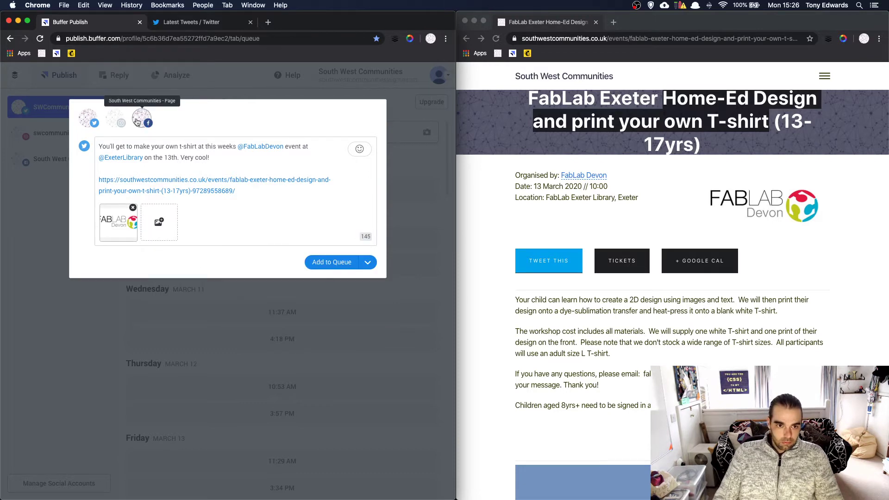
Step: Include the Facebook and Instagram accounts in the post and open the Facebook version for editing
left_click(142, 119)
left_click(121, 122)
left_click(205, 261)
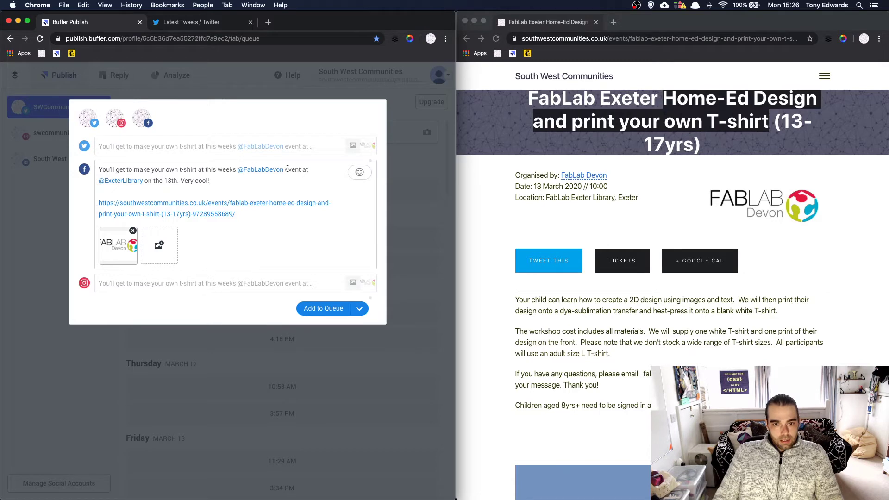
left_click_drag(281, 169, 237, 169)
key("BackSpace")
key("BackSpace")
type("@ExeterLibrary on the")
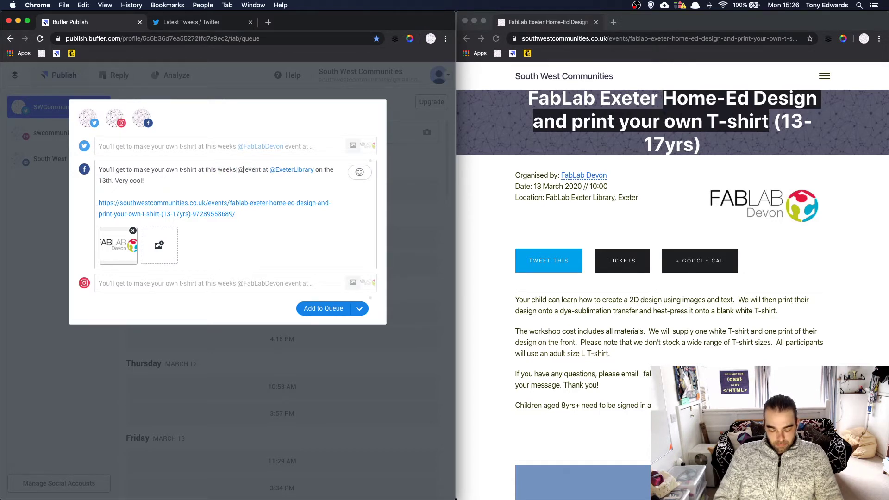
type("fablab ")
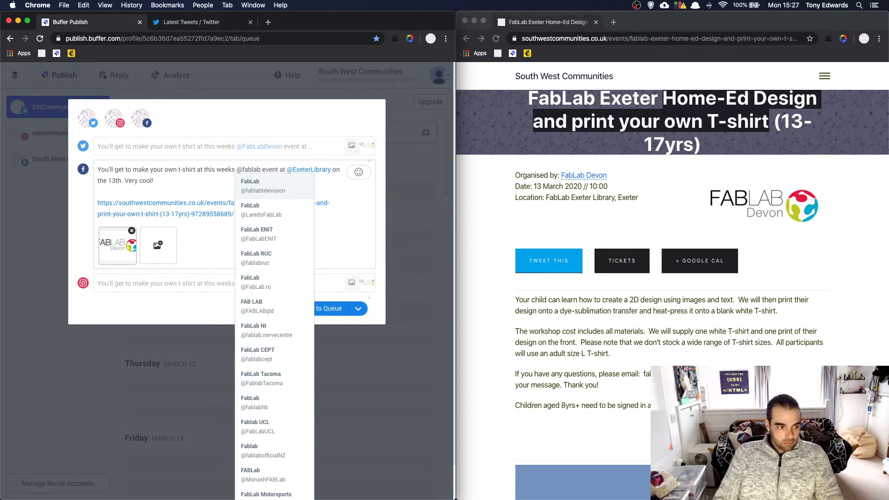
type("devon")
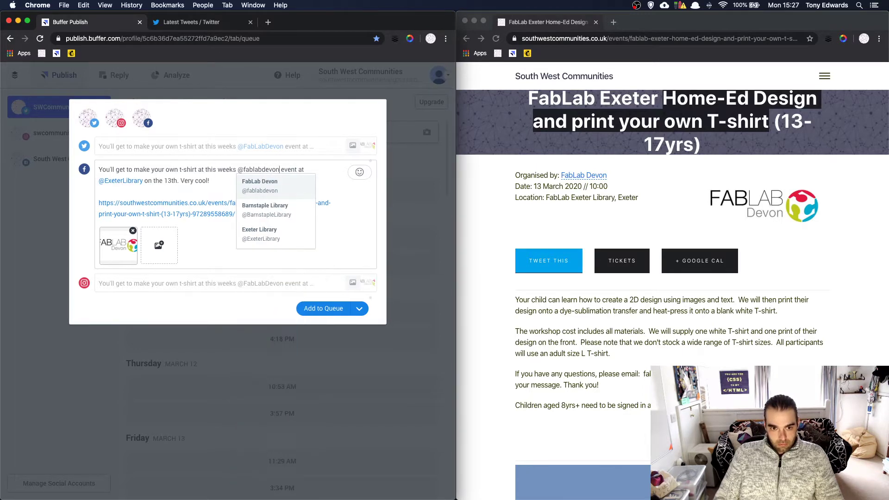
left_click(264, 191)
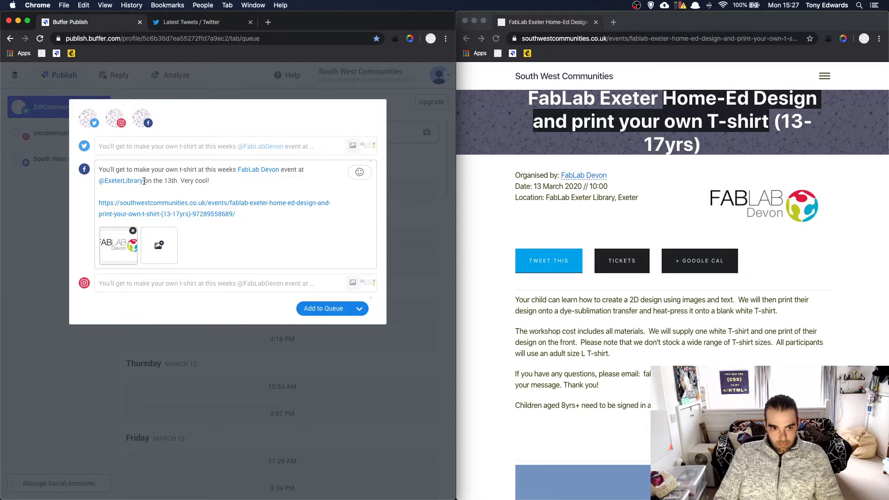
key("BackSpace")
key("BackSpace")
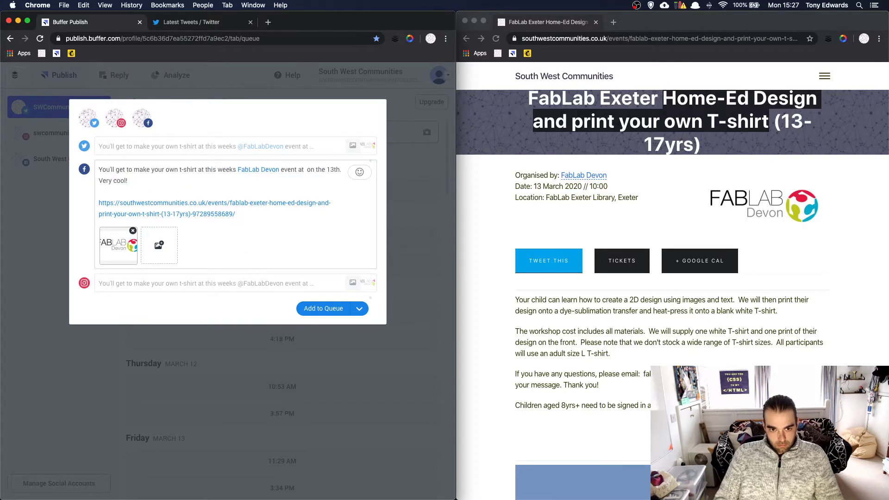
type("@exeter")
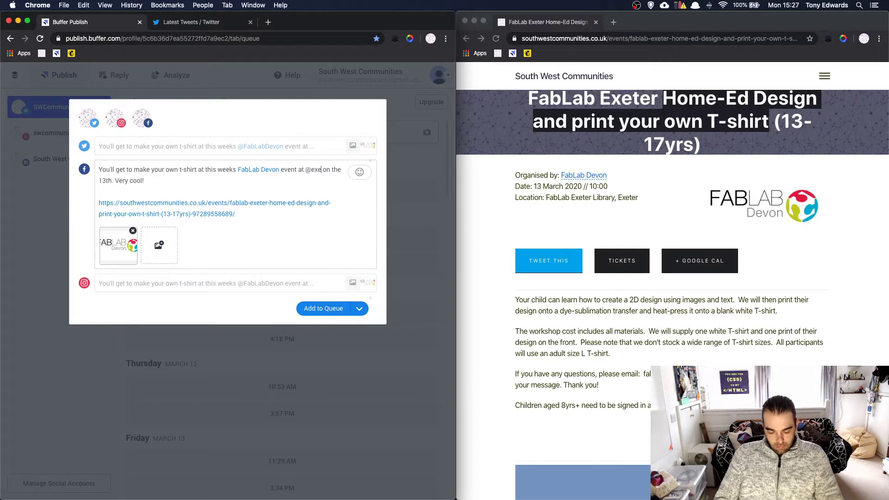
type("li")
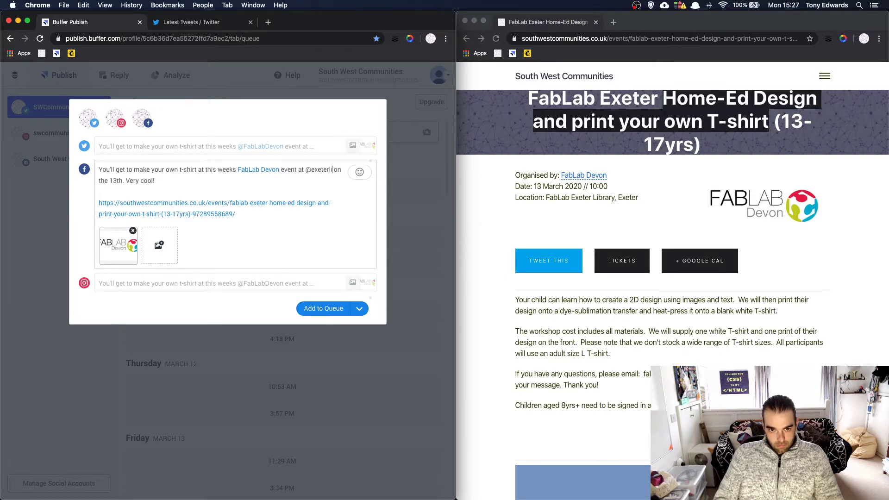
type("brary")
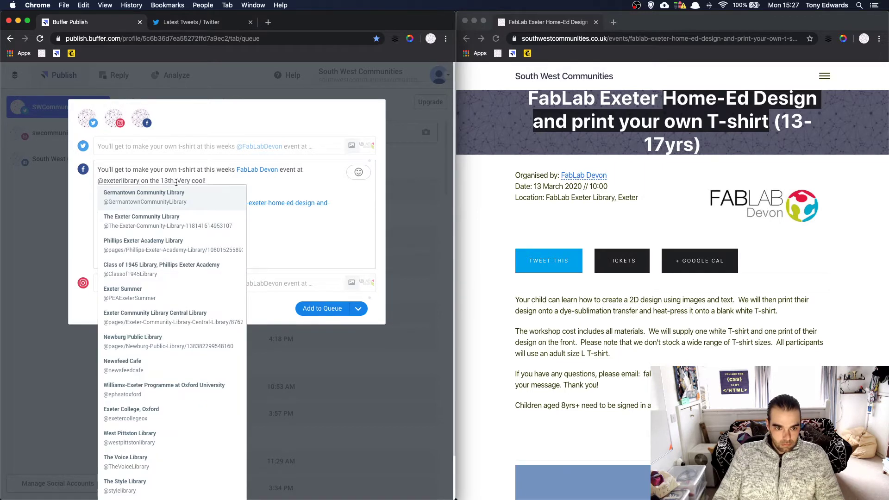
left_click(179, 220)
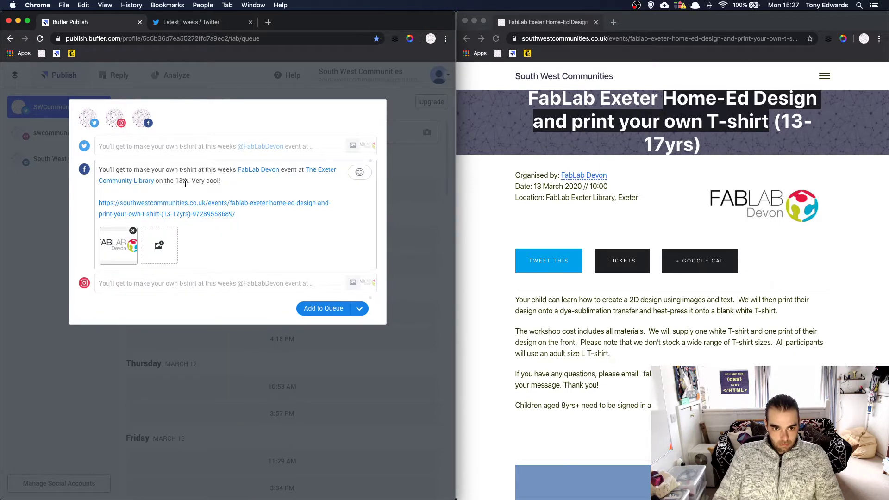
left_click(116, 118)
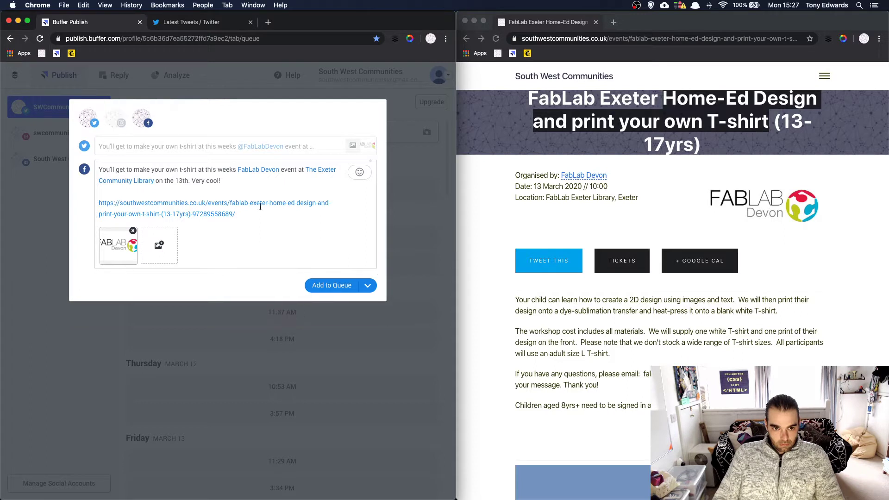
left_click_drag(252, 217, 81, 203)
key("BackSpace")
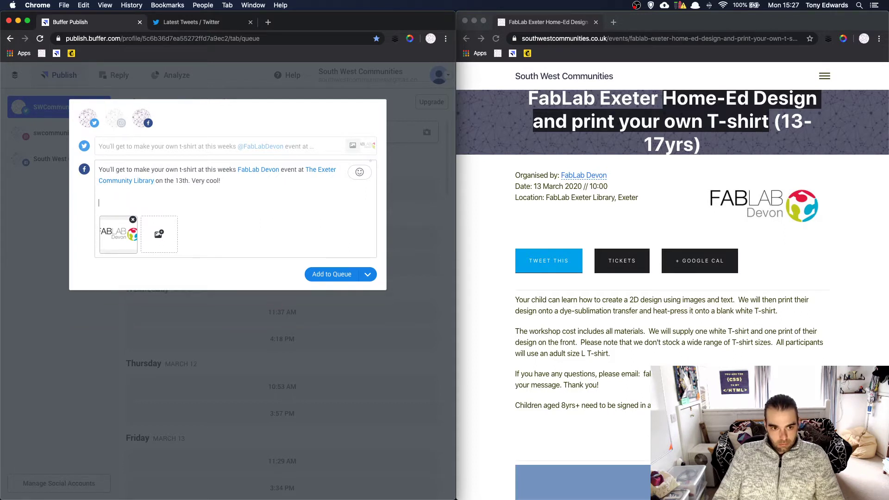
left_click(191, 182)
key("Return")
key("super+z")
key("super+z")
key("super+z")
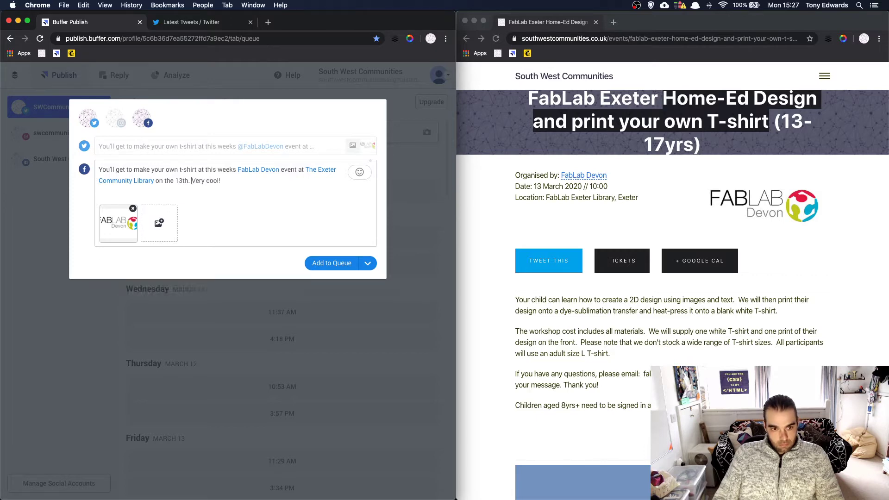
Step: Reselect the Instagram account and remove "The" before "Exeter Community Library" in its version
left_click(116, 118)
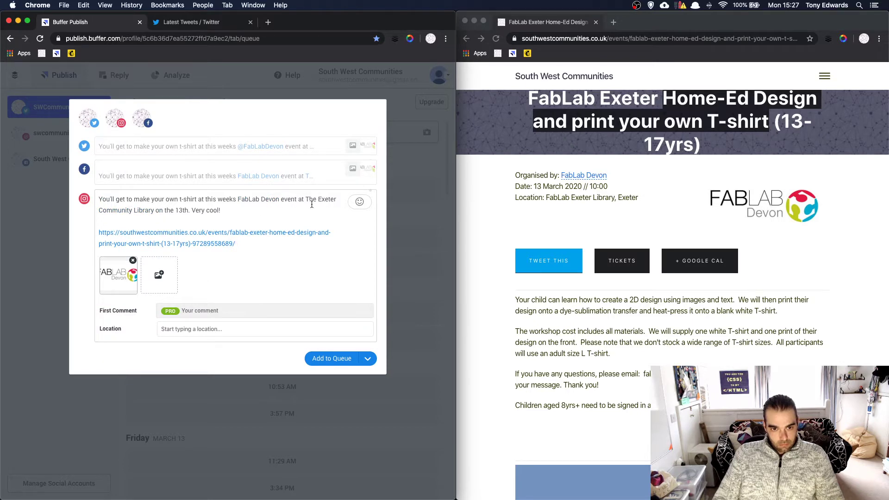
left_click(319, 199)
key("BackSpace")
key("BackSpace")
key("BackSpace")
key("BackSpace")
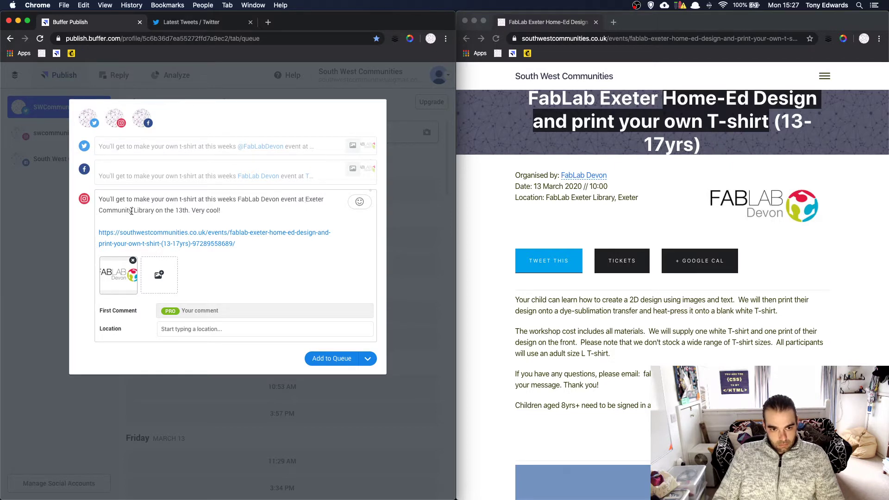
Step: Move "Very cool!" into its own paragraph in the Instagram version and delete the event link
left_click(193, 210)
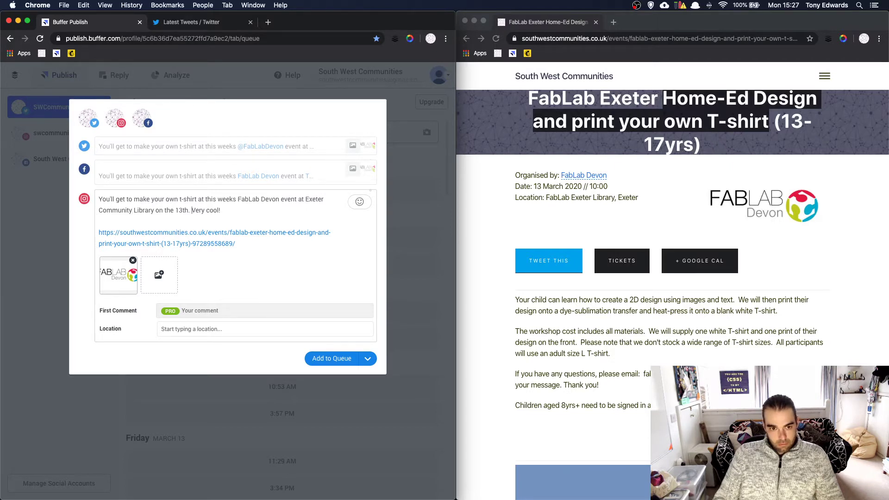
key("Return")
key("Return")
left_click_drag(240, 268, 92, 256)
key("BackSpace")
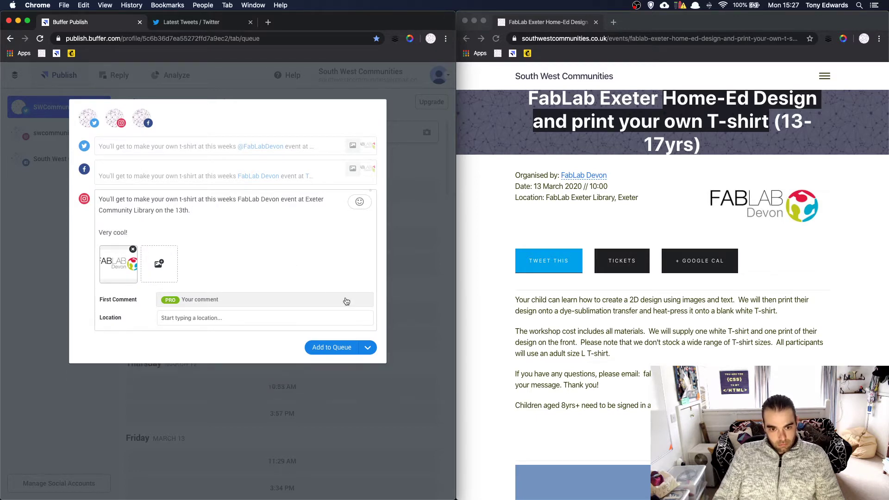
Step: Schedule all the posts for 10 March 2020 at 10:26
left_click(367, 347)
left_click(340, 377)
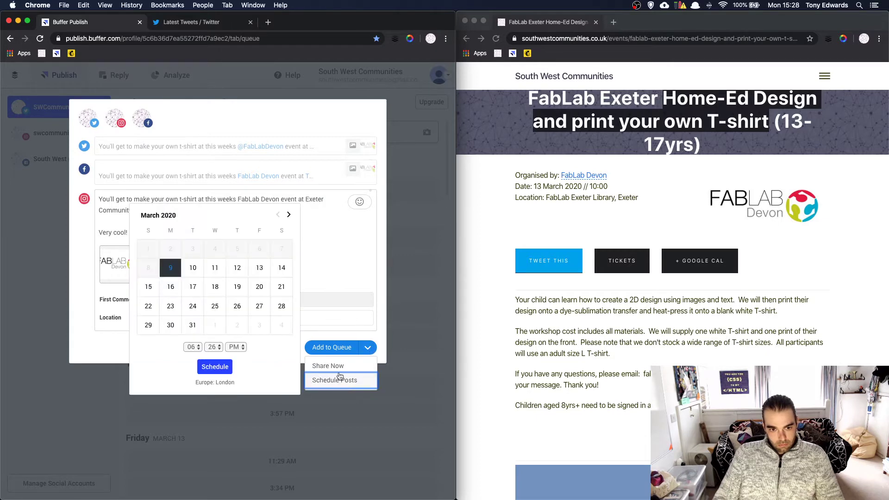
left_click(190, 270)
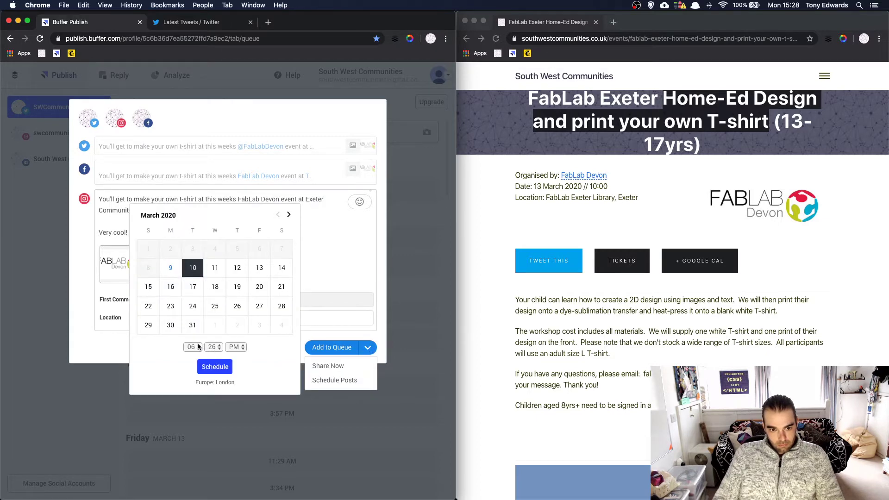
left_click(198, 347)
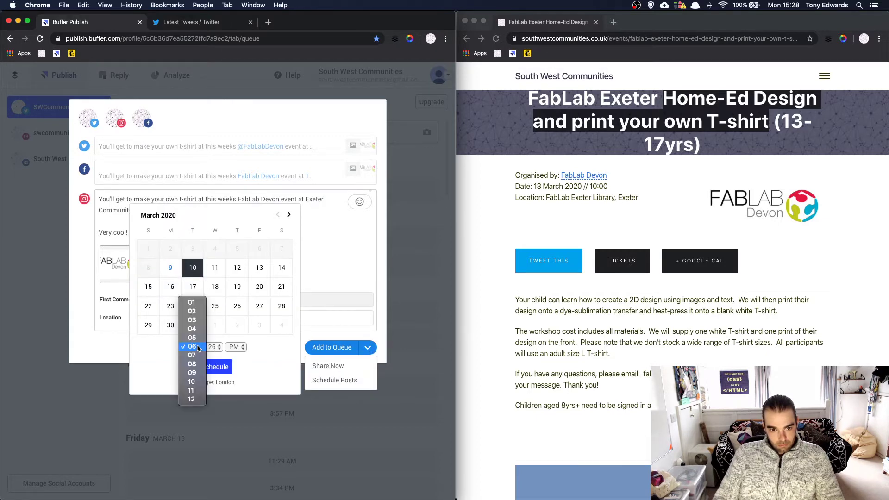
left_click(192, 382)
left_click(222, 347)
left_click(225, 351)
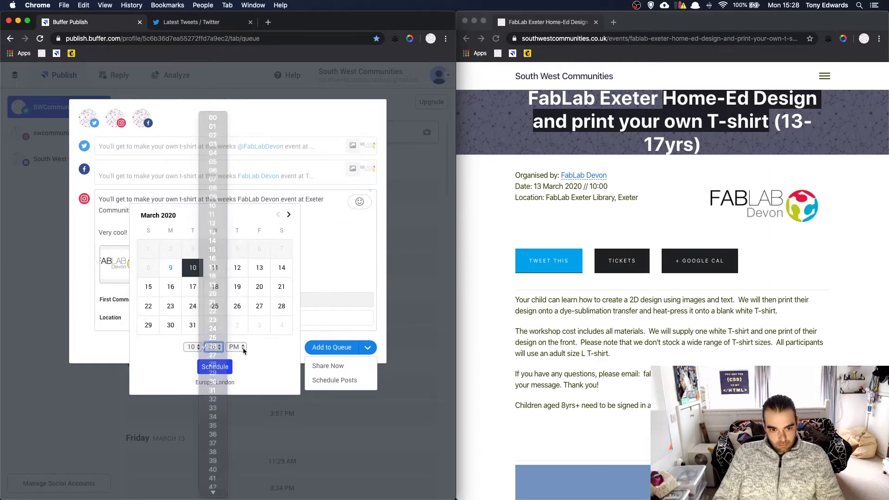
left_click(237, 347)
left_click(237, 347)
left_click(216, 371)
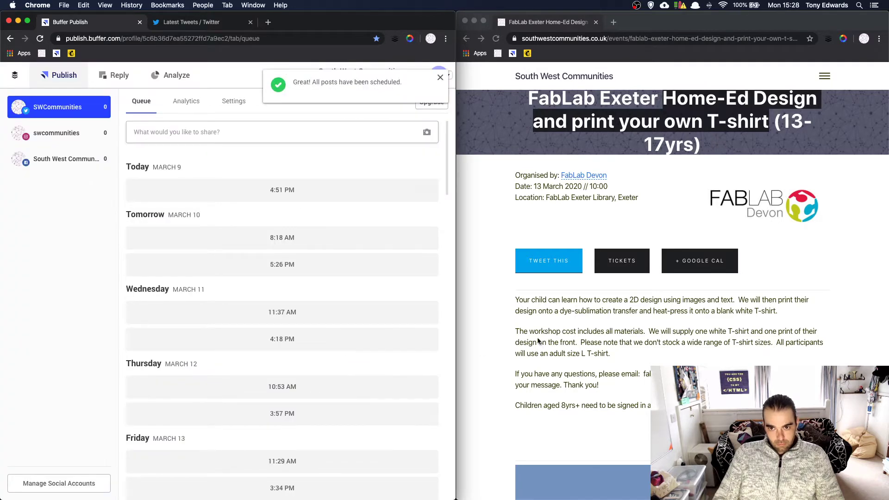
Step: Return to the calendar, check this week's events, and start a Twitter post for today's 4:51 PM slot: "There are 8 events in the calendar for this week."
left_click(468, 39)
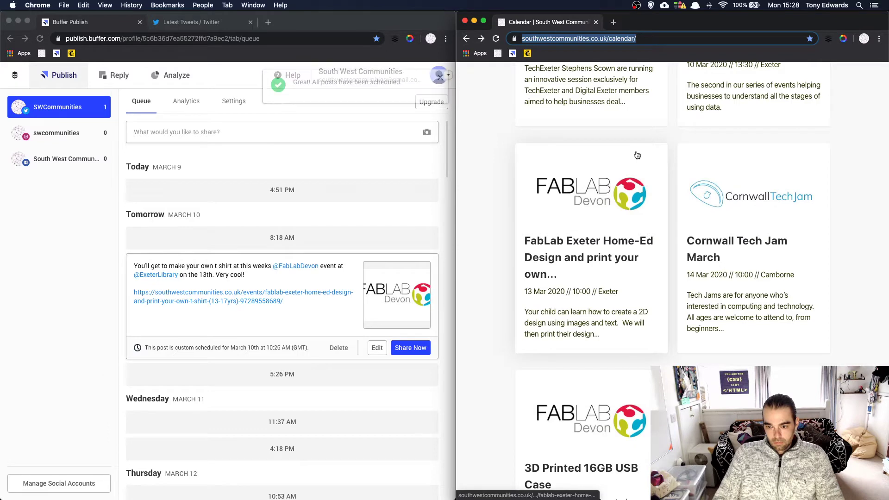
scroll(637, 154, "down", 8)
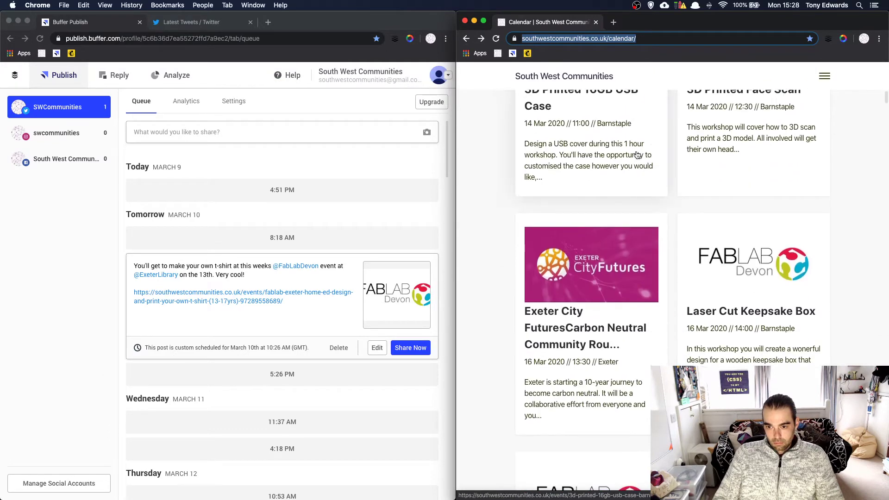
scroll(637, 154, "up", 6)
scroll(637, 154, "up", 14)
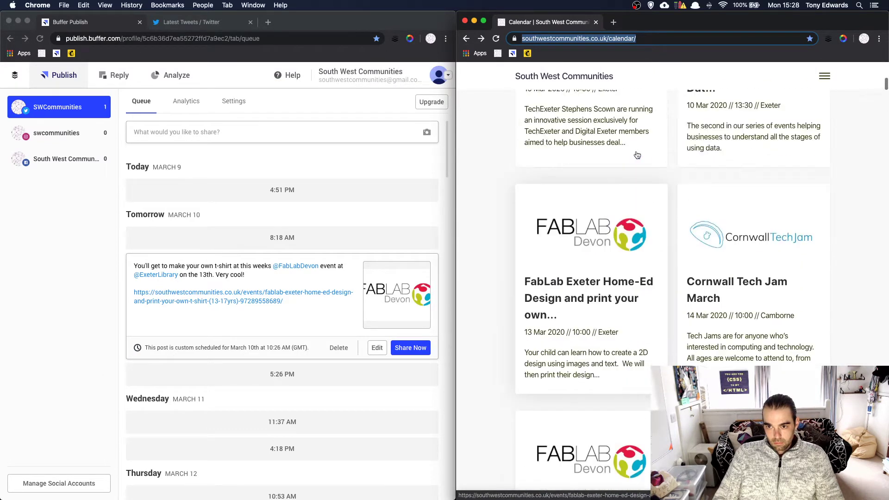
left_click(292, 191)
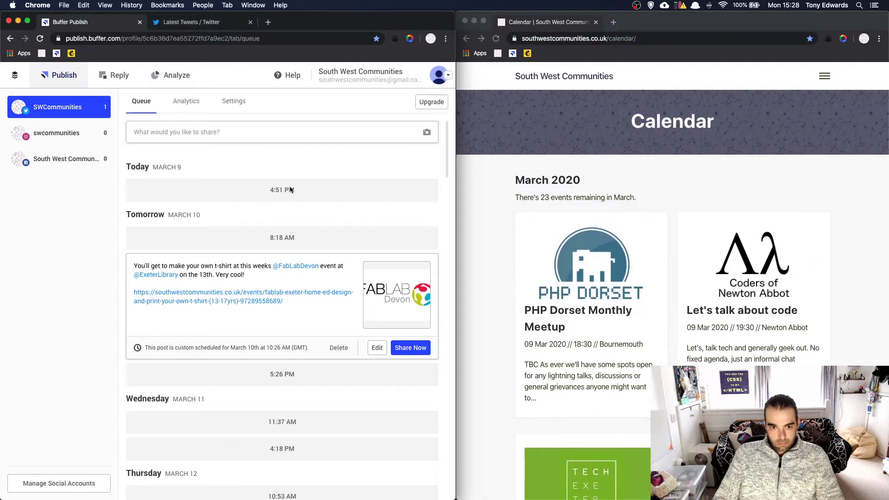
left_click(298, 190)
type("T")
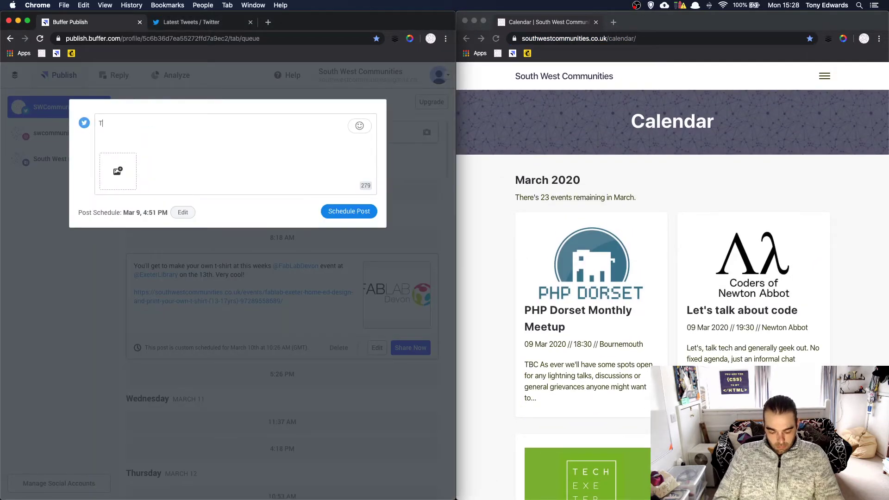
type("here are 8 ")
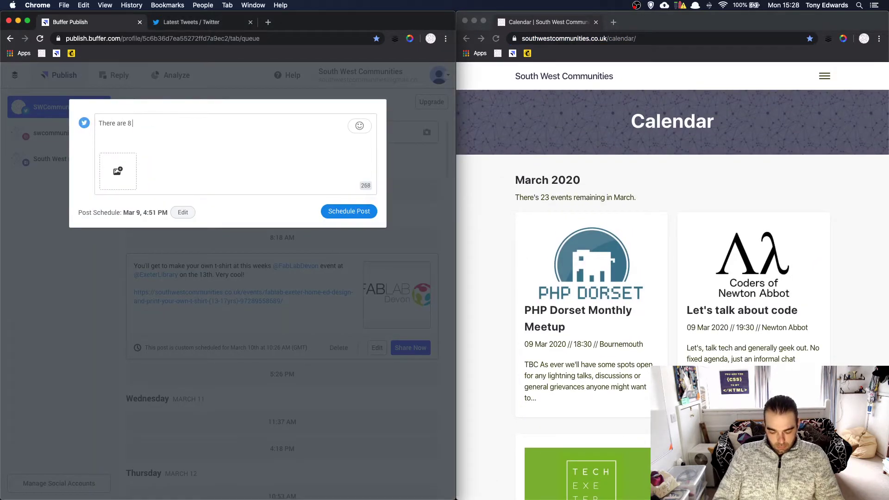
type("events in the calen")
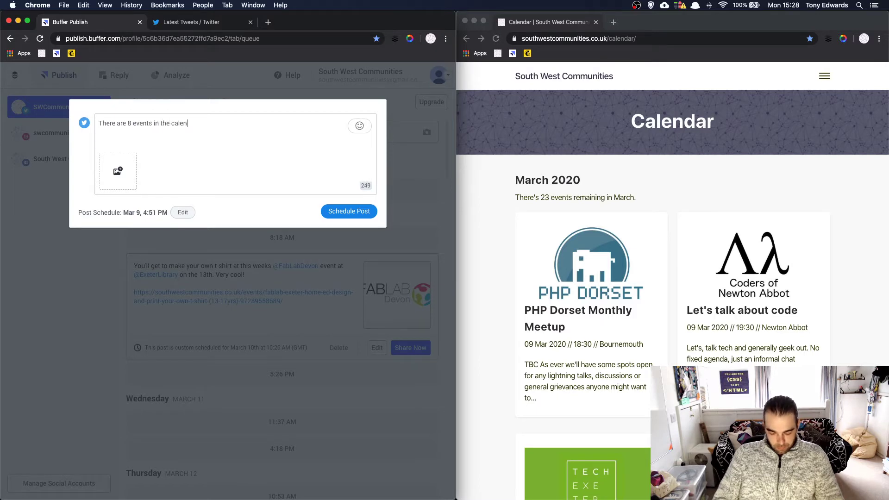
type("dar for this week.")
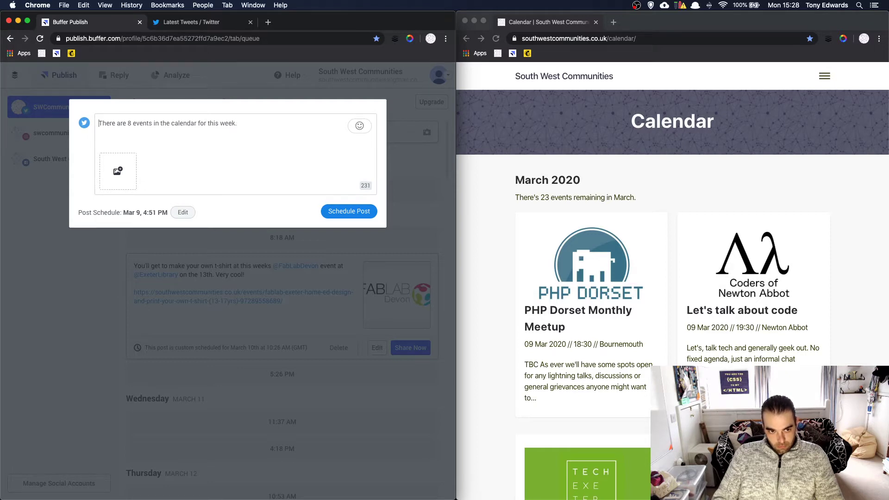
Step: Add a separate paragraph to the post reading "Where will your interests take you?"
key("Return")
type("Where will your interests")
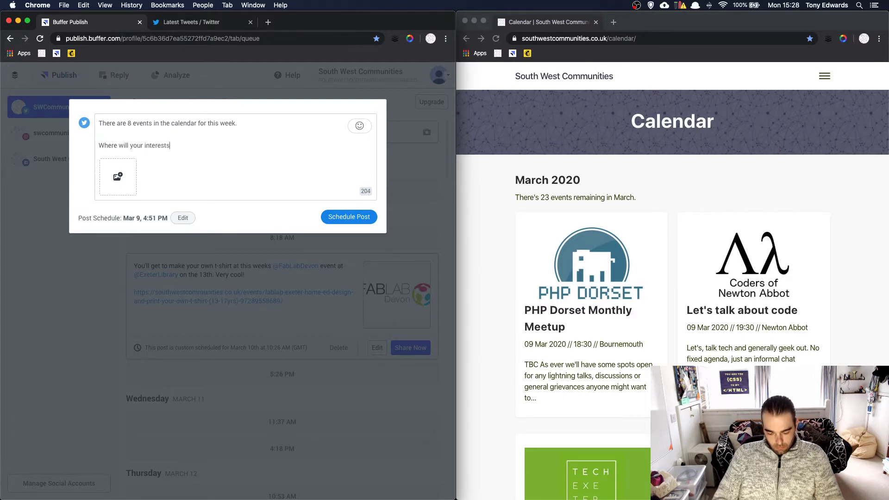
type(" take you?")
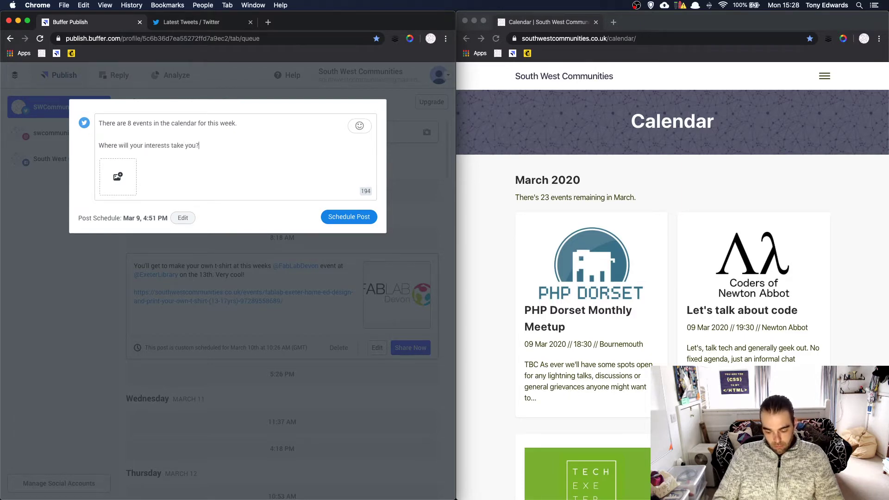
Step: Copy the calendar page's link into a new paragraph at the end of the post and schedule it
key("Return")
key("Return")
left_click(630, 38)
double_click(630, 38)
key("super+c")
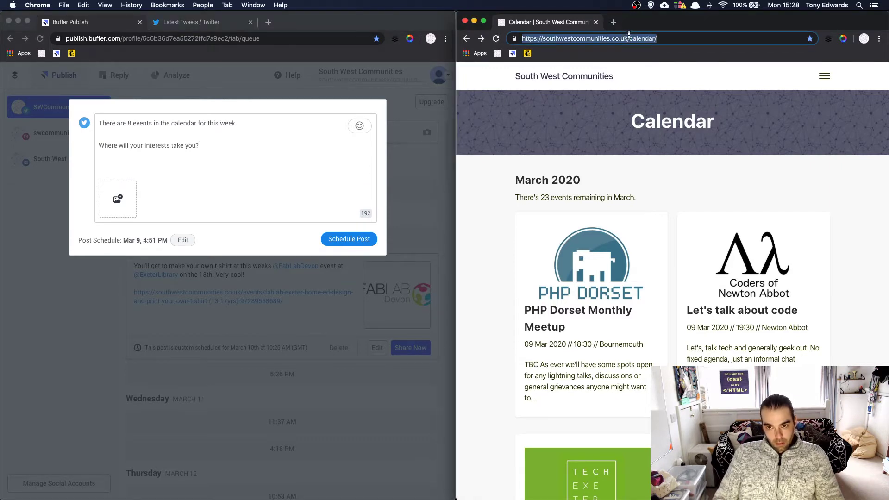
left_click(195, 163)
key("super+v")
left_click(349, 239)
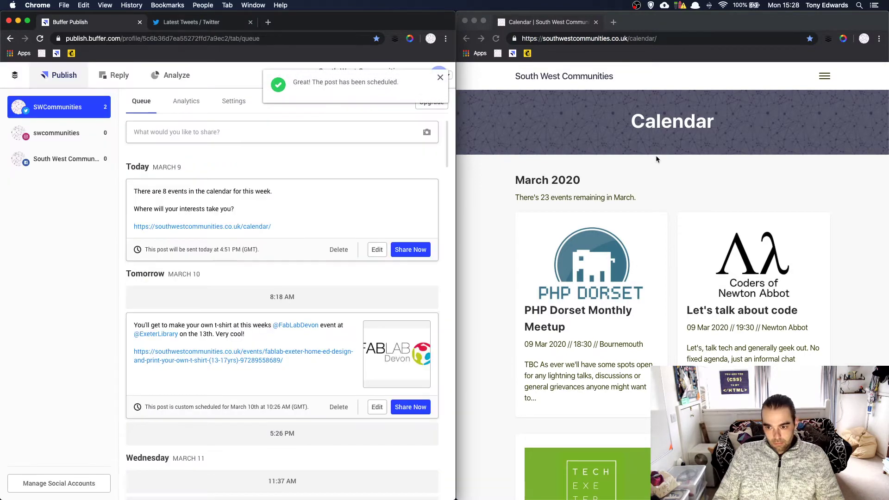
Step: Open the Cornwall Tech Jam March event page and start a Twitter post for the 12 March 10:53 AM slot
scroll(656, 159, "down", 15)
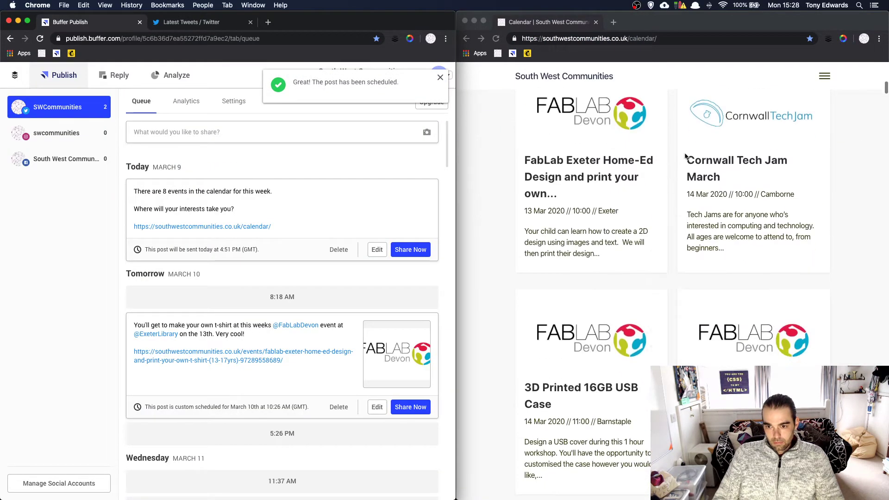
left_click(709, 162)
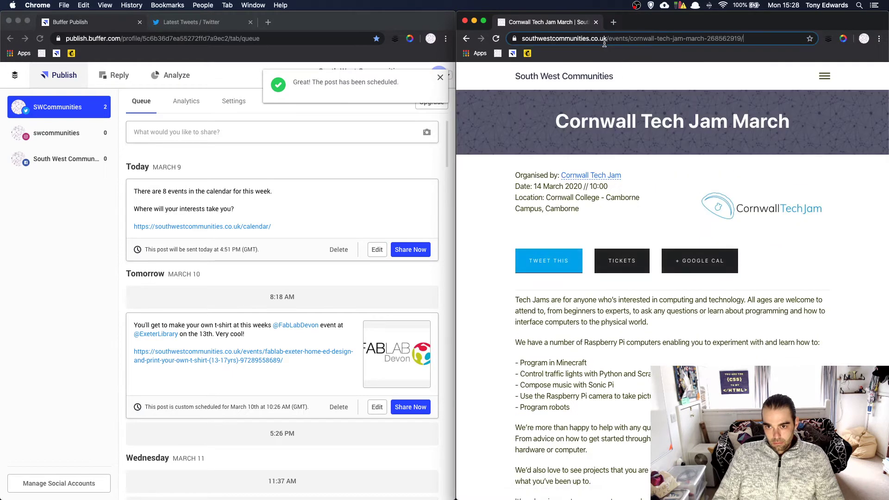
left_click(605, 42)
scroll(252, 237, "down", 3)
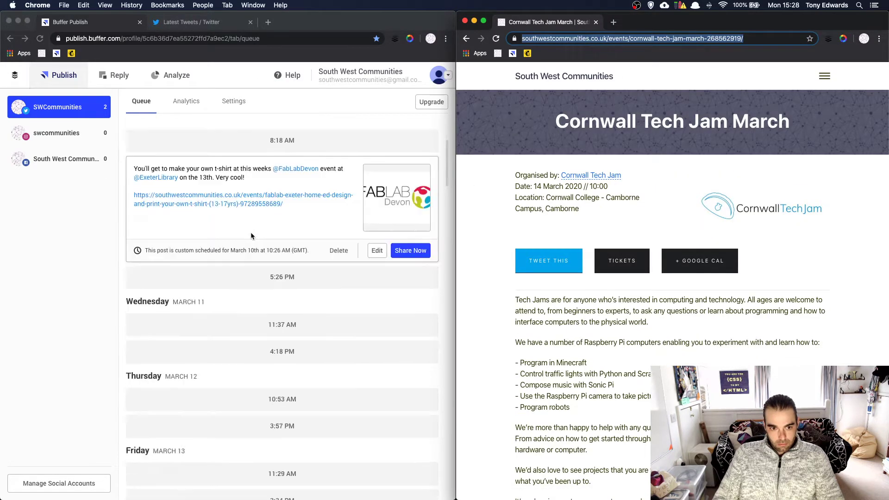
scroll(251, 235, "down", 5)
left_click(299, 240)
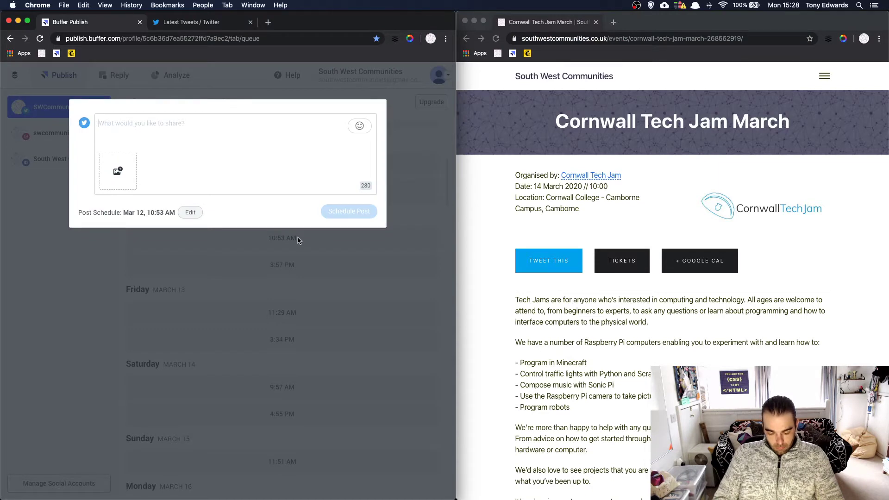
type("This weeken")
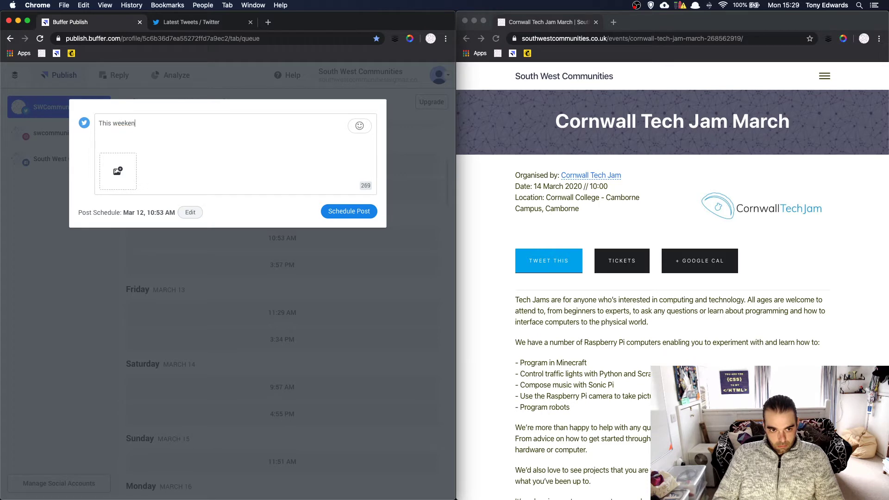
type("d sees @")
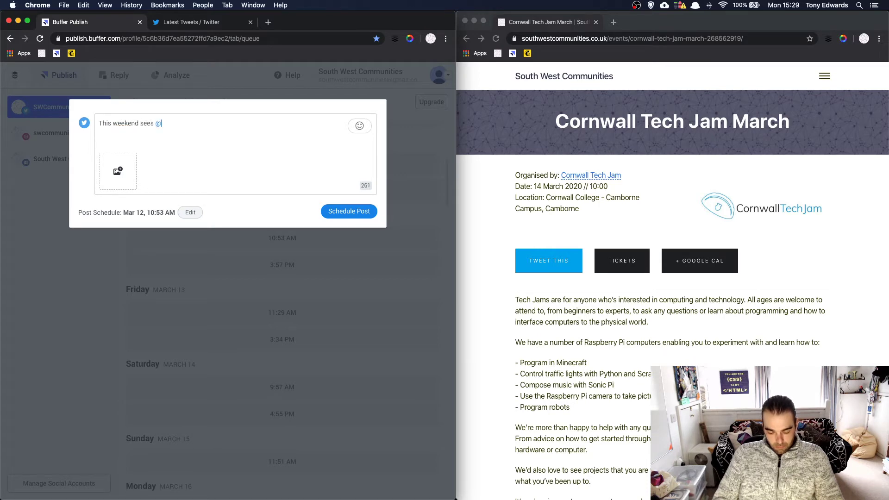
type("cornwalltech")
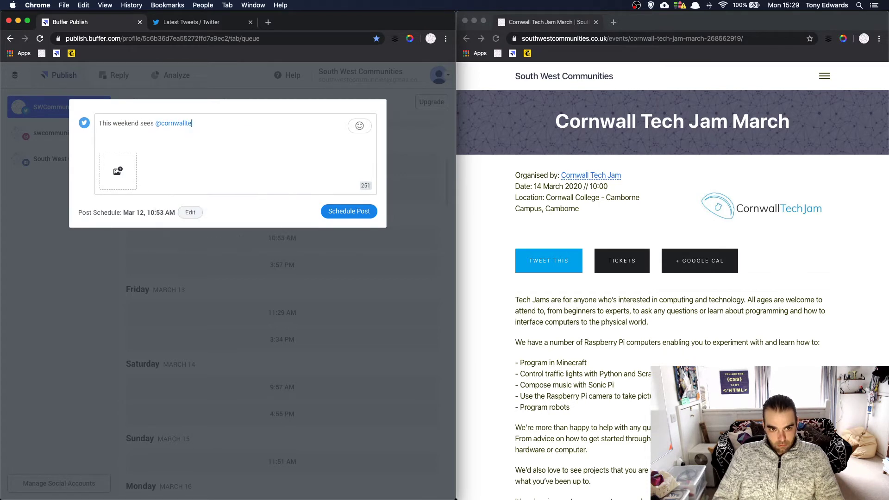
key("Return")
key("BackSpace")
type("@cornwalltech")
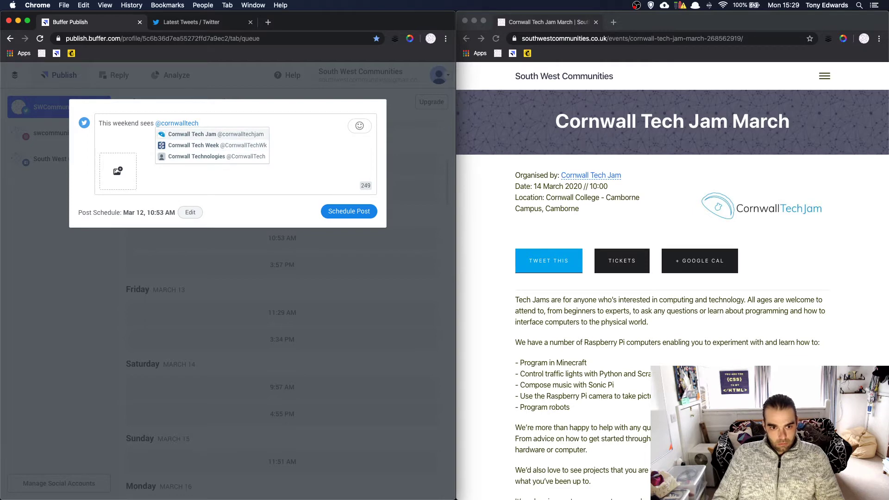
key("Return")
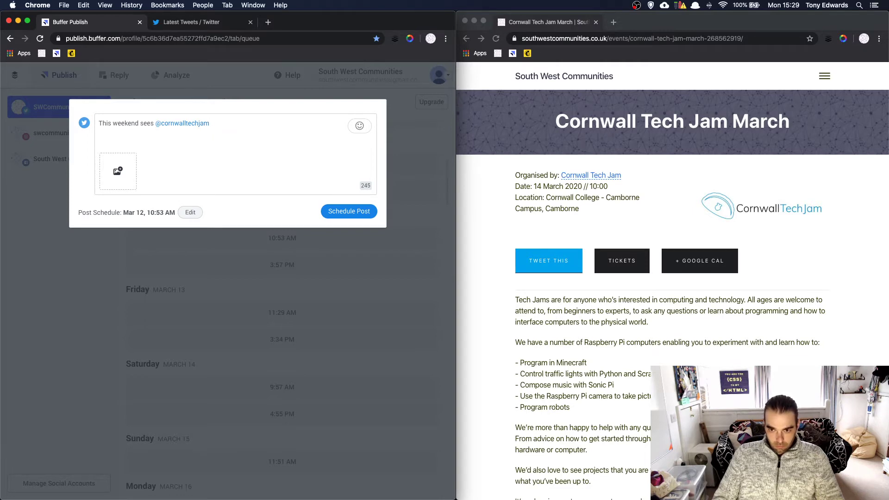
type("visi")
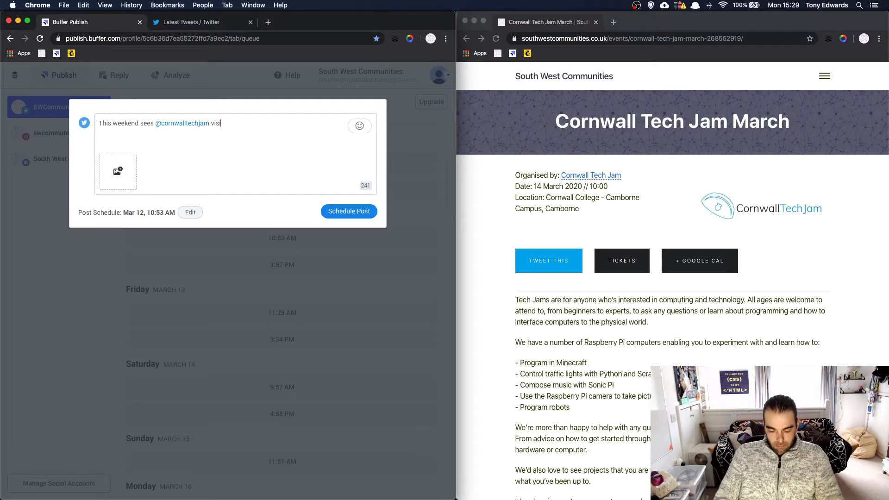
type("t the @")
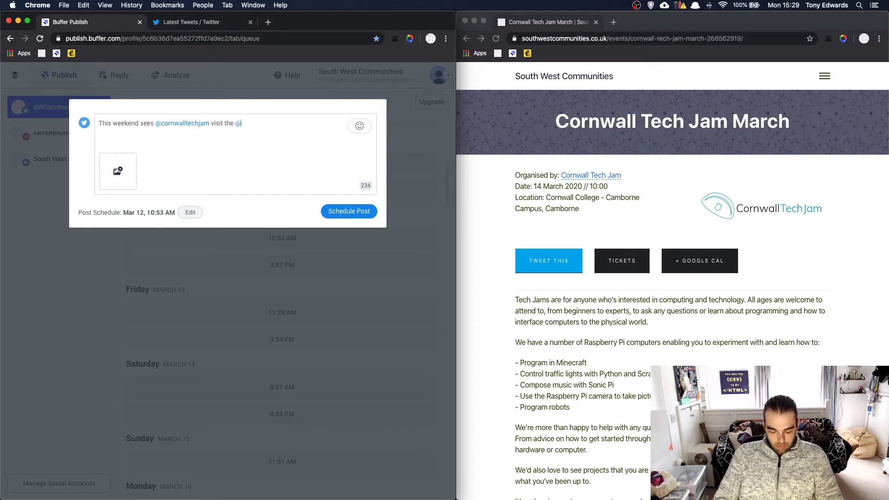
type("cornwallco")
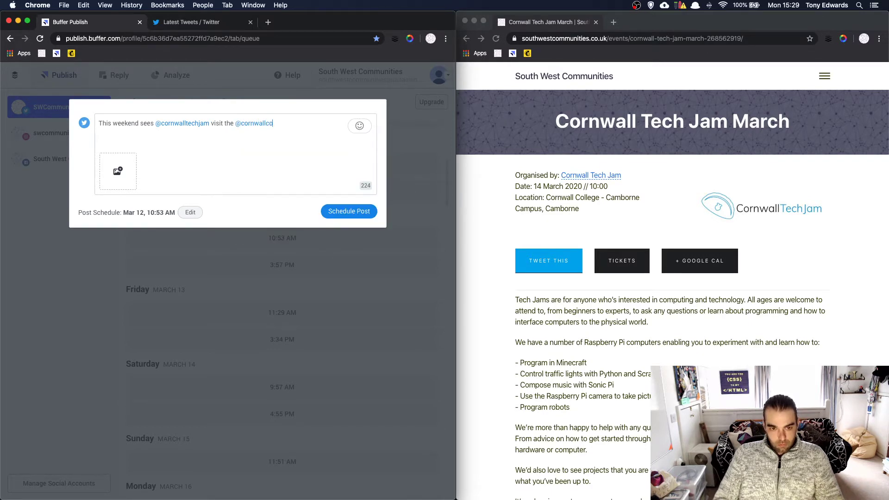
key("Up")
key("Up")
key("Up")
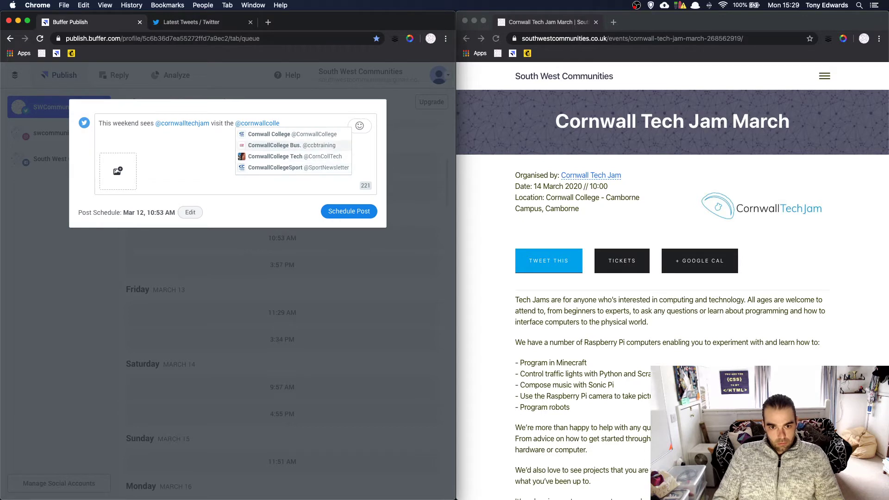
key("Return")
type("campus in ")
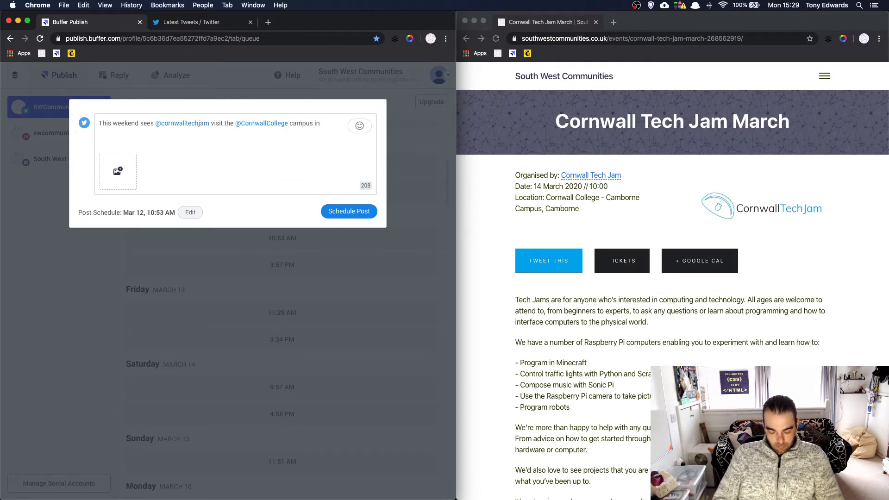
type("Camborn")
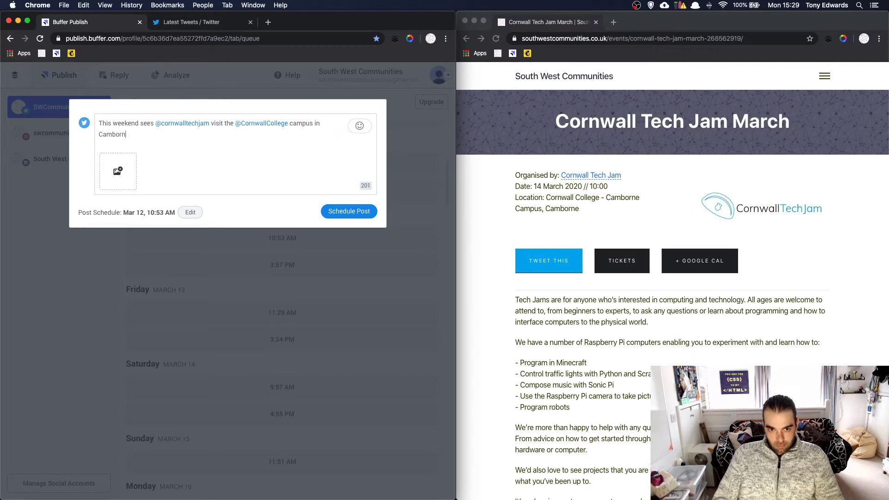
type("e.")
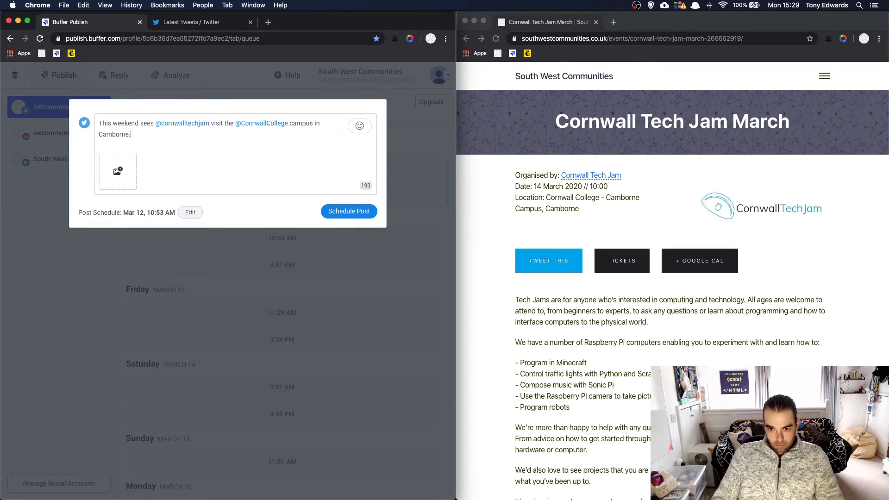
Step: Copy the Cornwall Tech Jam March event link into a new paragraph below the post text
left_click(649, 40)
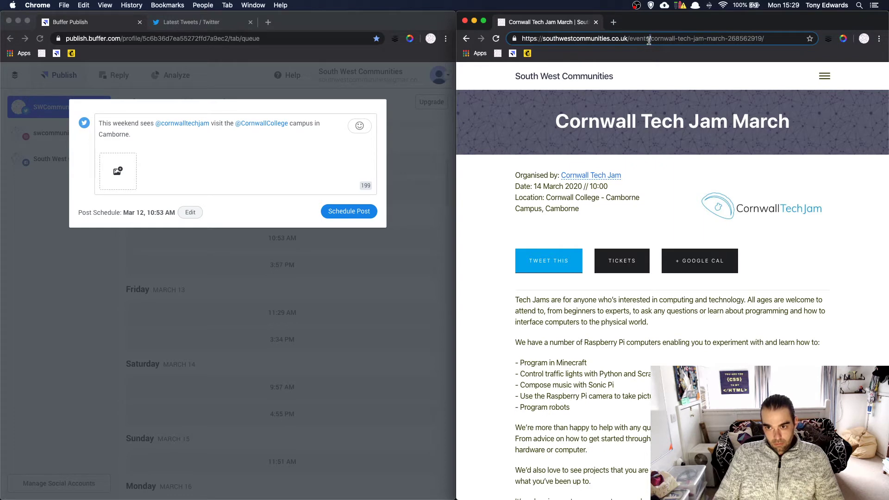
left_click(280, 155)
key("Return")
key("Return")
type("https://southwestcommunities.co.uk/events/cornwall-tech-jam-march-268562919/")
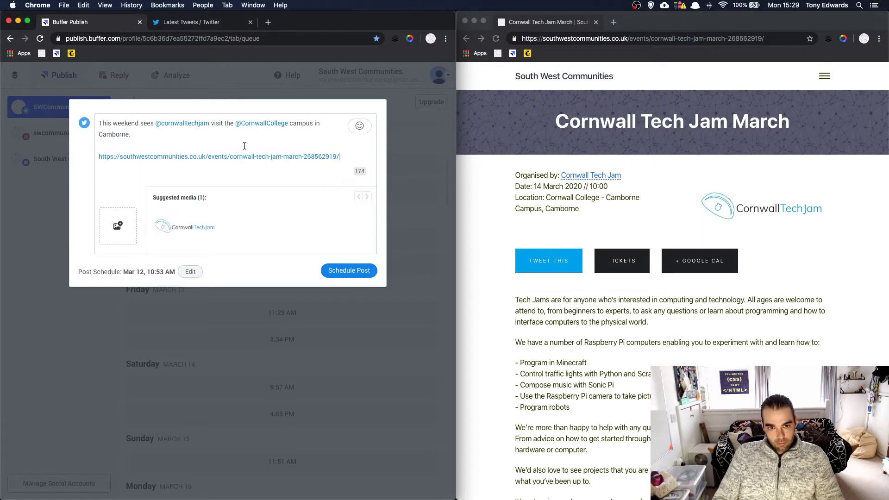
Step: Attach the suggested Cornwall Tech Jam logo and schedule the post
left_click(158, 232)
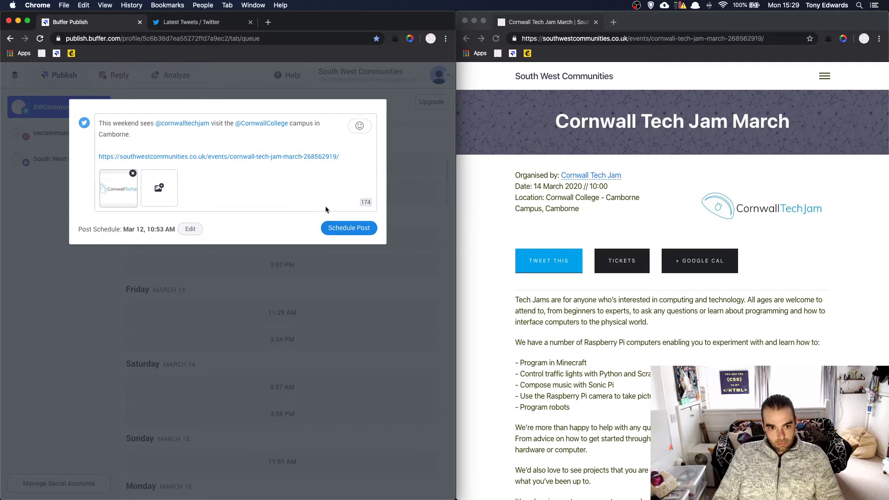
left_click(84, 132)
left_click(350, 228)
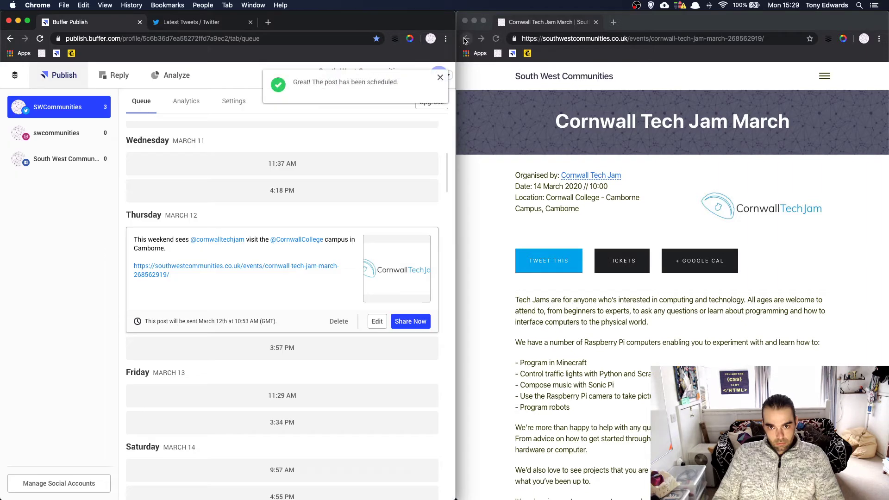
Step: Return to the calendar and open the 3D Printed 16GB USB Case event page
left_click(466, 39)
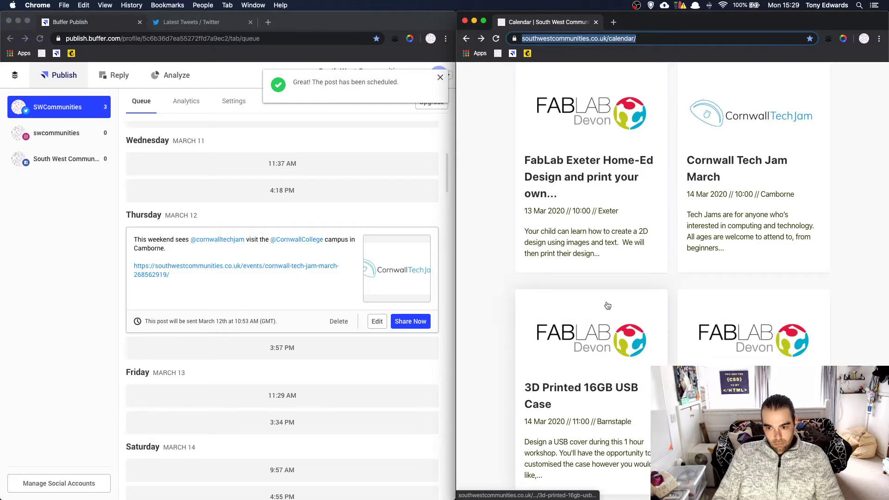
scroll(607, 307, "down", 4)
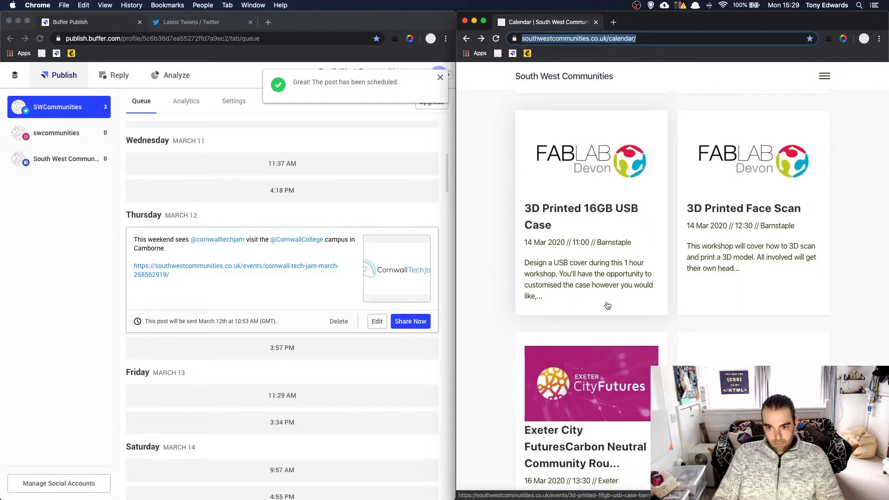
left_click(596, 208)
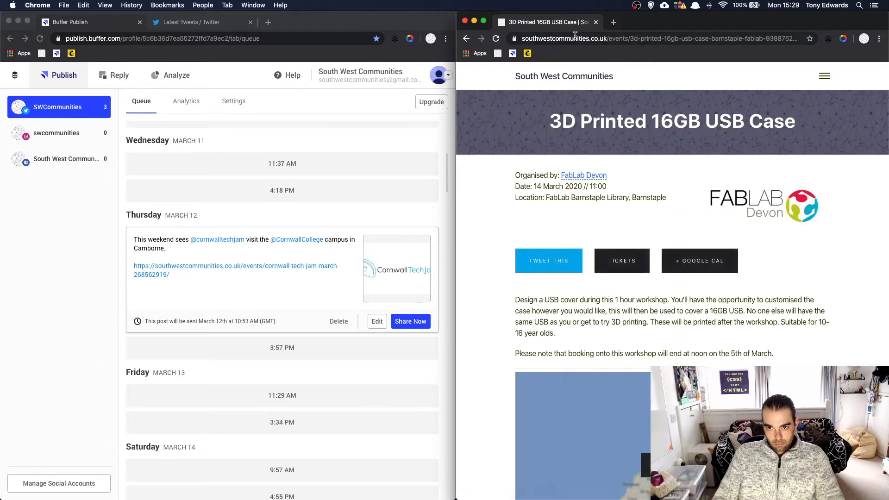
Step: Copy the 3D Printed 16GB USB Case event link and start a tweet in the Saturday March 14, 9:57 AM slot
left_click(594, 39)
key("super+c")
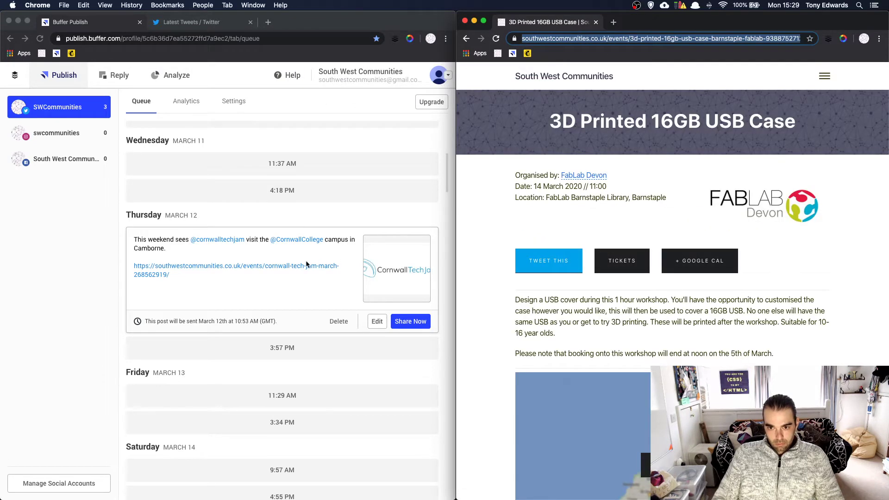
scroll(308, 260, "down", 3)
scroll(307, 260, "up", 5)
left_click(294, 246)
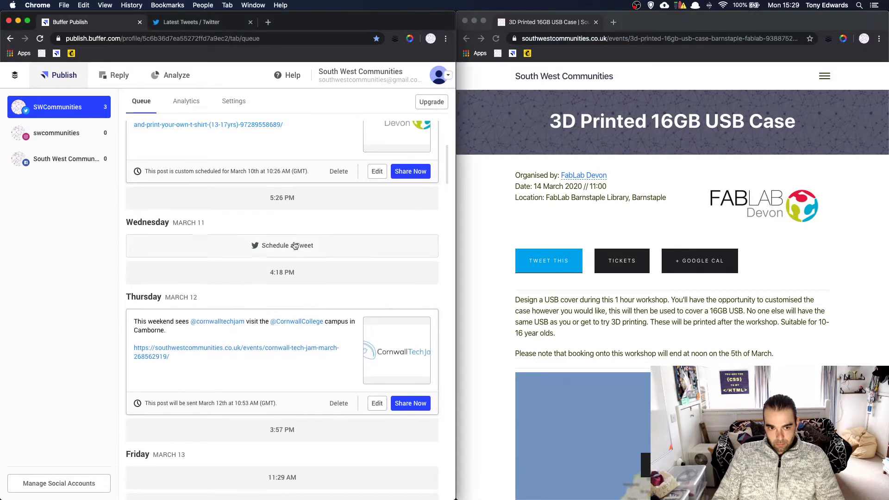
scroll(320, 274, "down", 5)
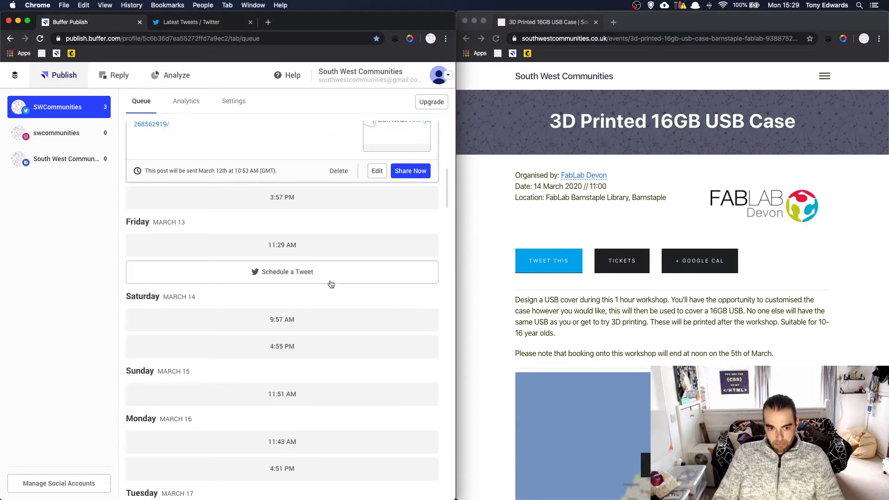
left_click(278, 321)
type("G")
key("BackSpace")
type("Good luck for ")
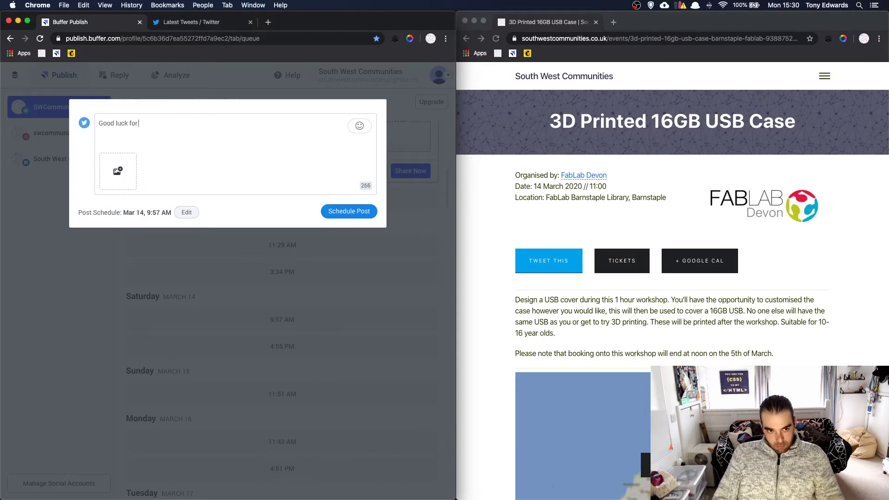
type("todays ")
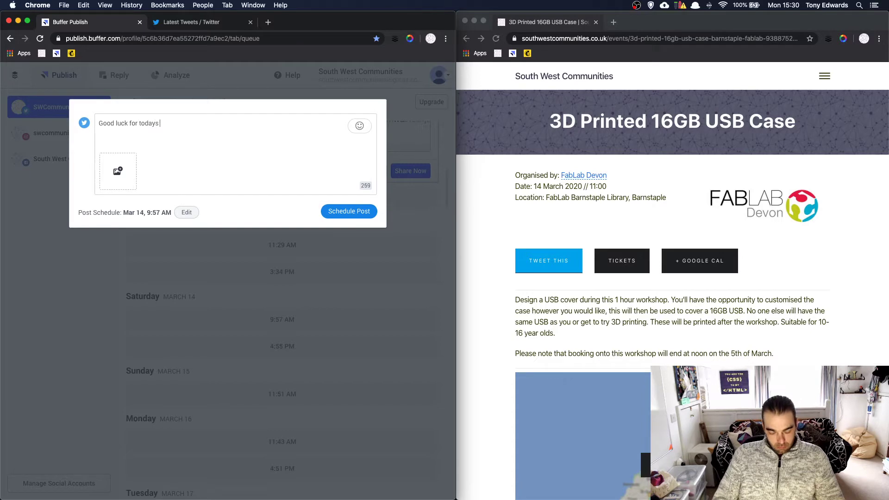
key("BackSpace")
key("BackSpace")
type("'s ac")
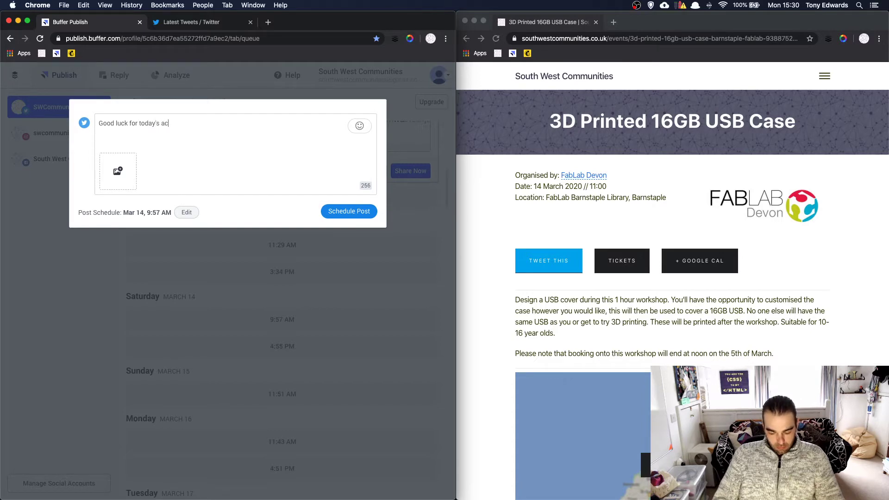
type("tivities @")
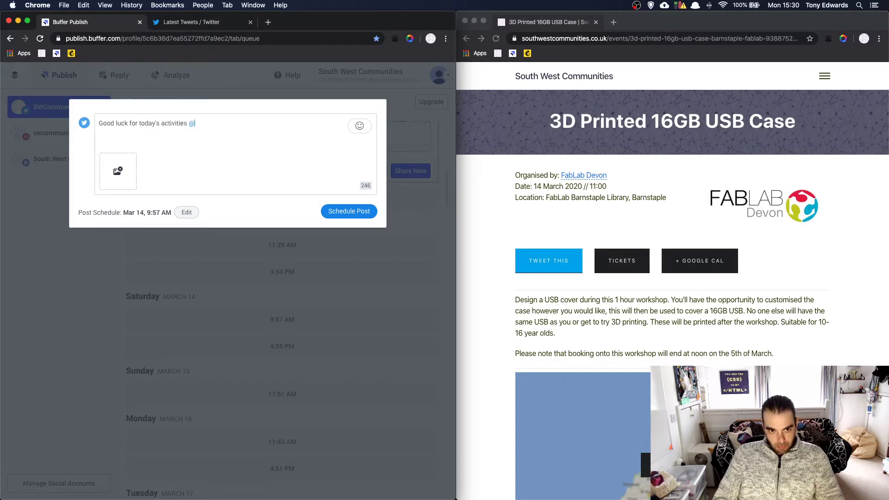
type("fablab")
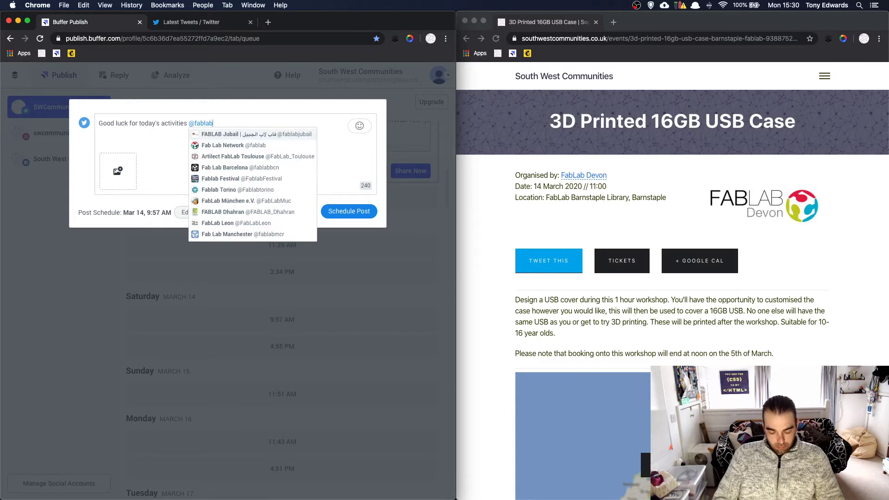
type("devon")
key("Return")
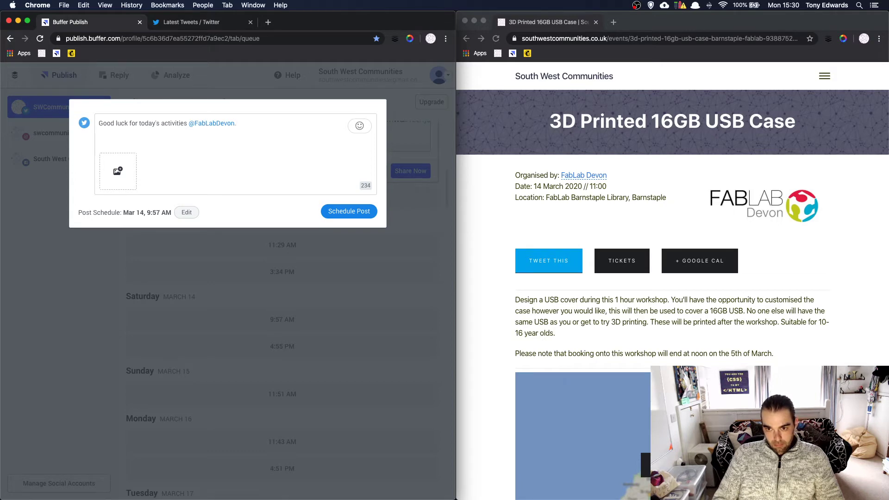
Step: Add a second paragraph reading "The sound super interesting!"
key("Return")
key("Return")
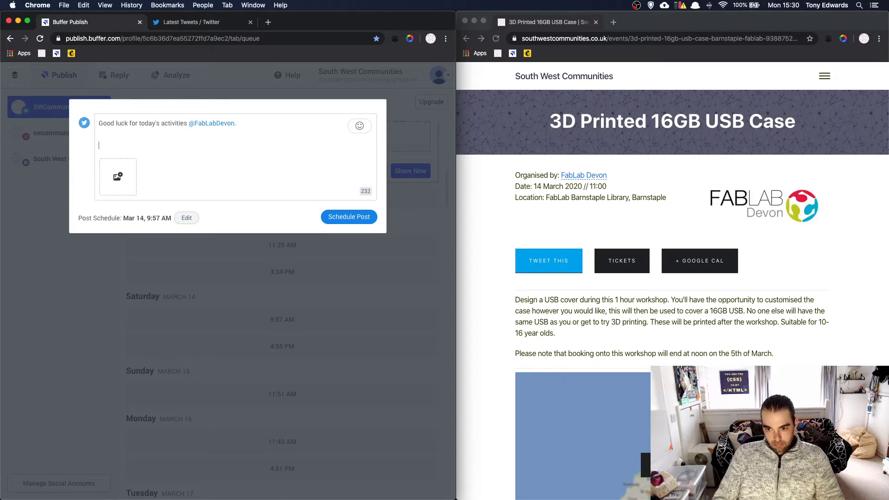
type("The ")
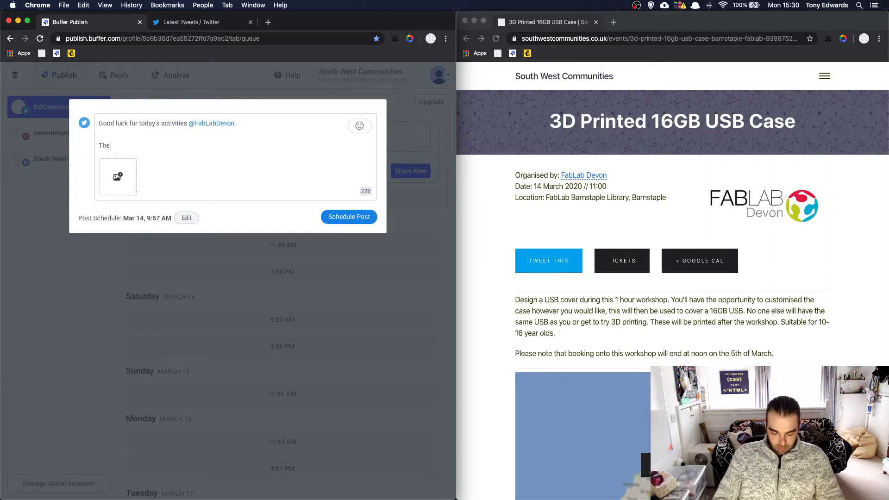
type("sound sup")
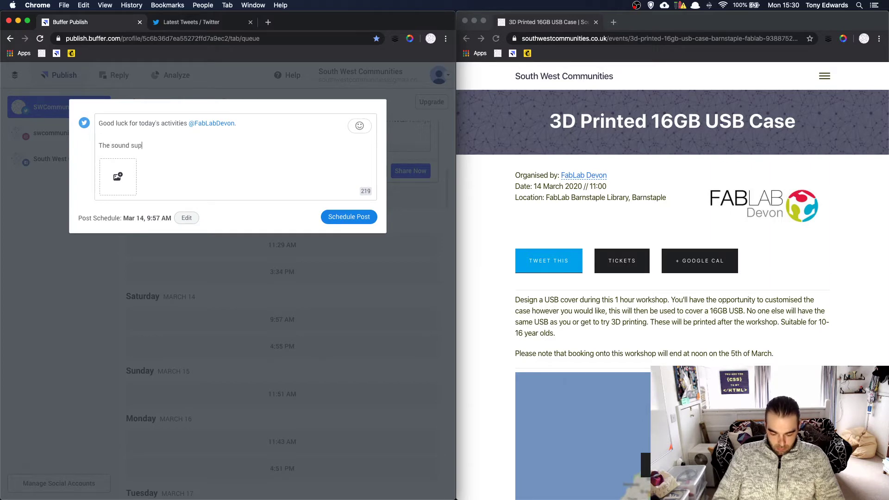
type("er interesting")
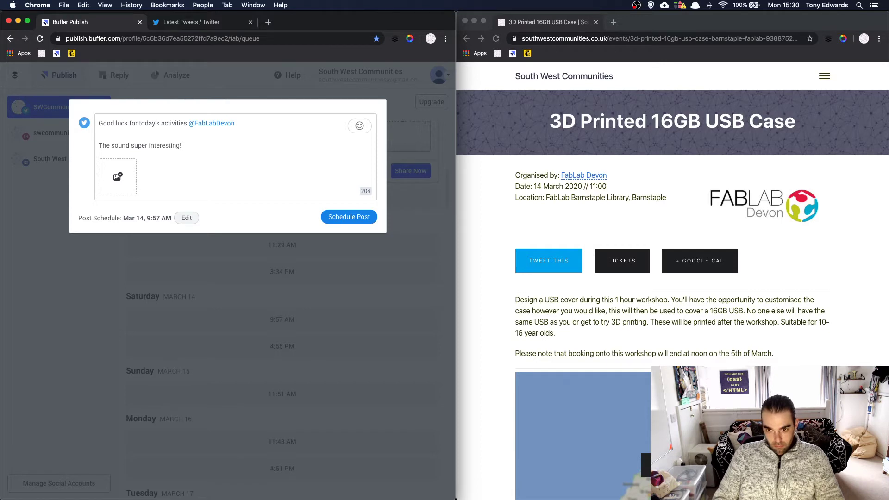
type("!")
Step: Begin a dashed list below the text with the event title "3D Printed 16GB USB Case" copied from its page
key("Return")
key("Return")
type("-")
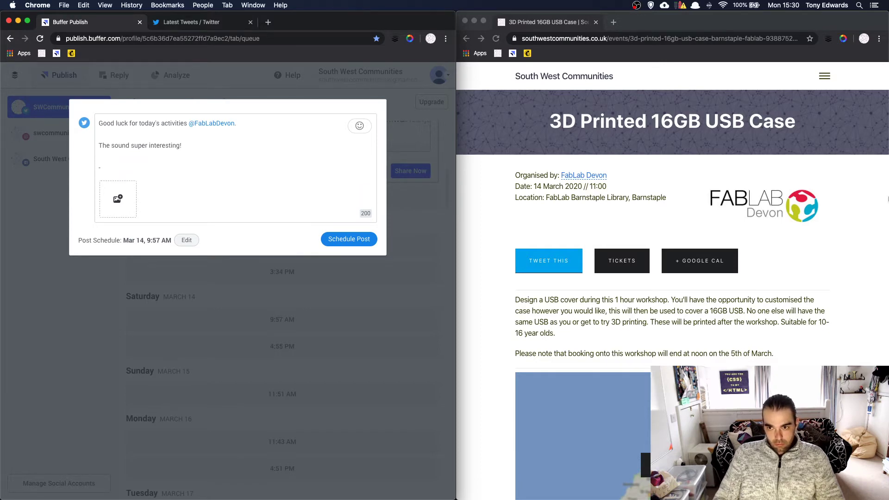
left_click_drag(796, 121, 550, 126)
key("super+c")
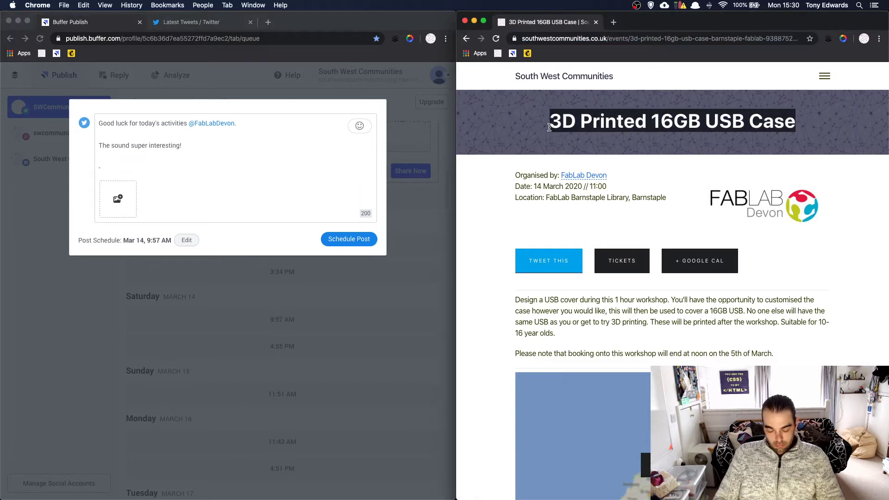
left_click(215, 170)
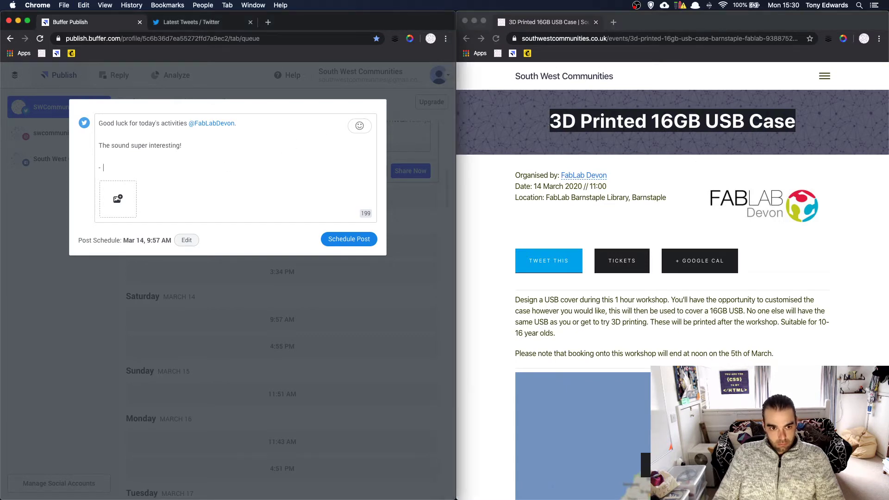
key("super+v")
key("Return")
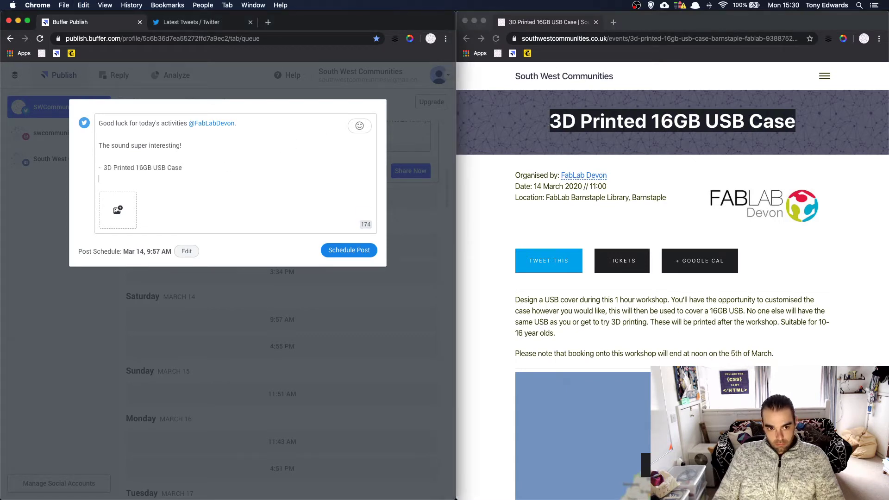
Step: Open the 3D Printed Face Scan event page and paste its link after a dash as the second list item
left_click(466, 38)
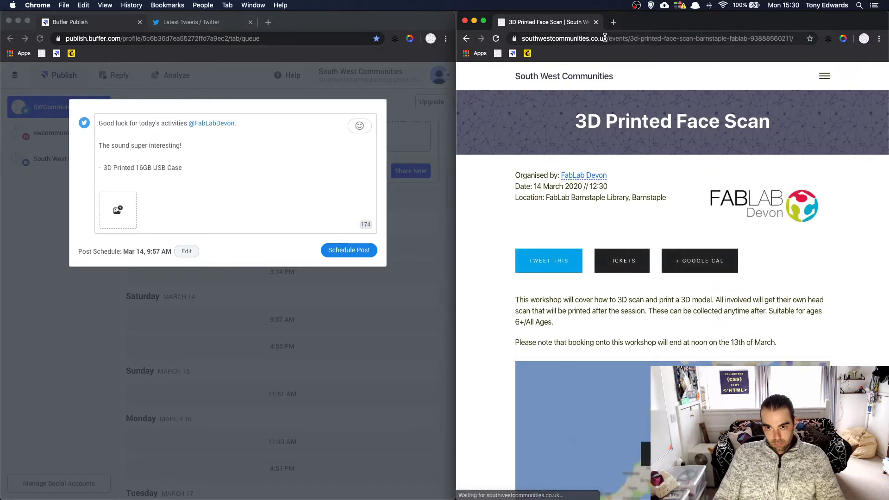
left_click(582, 42)
key("super+c")
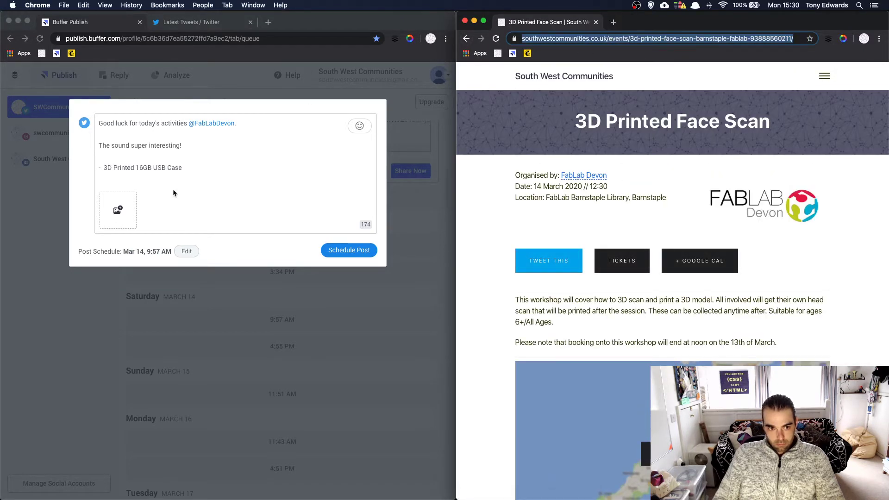
left_click(171, 179)
type("-")
key("super+v")
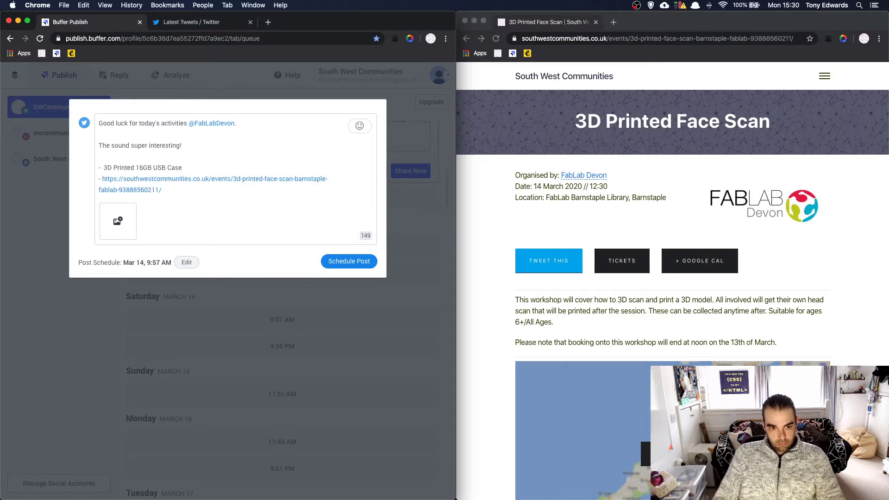
Step: Replace the link in the second list item with the event title "3D Printed Face Scan" copied from its page
left_click(825, 114)
left_click_drag(825, 115, 557, 123)
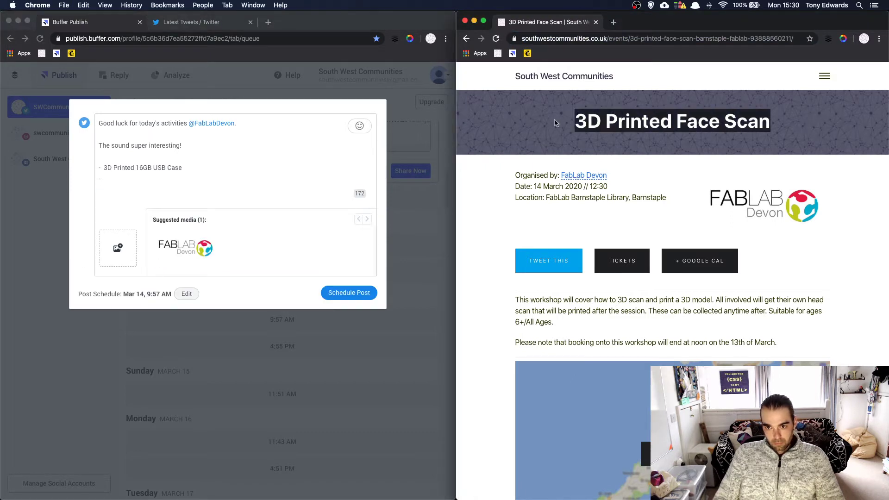
key("super+c")
left_click(176, 180)
key("super+v")
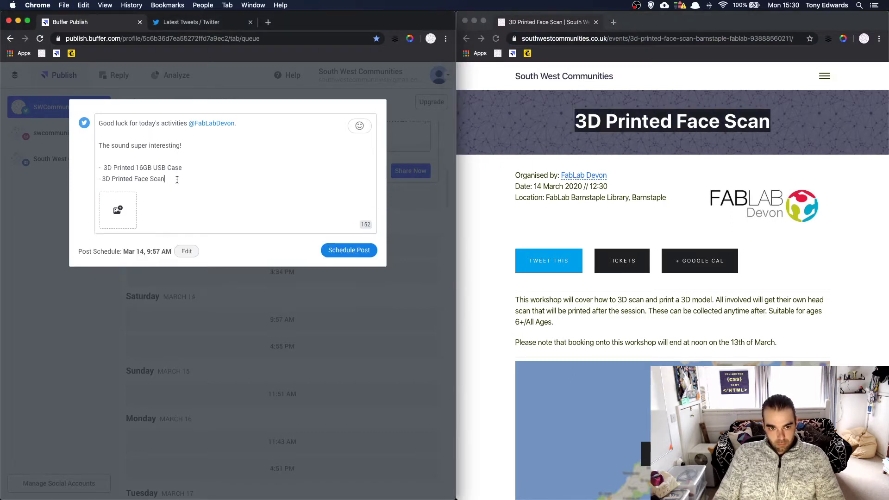
Step: Open the organiser's Fab Lab Devon community page and paste its link into a new paragraph below the list
key("Return")
key("Return")
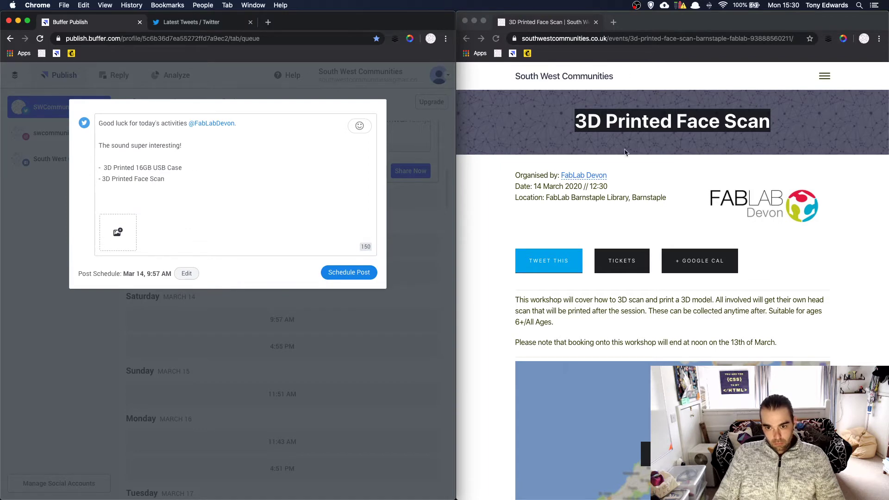
left_click(590, 175)
left_click(595, 36)
key("super+c")
left_click(189, 181)
key("super+v")
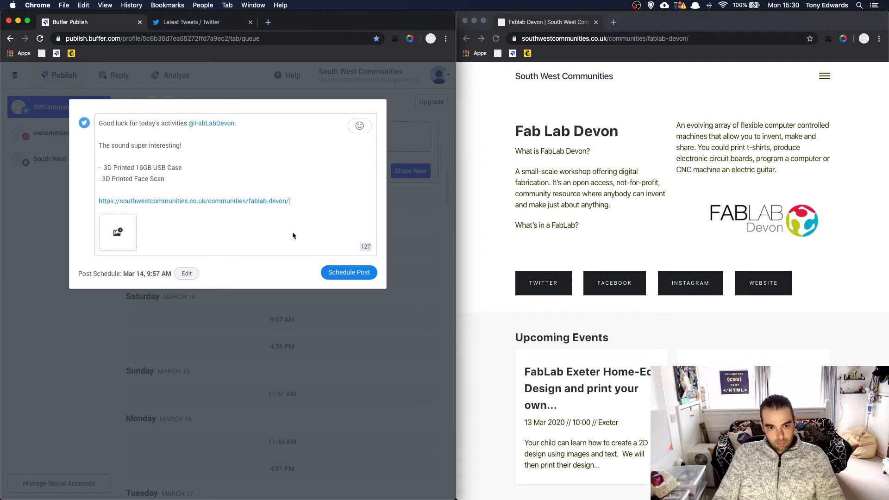
Step: Attach the suggested FabLab Devon logo and schedule the post
left_click(185, 270)
left_click(355, 273)
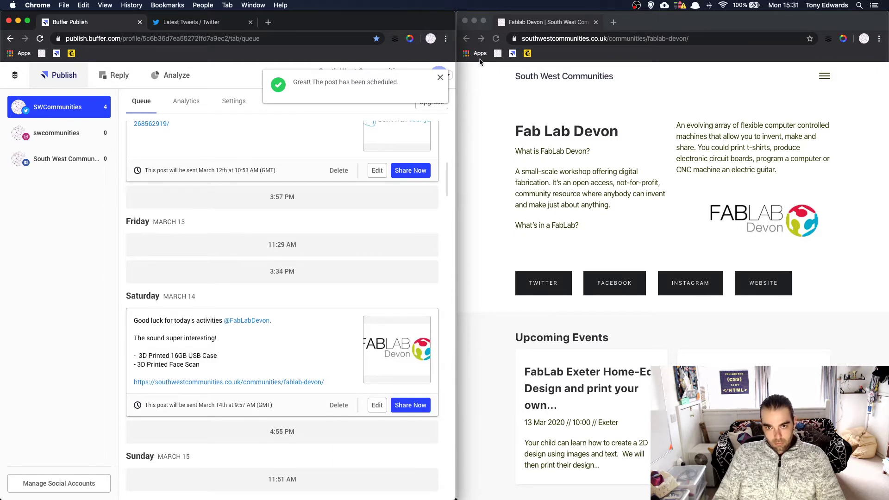
Step: Return to the calendar and open the Exeter City Futures Carbon Neutral Community Round Table event page
left_click(466, 39)
left_click(466, 38)
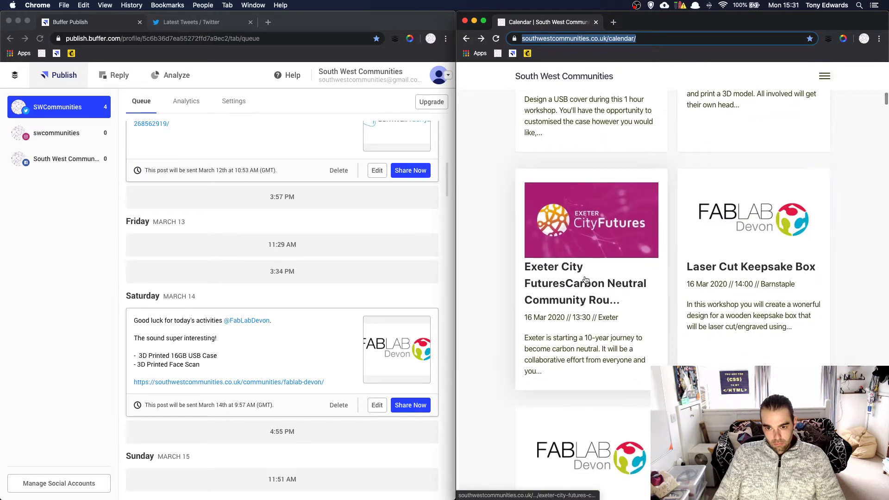
left_click(585, 280)
left_click(657, 39)
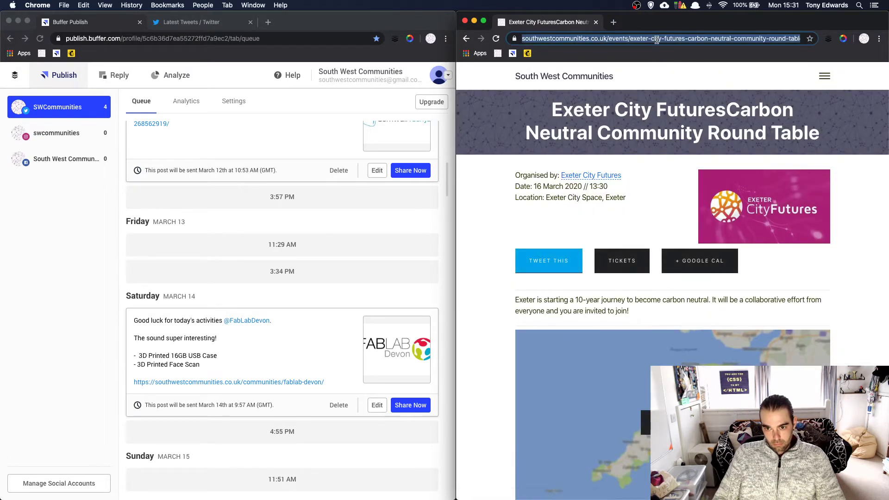
Step: Copy the event's description into a new tweet in the Friday March 13, 11:29 AM slot
left_click_drag(638, 316, 532, 299)
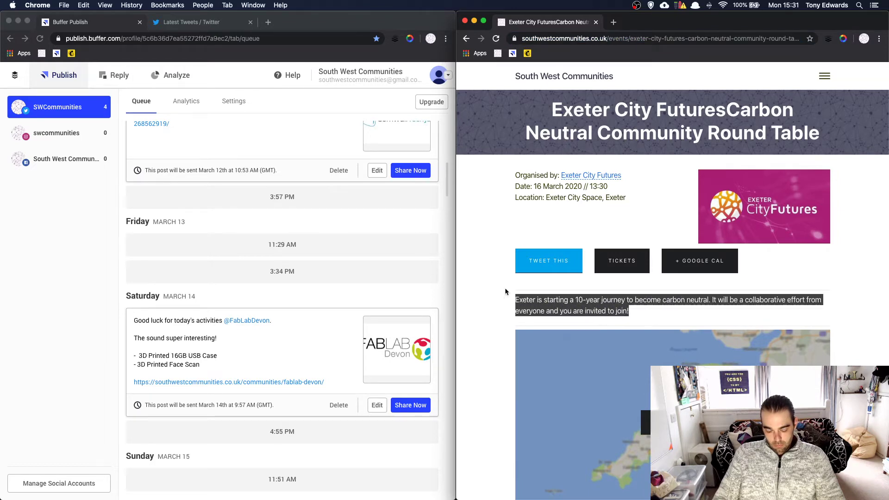
left_click(279, 245)
key("super+v")
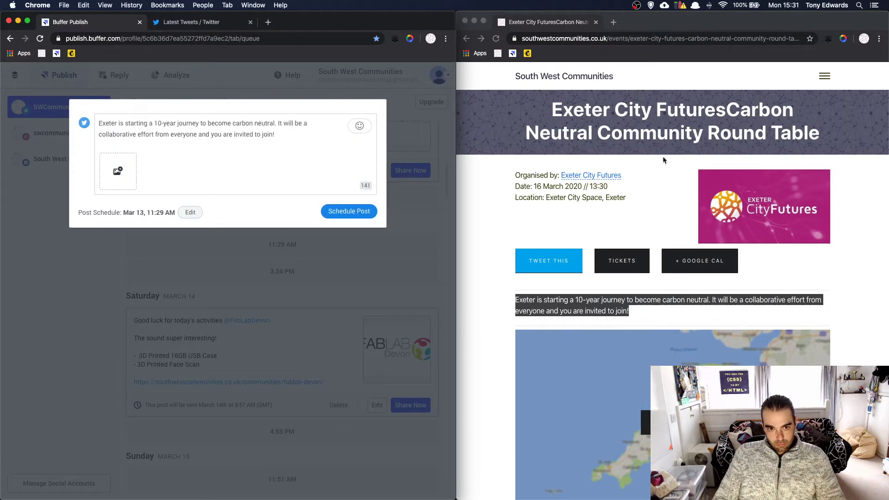
Step: Copy the Exeter City Futures round table event link into a new paragraph below the description
left_click(643, 38)
key("super+c")
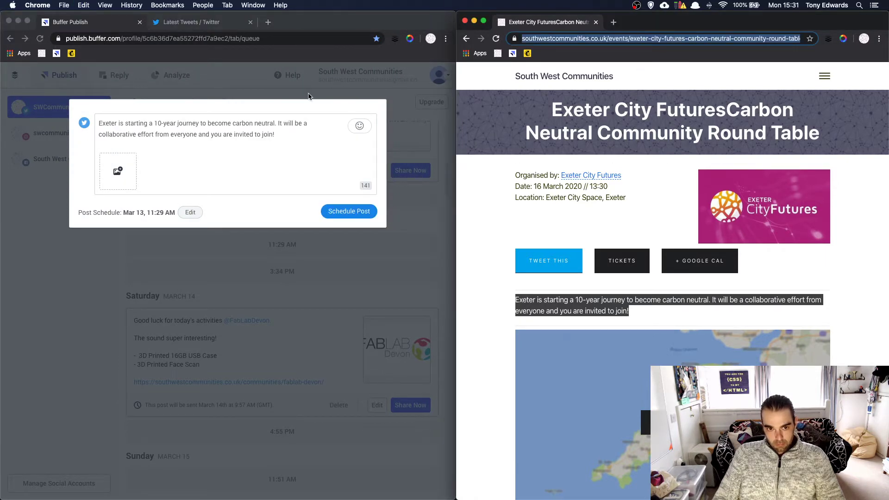
left_click(314, 133)
key("Return")
key("Return")
key("super+v")
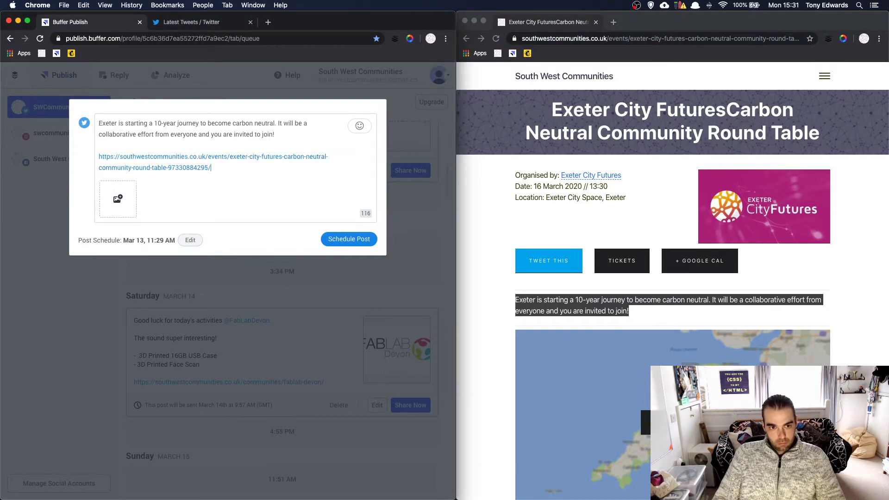
Step: Attach the suggested Exeter City Futures image, copy the full post text and schedule the post
left_click(181, 236)
left_click_drag(229, 180, 98, 113)
key("super+c")
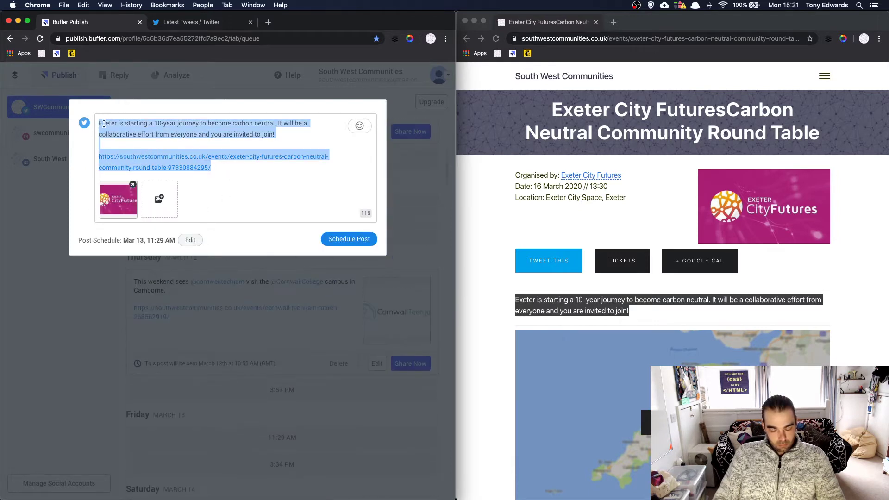
left_click(351, 237)
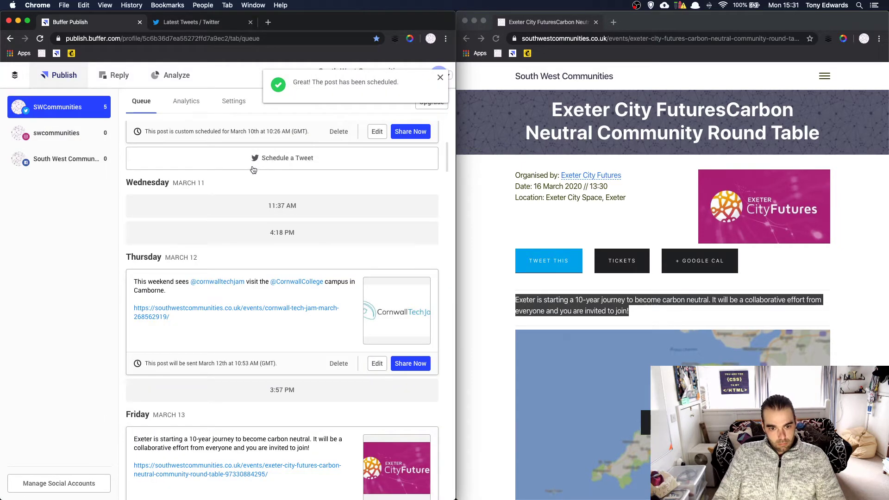
Step: Start a new post for the Instagram and Facebook accounts, leaving Twitter deselected
scroll(251, 169, "up", 6)
left_click(234, 140)
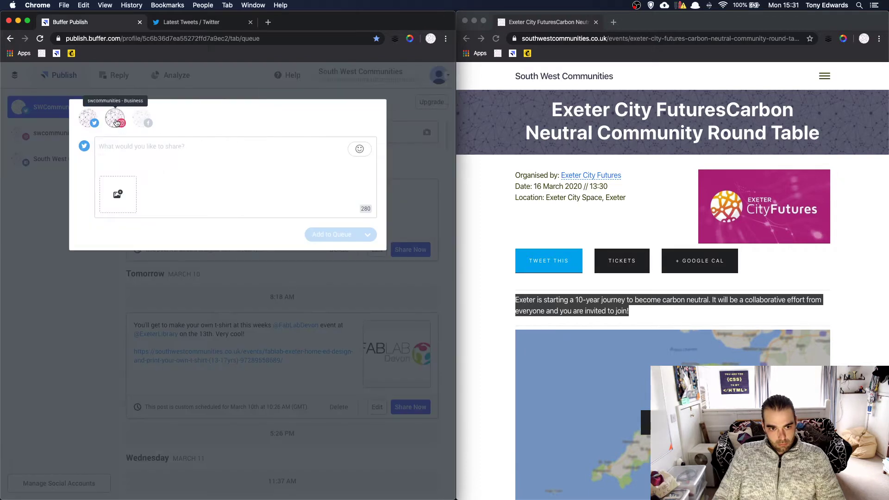
left_click(82, 124)
left_click(142, 120)
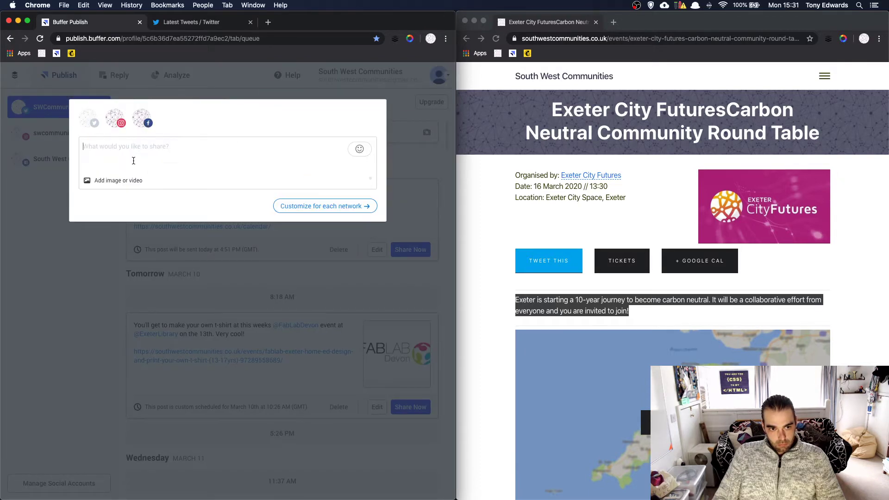
Step: Paste the copied Exeter City Futures text into the new post, turn "Exeter" into a hashtag and delete the event link from the text
left_click(133, 157)
key("super+v")
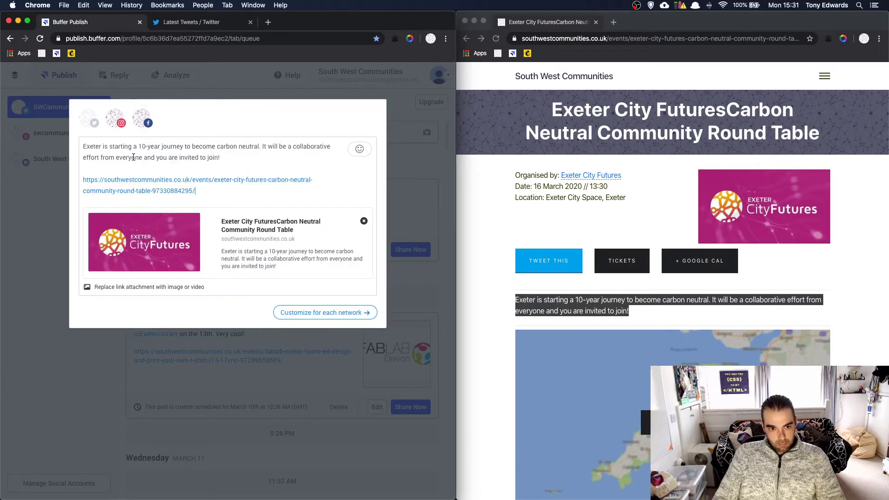
left_click(83, 147)
type("#")
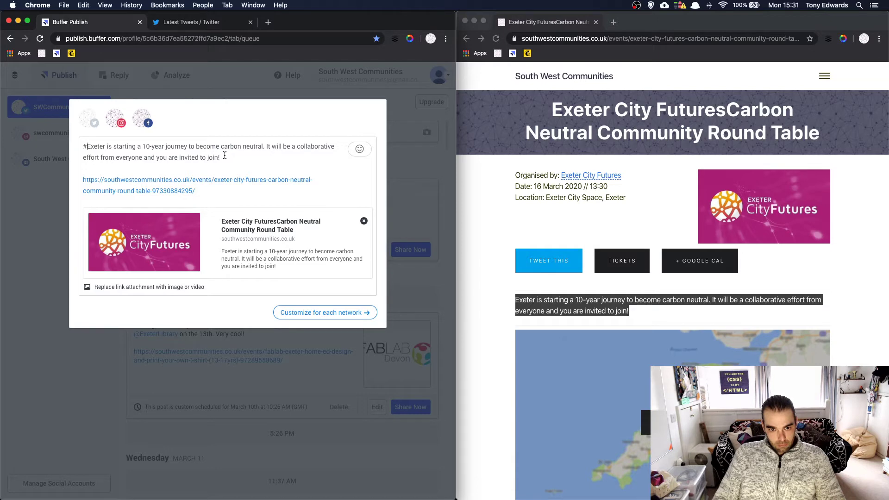
left_click_drag(196, 191, 69, 171)
key("BackSpace")
key("BackSpace")
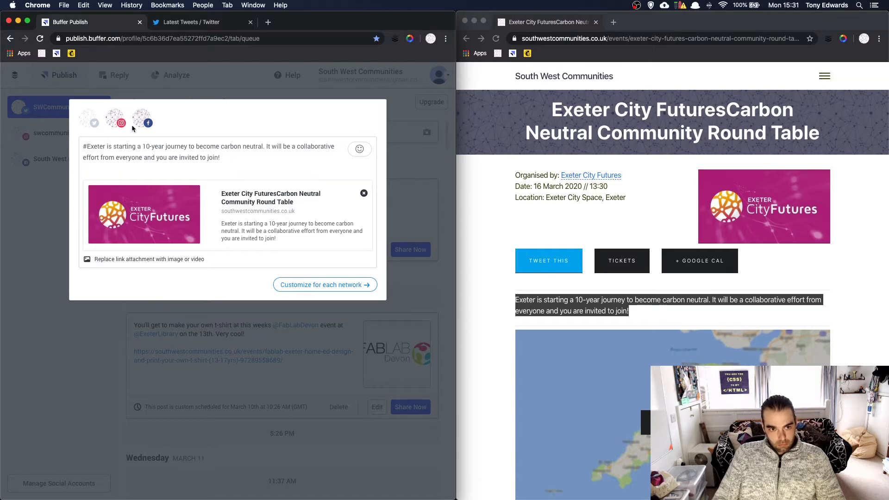
Step: Customize the post per network and attach the suggested Exeter City Futures image to the Instagram version, clearing the text pasted to fetch it
left_click(343, 289)
left_click(179, 146)
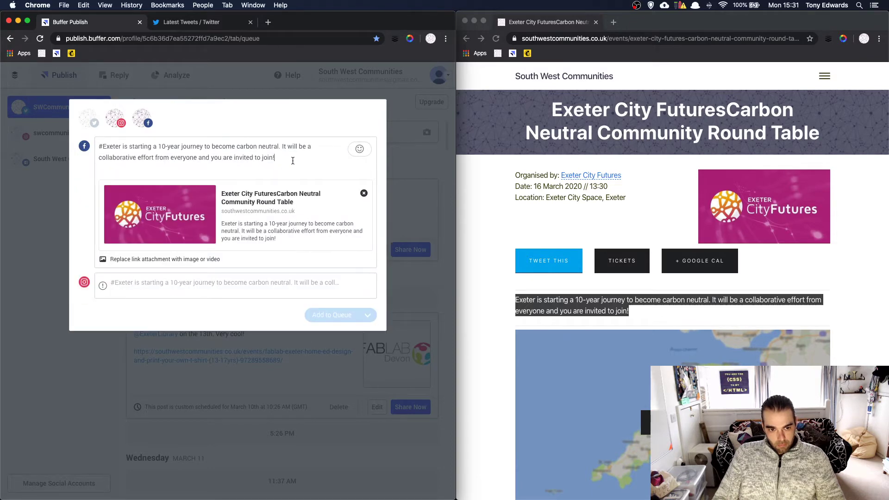
left_click(225, 289)
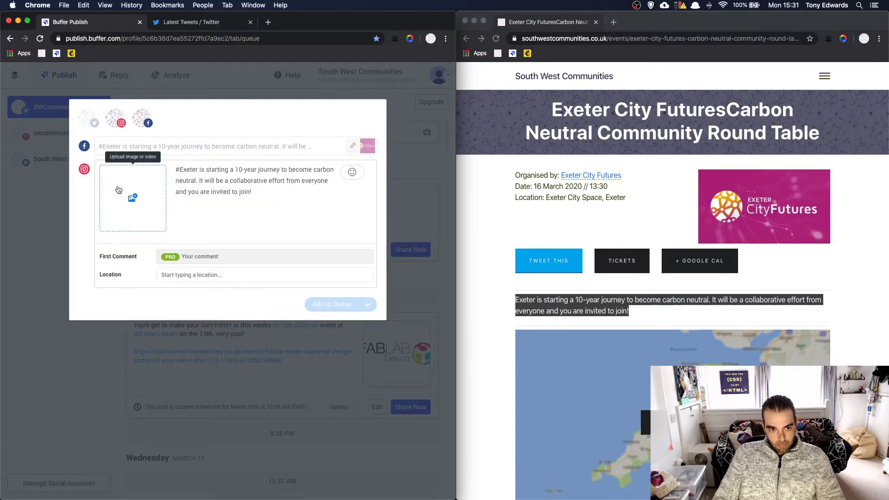
key("super+f")
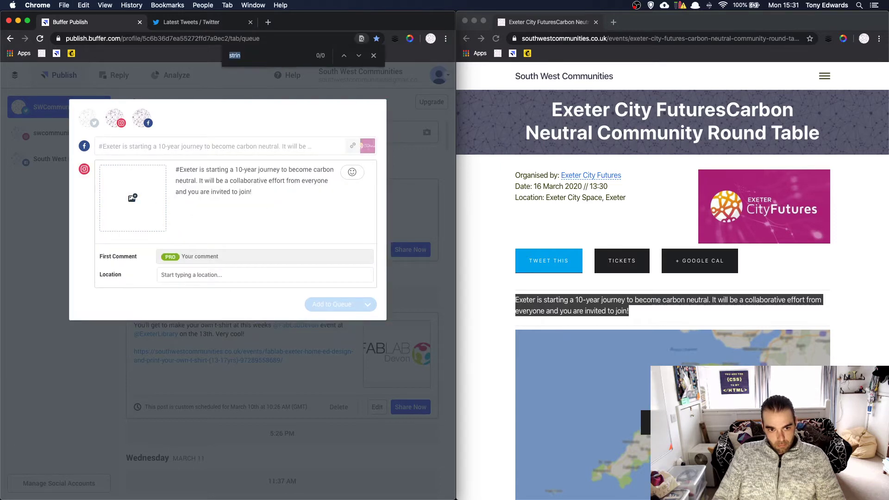
key("super+v")
key("super+v")
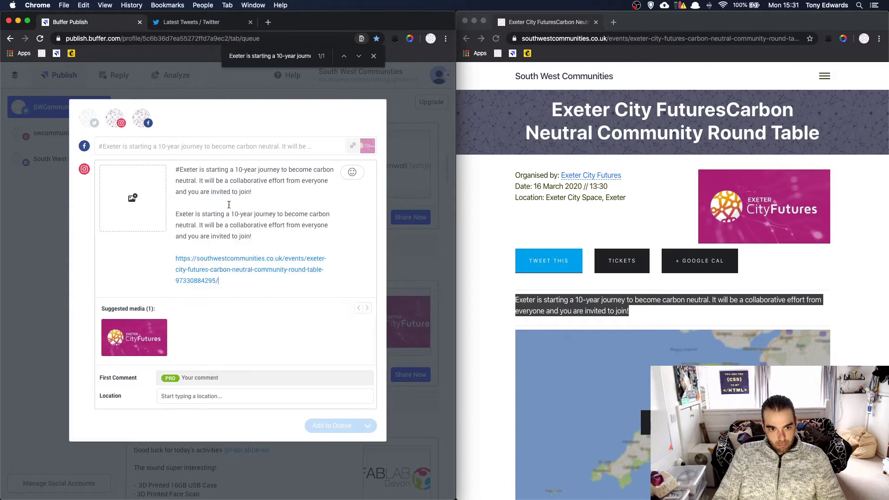
left_click_drag(222, 281, 191, 279)
left_click_drag(232, 246, 79, 204)
key("BackSpace")
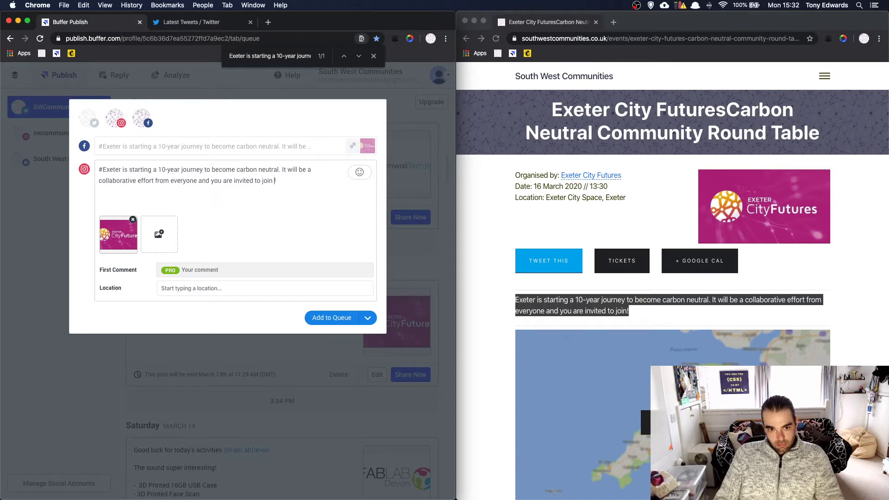
Step: Extend the Instagram caption so it ends with "invited to join Exeter City Futures on the 16th!"
type("!")
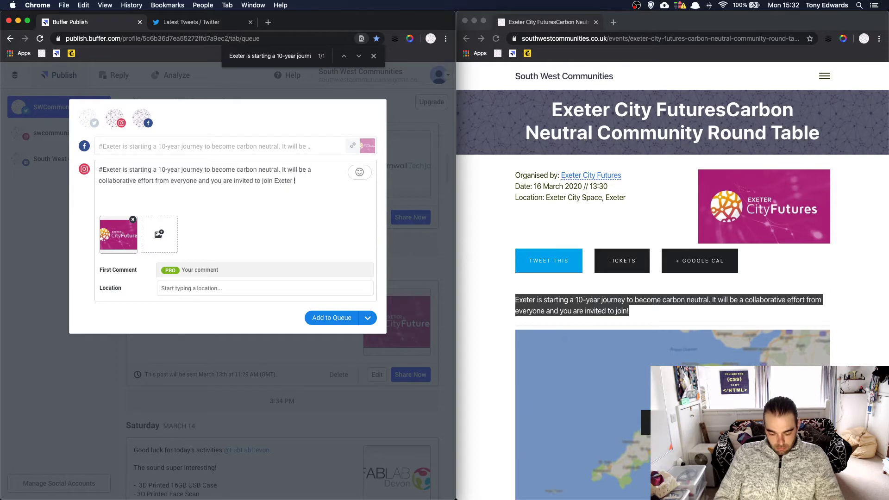
type("ures on the")
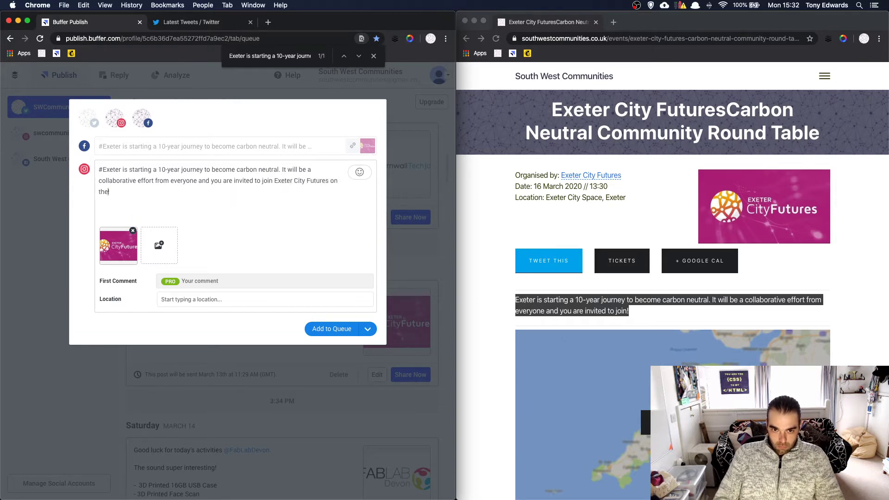
type(" 16th!")
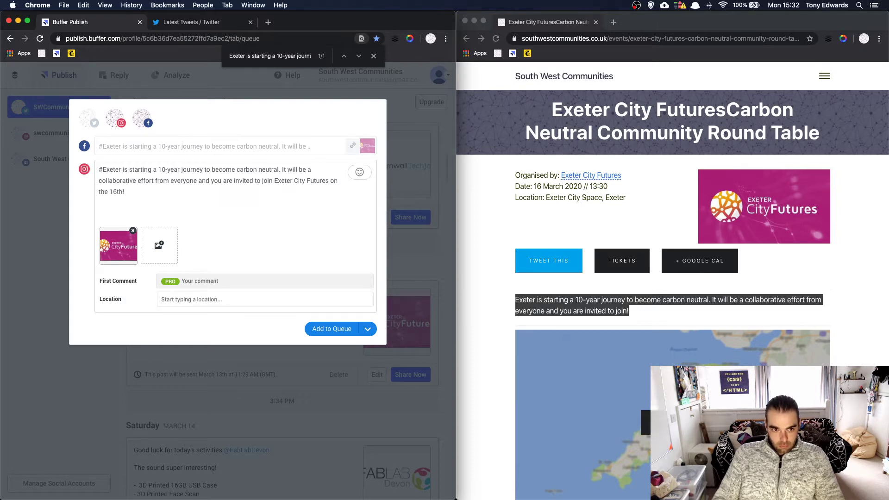
left_click(146, 146)
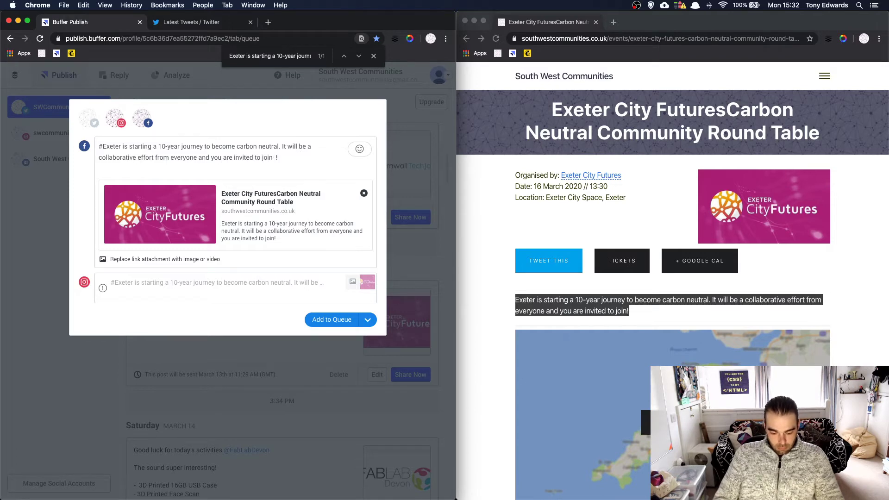
type("@exetercit")
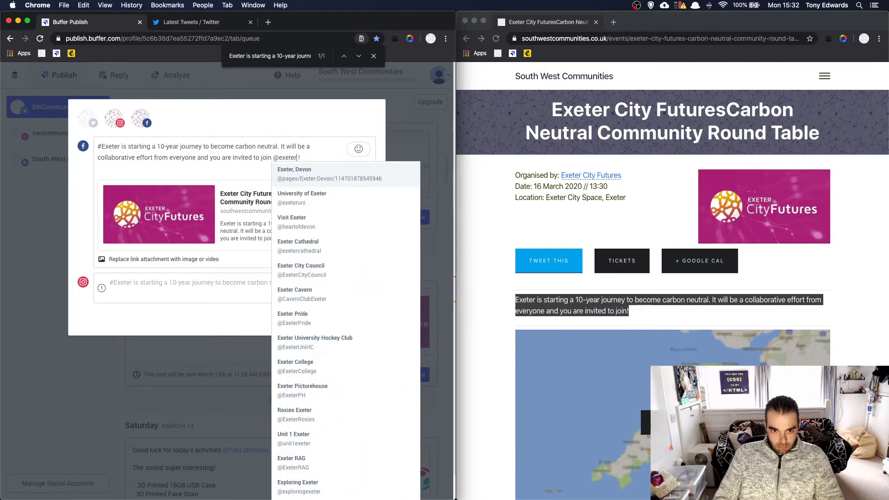
type("yfu")
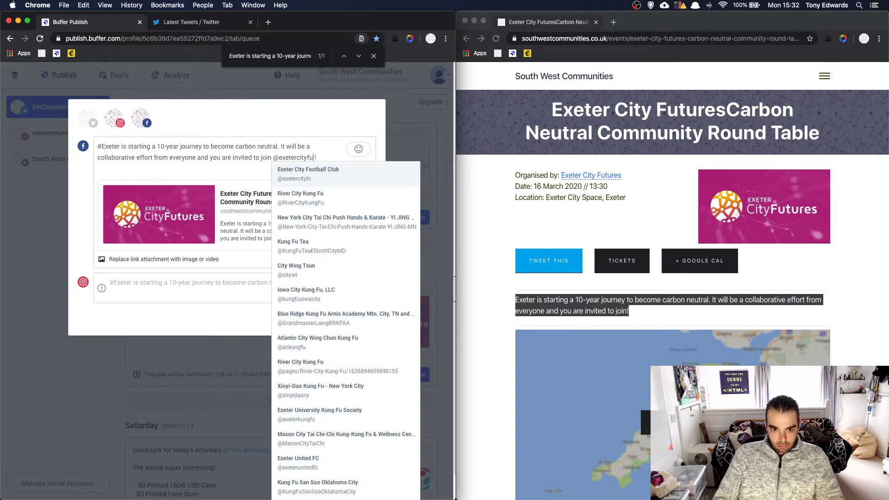
type("tures")
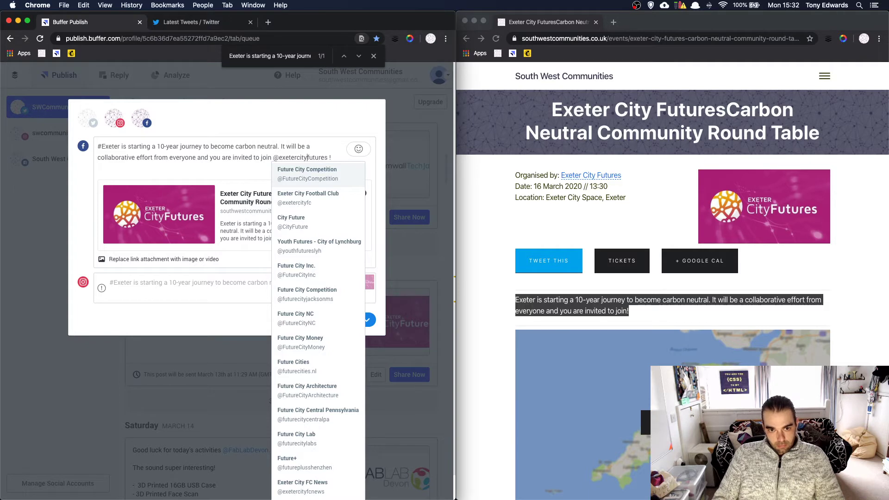
Step: Change the Facebook mention into the plain, capitalised name "Exeter City Futures"
key("Delete")
type("F")
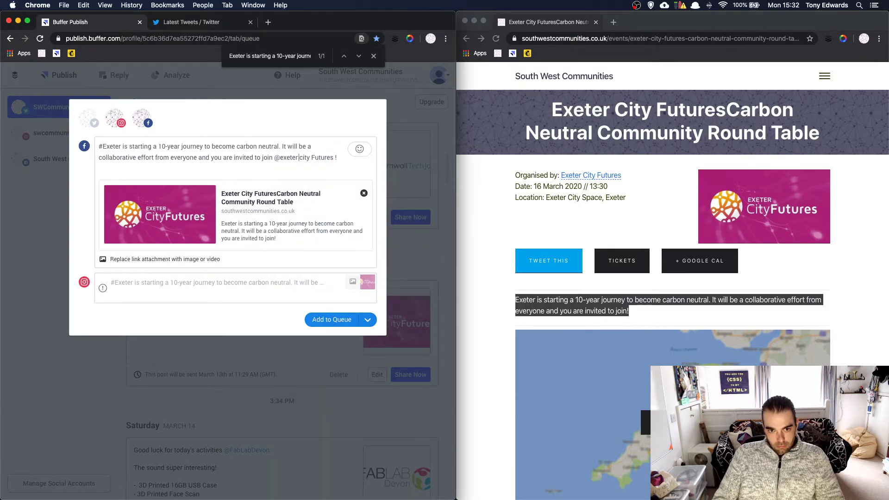
key("Delete")
type("C")
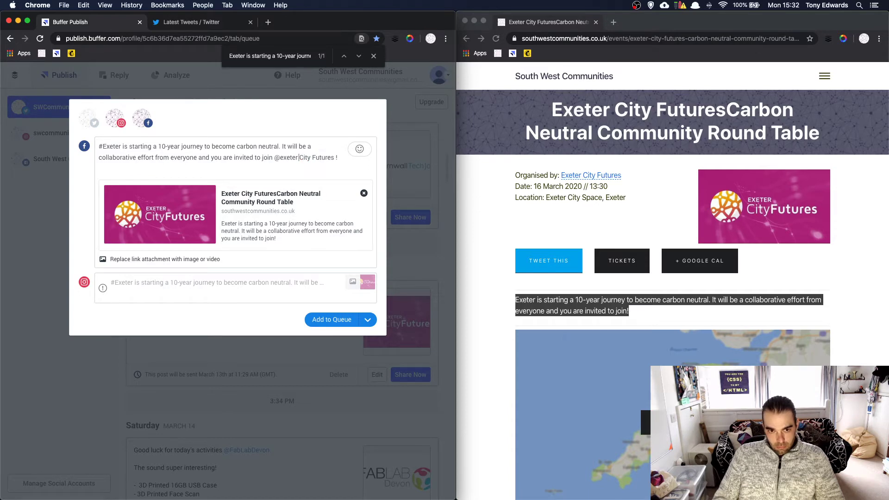
key("Left")
key("BackSpace")
key("BackSpace")
type("E")
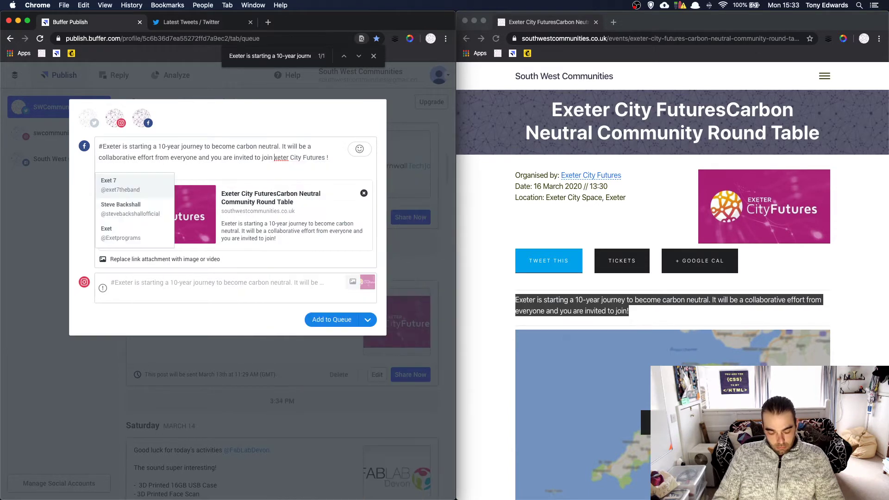
Step: Complete the Facebook text with "on the 16th March!" after the organiser's name
left_click(332, 158)
type("on the ")
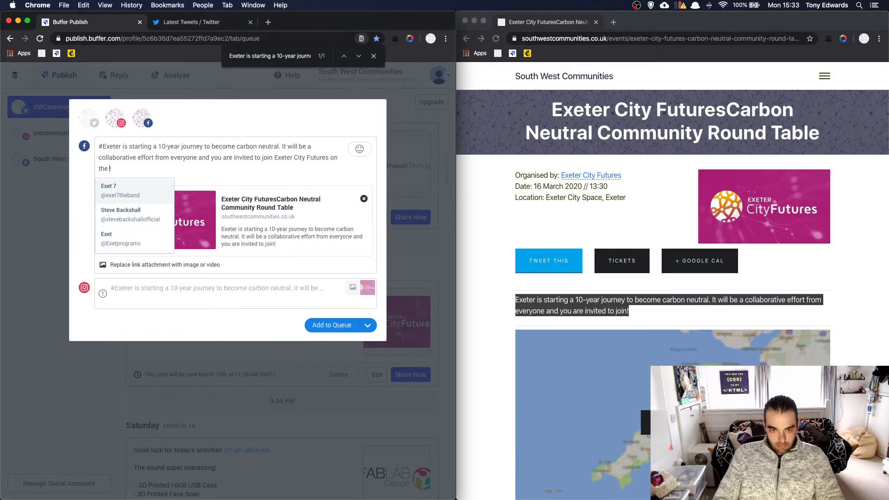
type("16th")
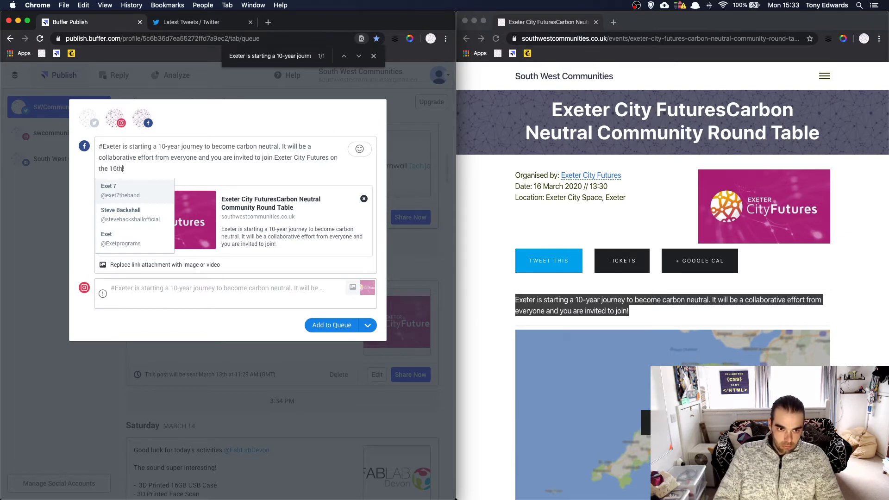
type(" March!")
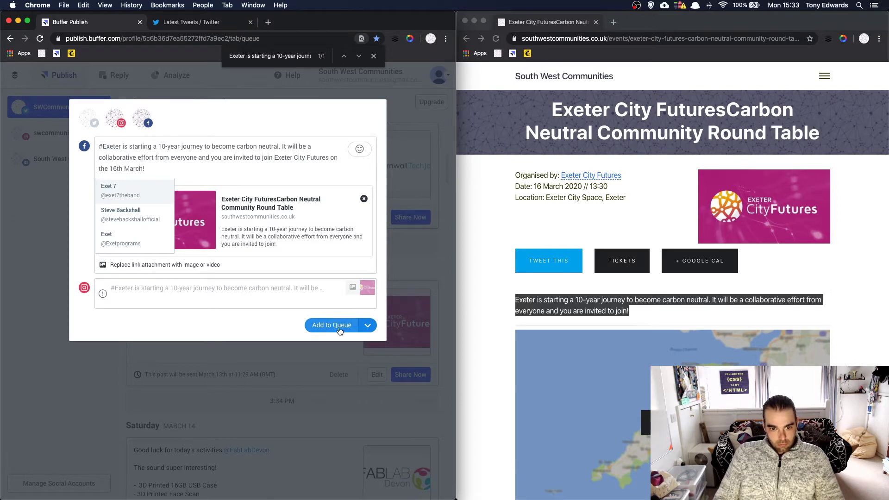
Step: Schedule the Facebook and Instagram posts for March 13, 2020 at 12:31 PM
left_click(367, 326)
left_click(345, 358)
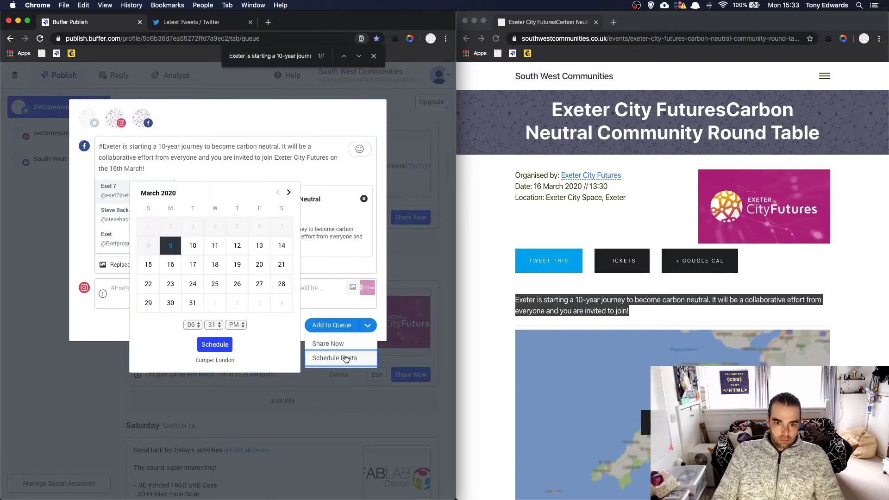
left_click(236, 248)
left_click(255, 247)
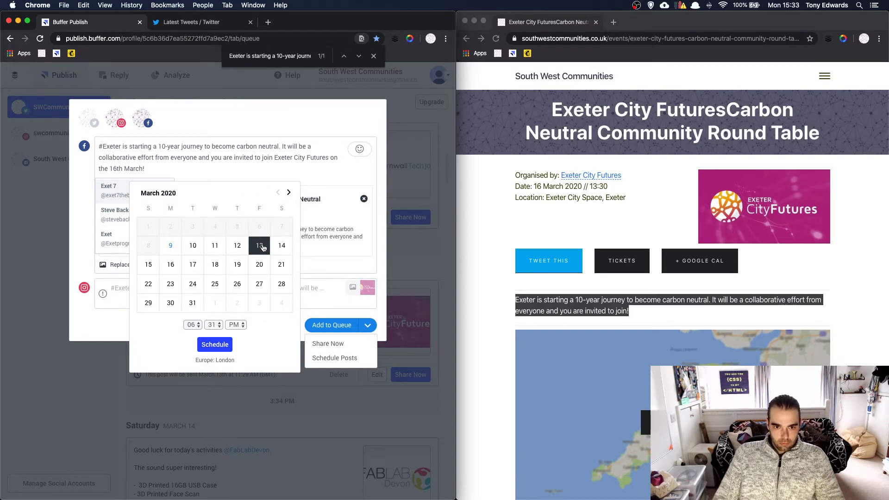
left_click(198, 325)
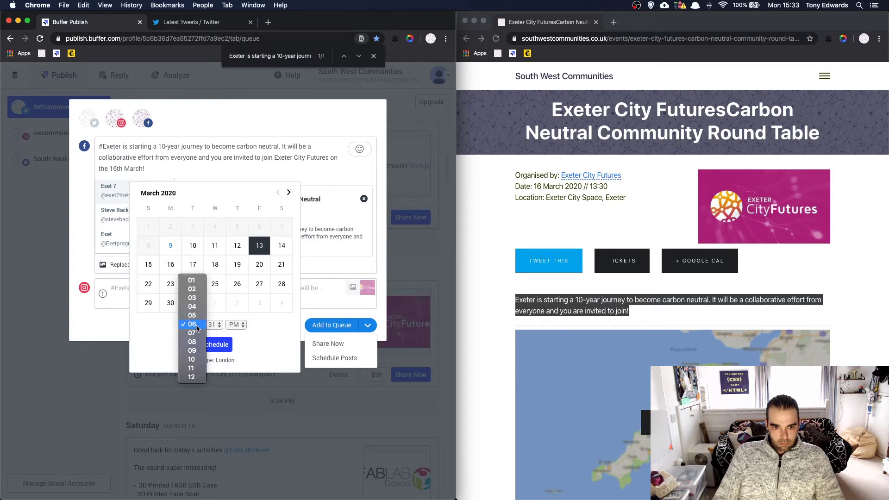
left_click(198, 374)
left_click(217, 345)
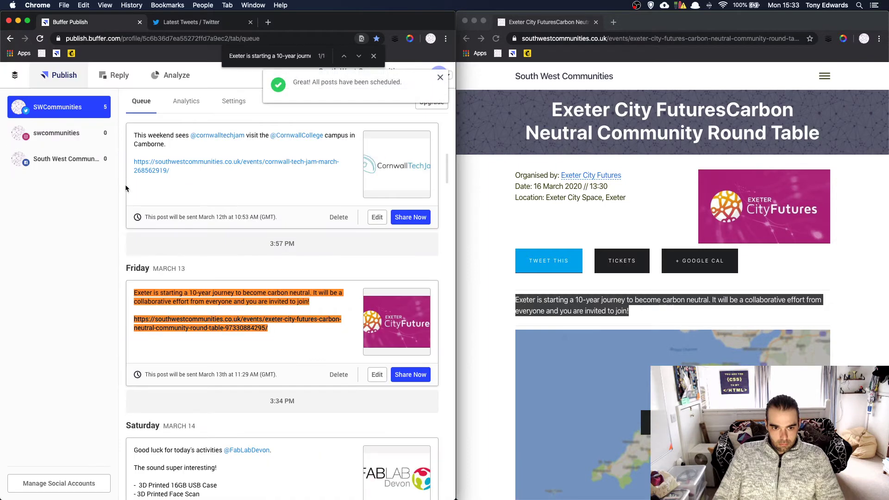
left_click(375, 373)
left_click(274, 134)
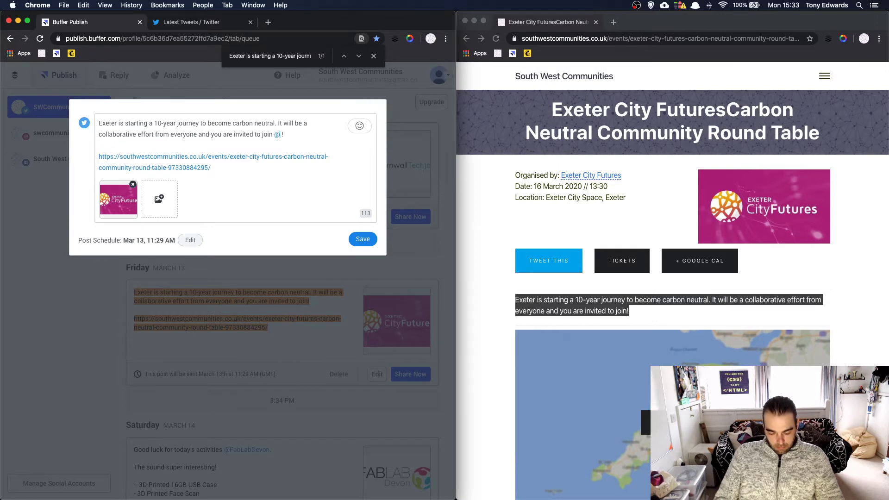
type("@execity")
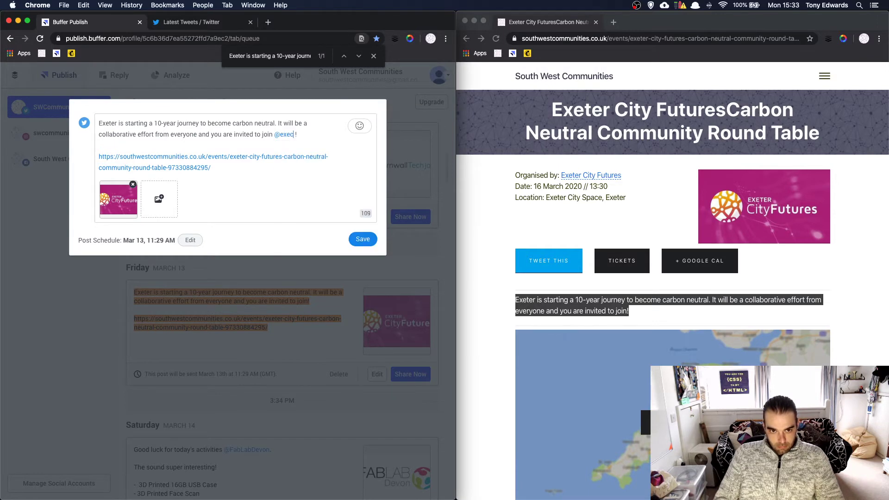
key("Return")
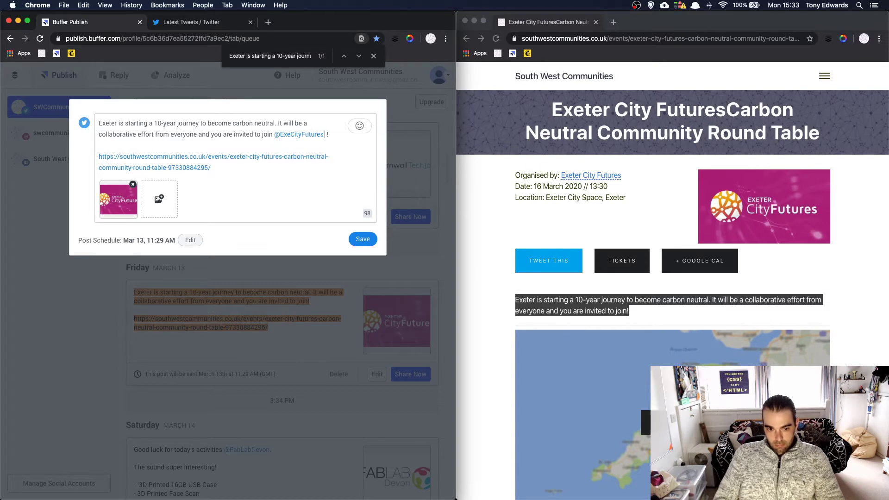
type("this coming monday")
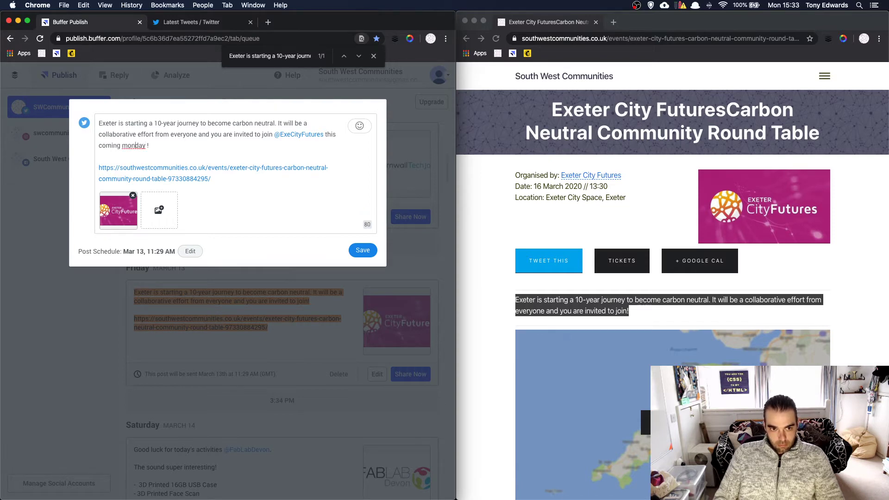
key("BackSpace")
type("M")
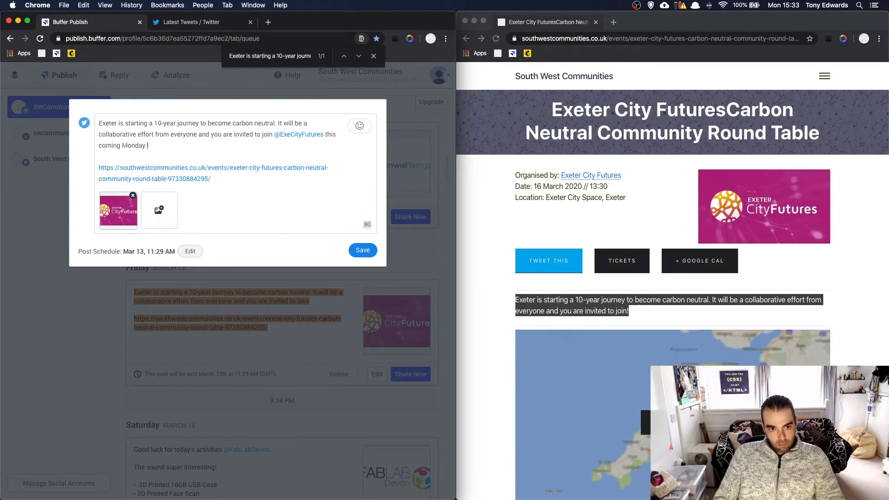
left_click(366, 250)
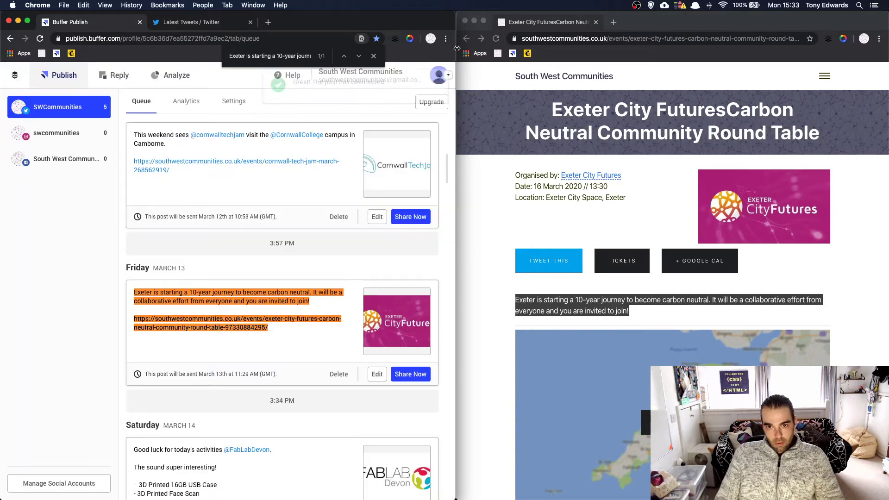
Step: Return to the South West Communities calendar, open the Open Tech Challenge Spring 2020 event and select its page address
left_click(466, 39)
scroll(609, 195, "down", 4)
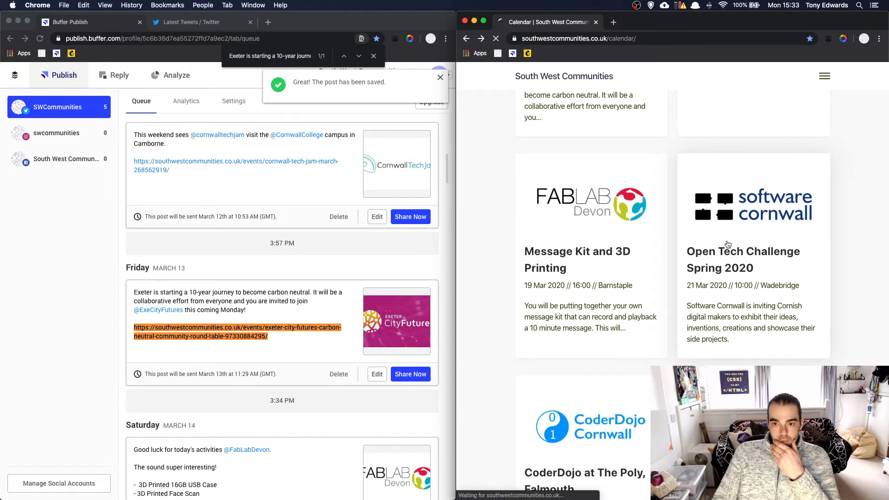
left_click(728, 245)
left_click(599, 41)
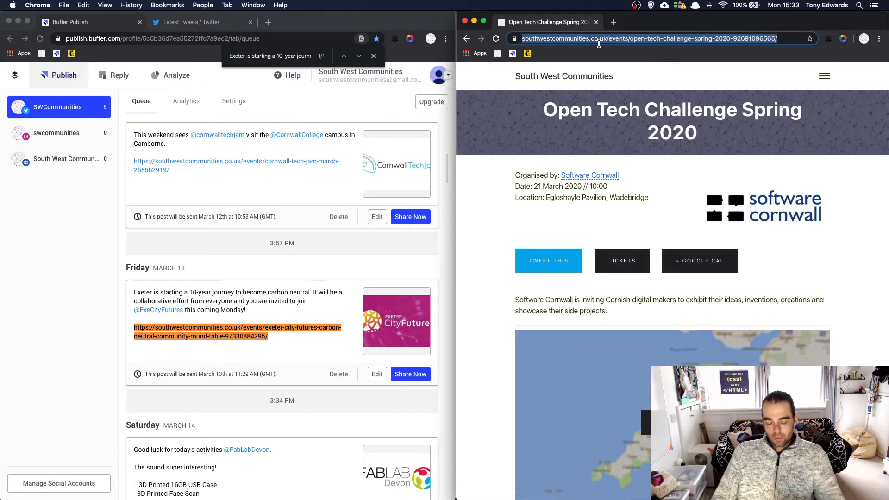
scroll(279, 215, "down", 2)
scroll(279, 214, "down", 10)
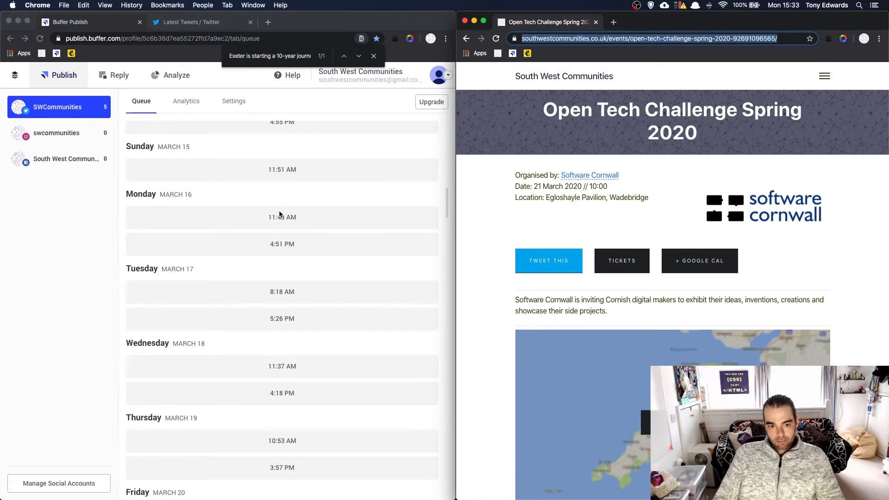
scroll(279, 215, "down", 6)
scroll(280, 214, "up", 3)
scroll(280, 214, "up", 5)
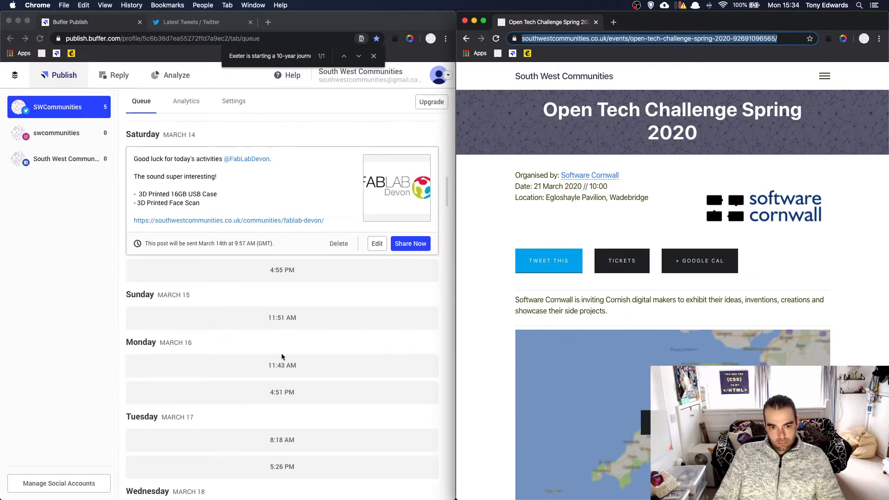
left_click(298, 366)
left_click(298, 367)
type("The")
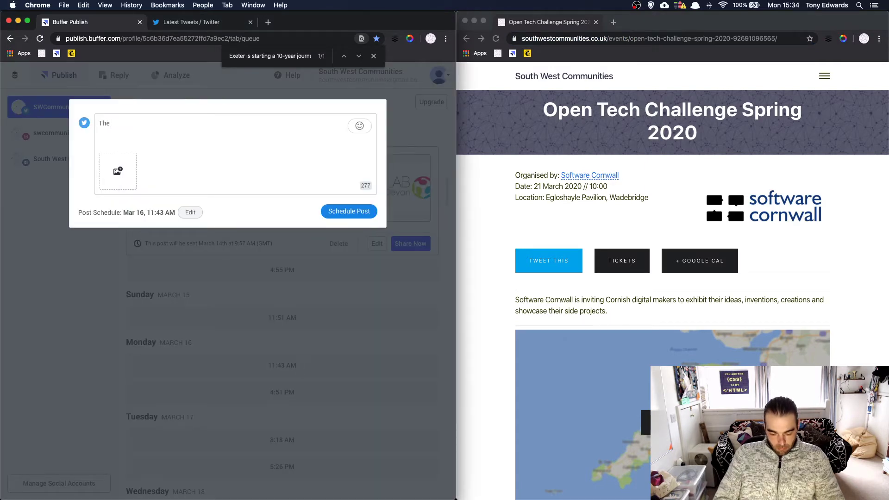
type(" @swcornwall")
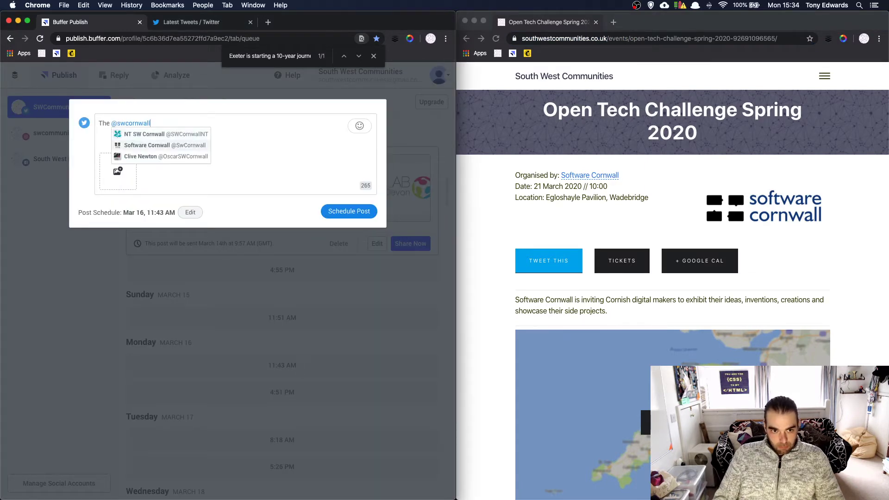
key("Down")
key("Return")
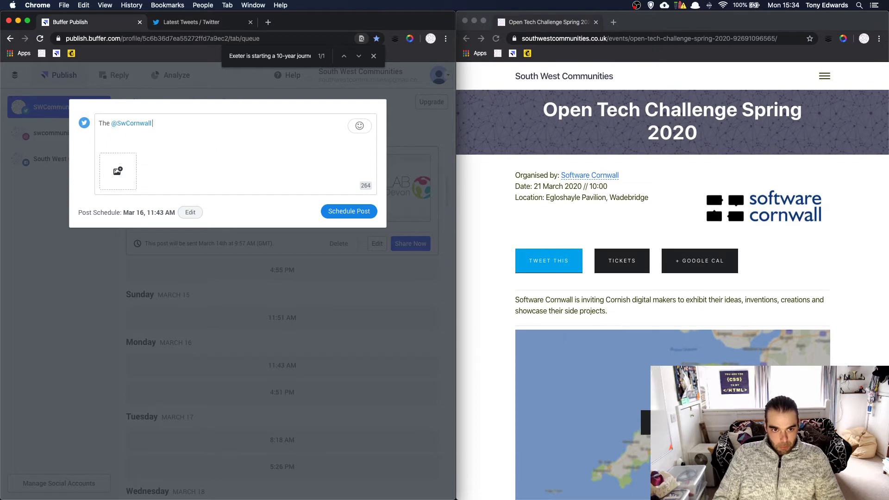
Step: Complete the tweet's first sentence with "#OpenTechJam is this weekend." after the mention
type("€Op")
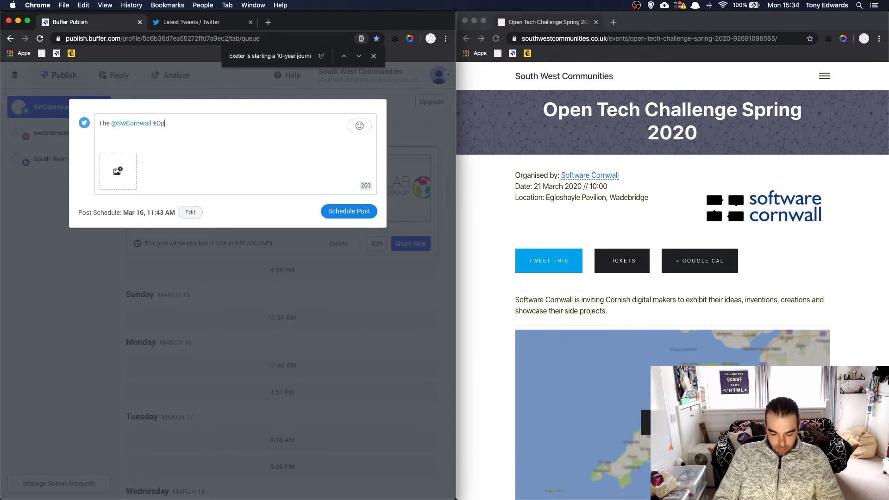
type("enTechJam is th")
key("alt+Left")
key("alt+Left")
key("alt+Left")
key("BackSpace")
type("#")
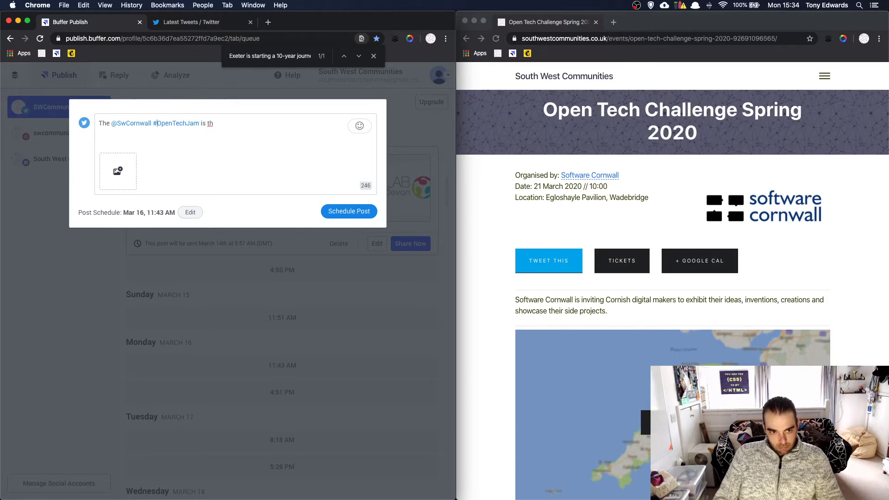
type("is weekend.")
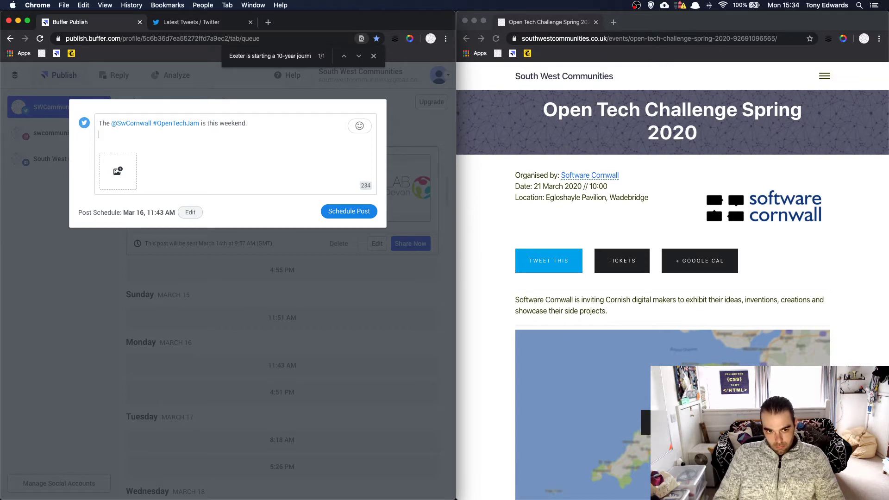
Step: Add a new paragraph to the tweet reading "Are you going to be showcasing something interesting?"
key("Return")
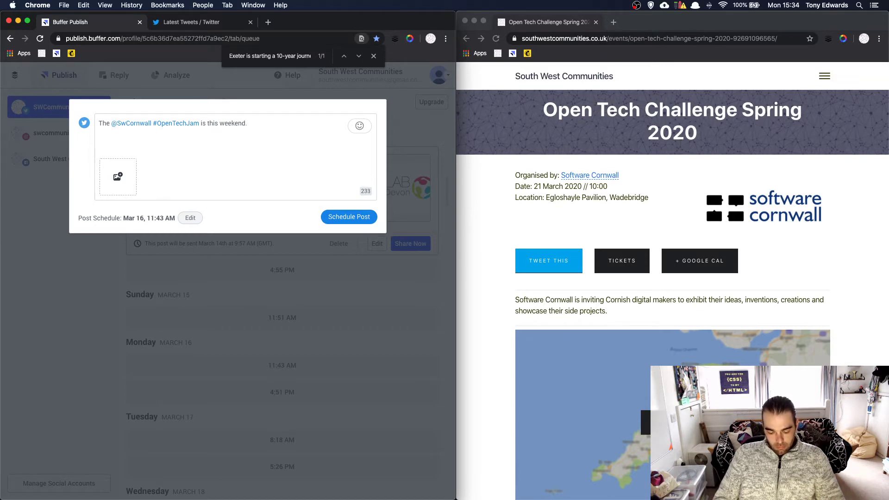
type("Are you")
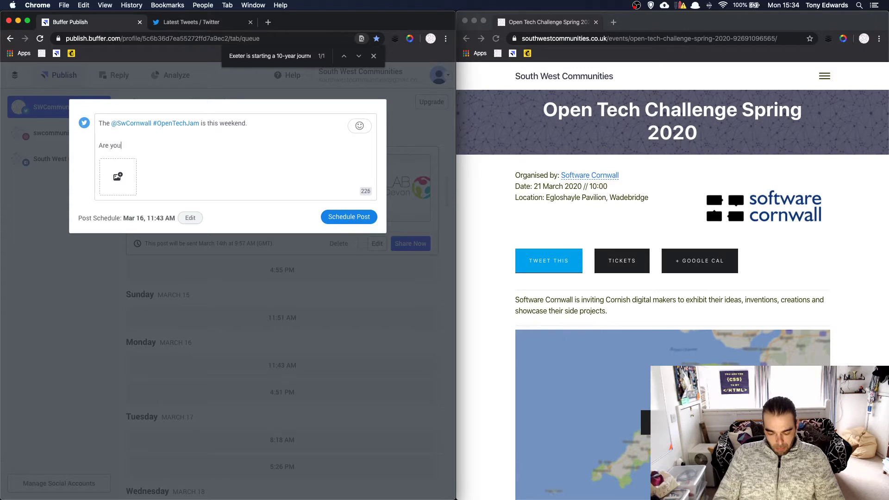
type(" going to be")
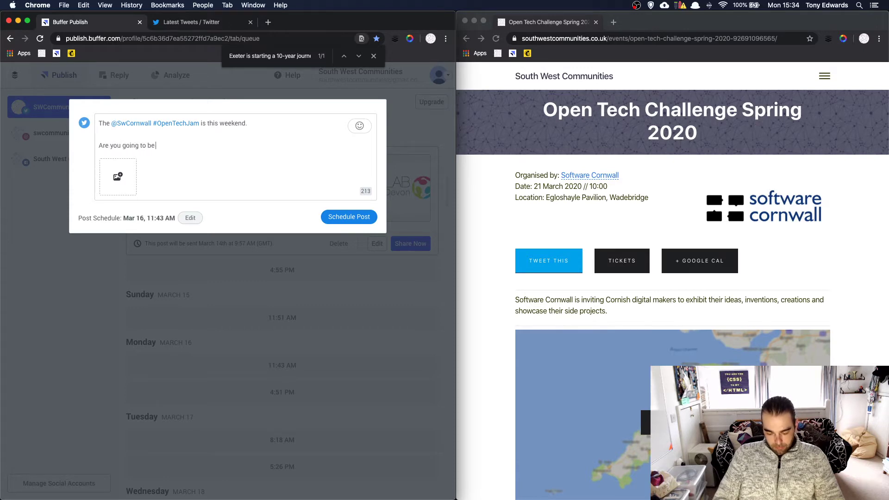
type(" showcasing so")
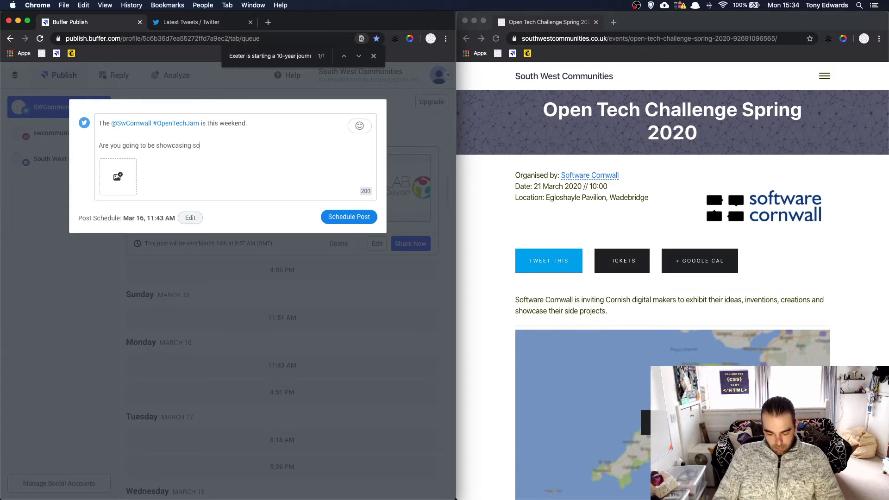
type("mething interesting?")
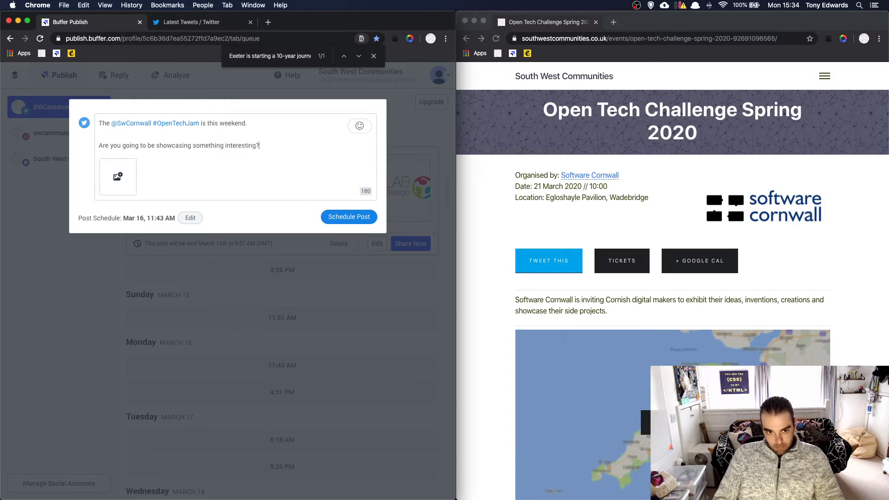
Step: Add the Open Tech Challenge page link below the text, attach the Software Cornwall logo and schedule the tweet
key("Return")
key("Return")
key("super+v")
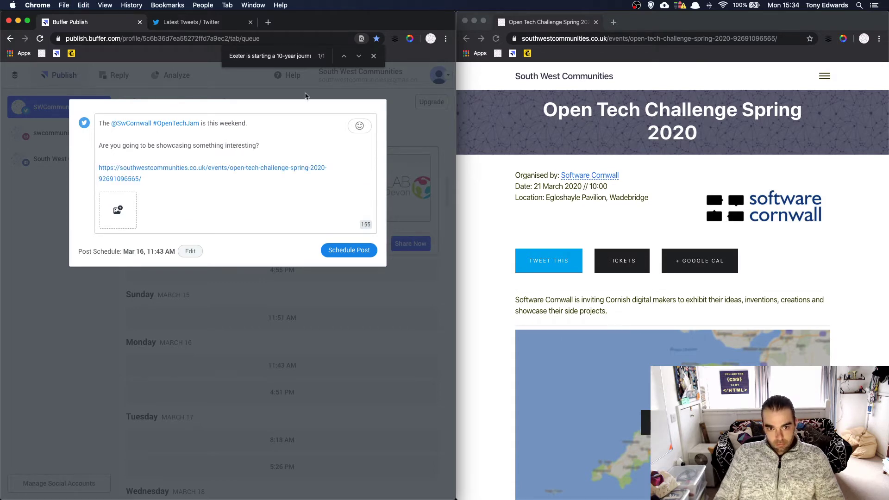
left_click(216, 258)
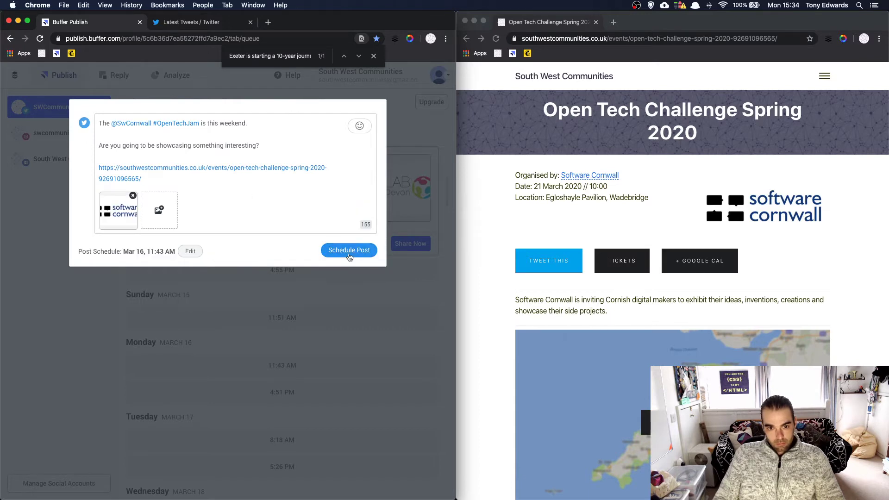
left_click_drag(223, 188, 62, 109)
key("super+x")
key("super+Return")
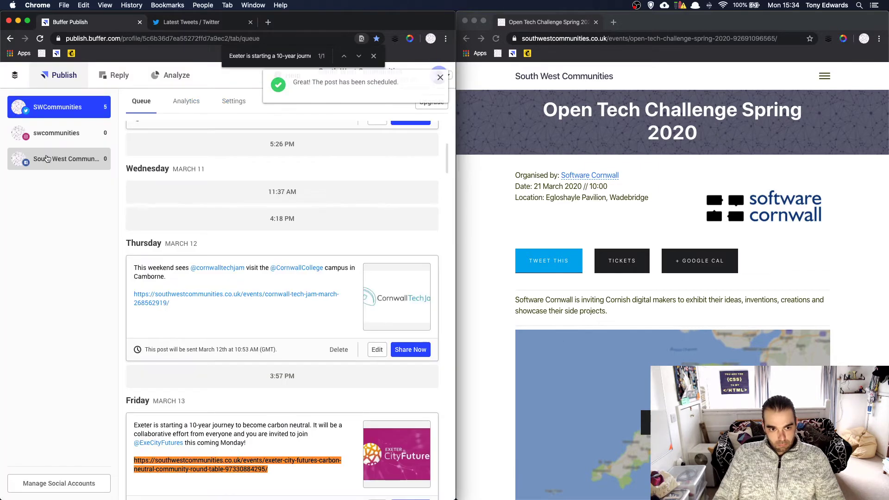
Step: Start a South West Communities Facebook post for March 17, 11:32 AM with the Open Tech Challenge link and blank lines above it
left_click(46, 158)
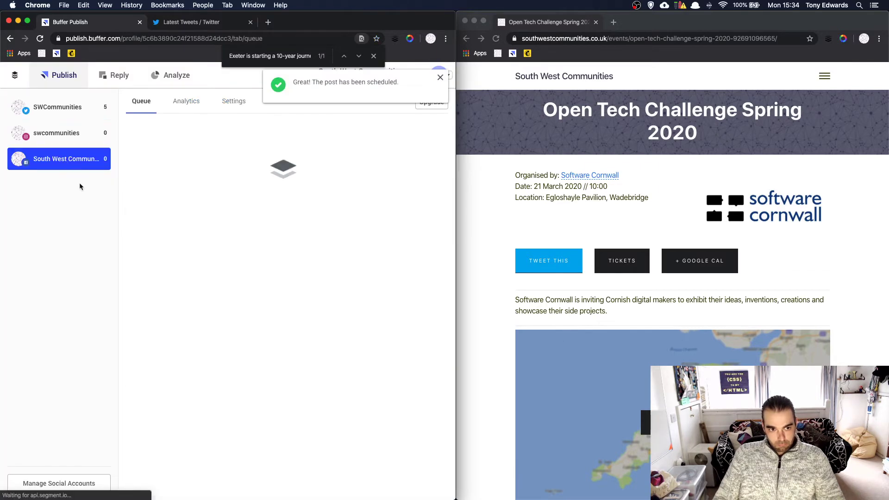
scroll(254, 255, "down", 15)
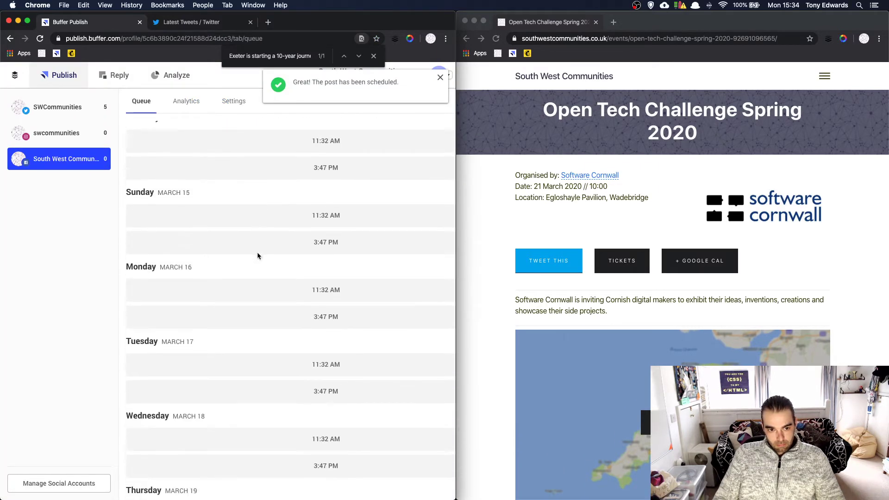
left_click(298, 250)
key("super+v")
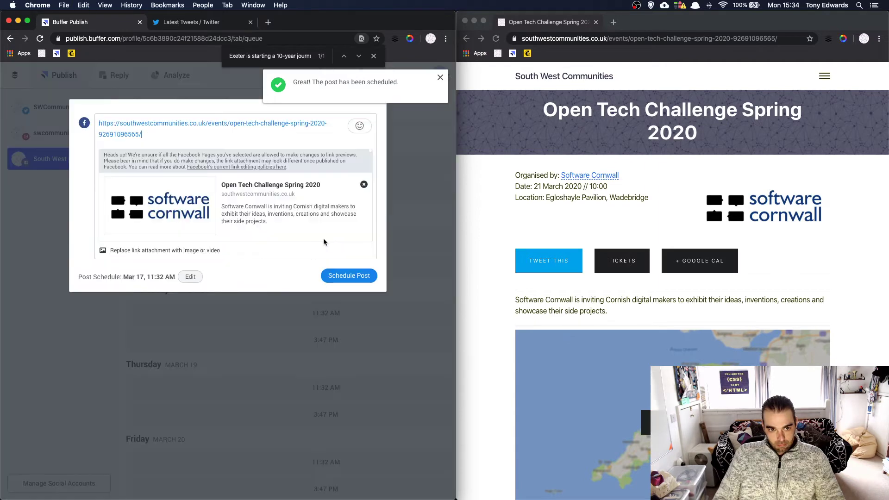
key("super+Return")
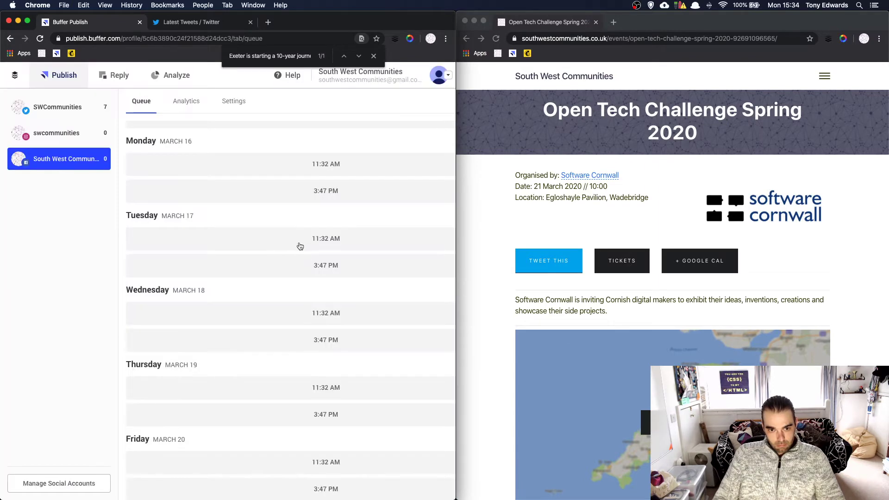
left_click(298, 248)
key("super+v")
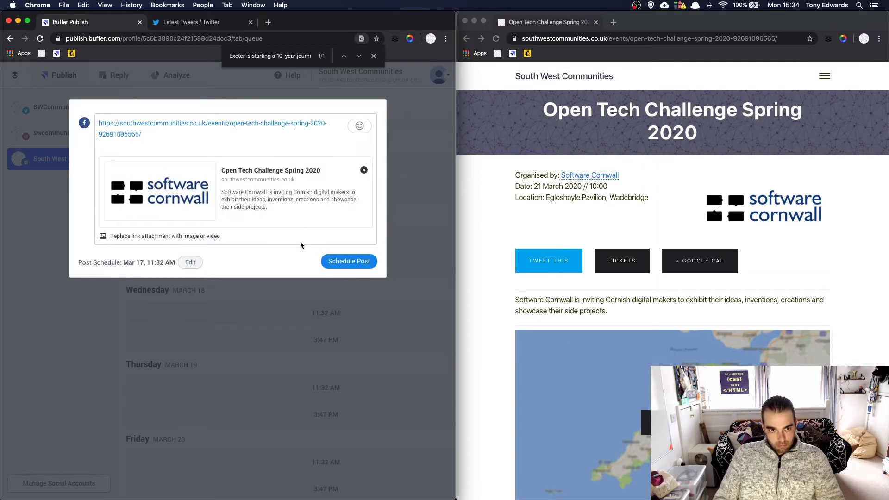
key("Return")
key("Return")
key("Up")
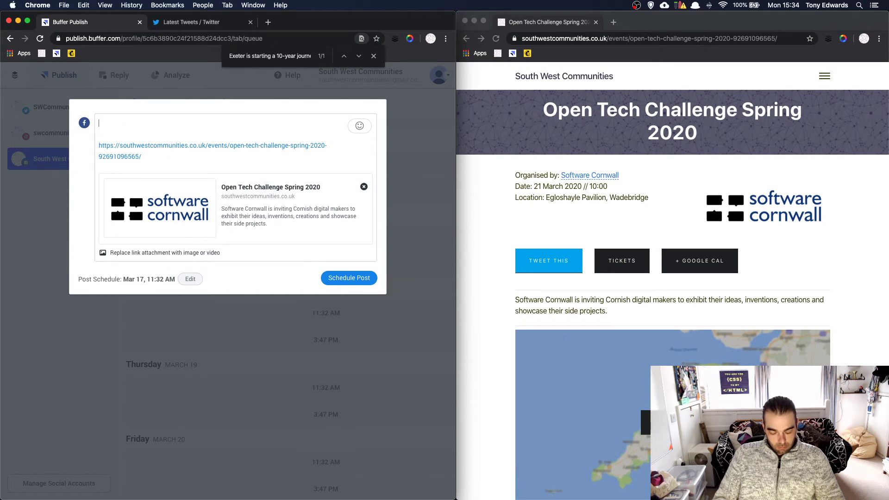
type("The @softwarecornwall")
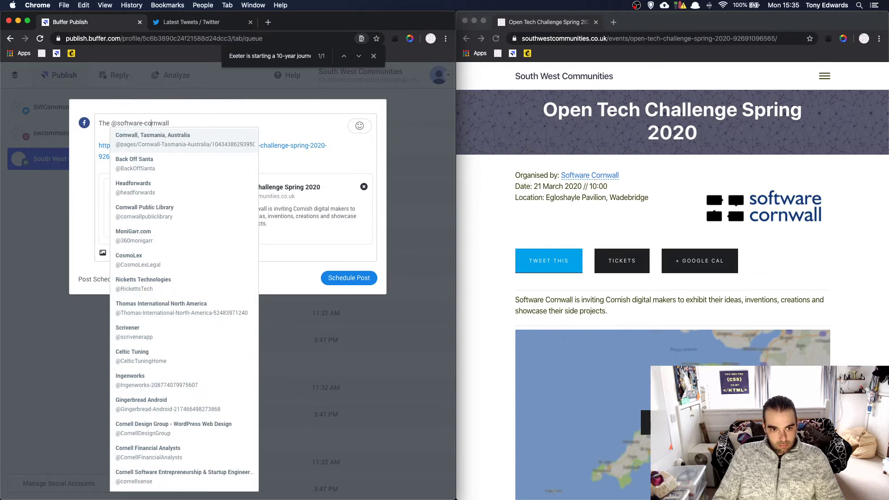
key("Escape")
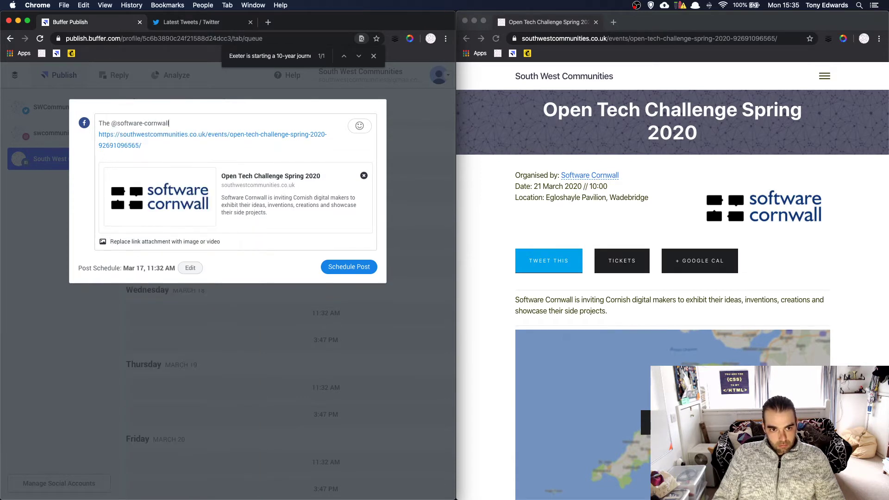
key("BackSpace")
key("BackSpace")
key("BackSpace")
key("BackSpace")
key("BackSpace")
key("BackSpace")
key("BackSpace")
key("BackSpace")
key("BackSpace")
key("BackSpace")
key("BackSpace")
key("BackSpace")
key("BackSpace")
key("BackSpace")
key("BackSpace")
key("BackSpace")
key("BackSpace")
key("BackSpace")
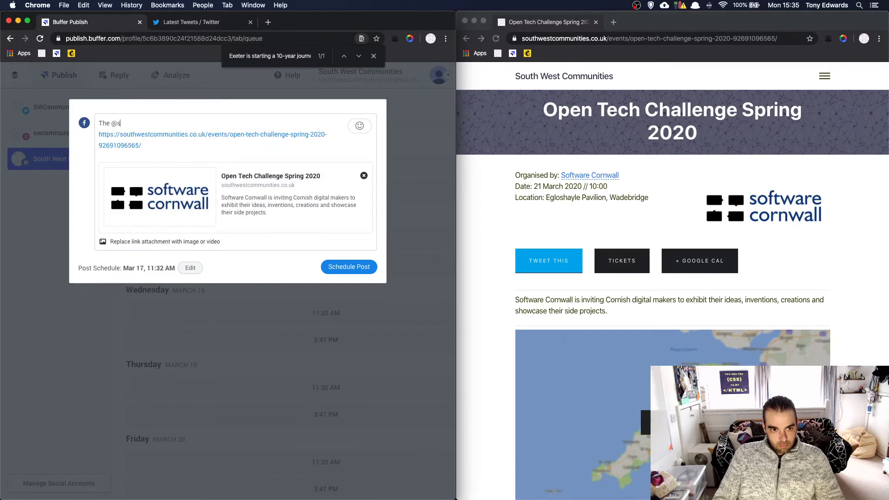
type("@soft")
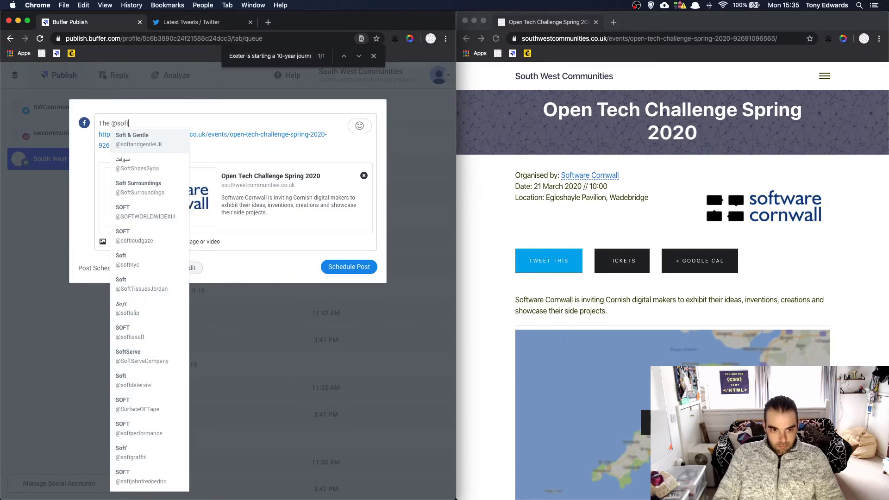
type("warec")
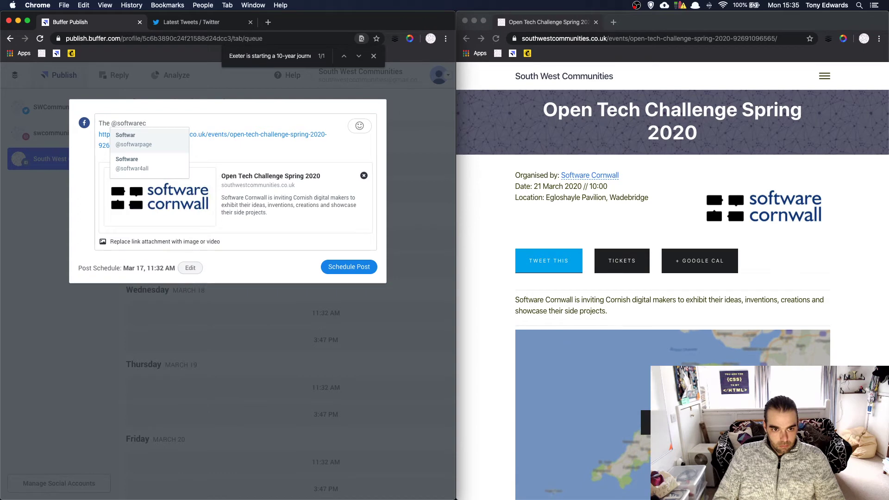
type("o")
type("rn")
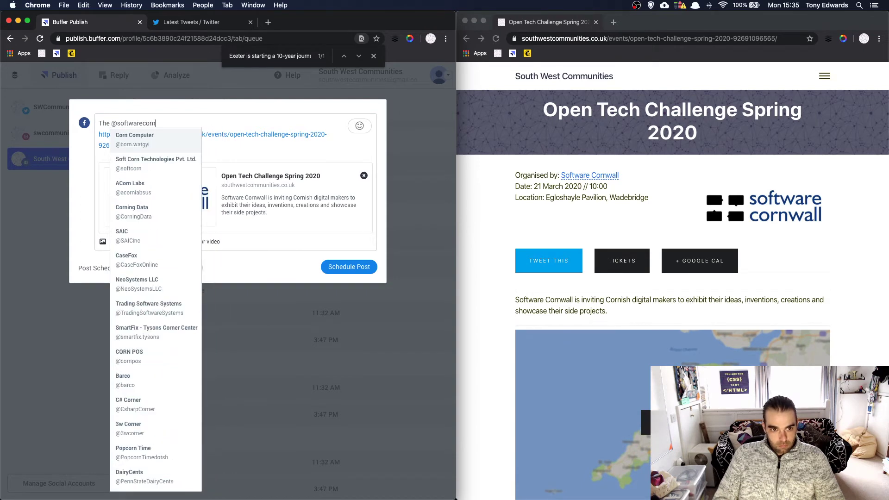
type("wall")
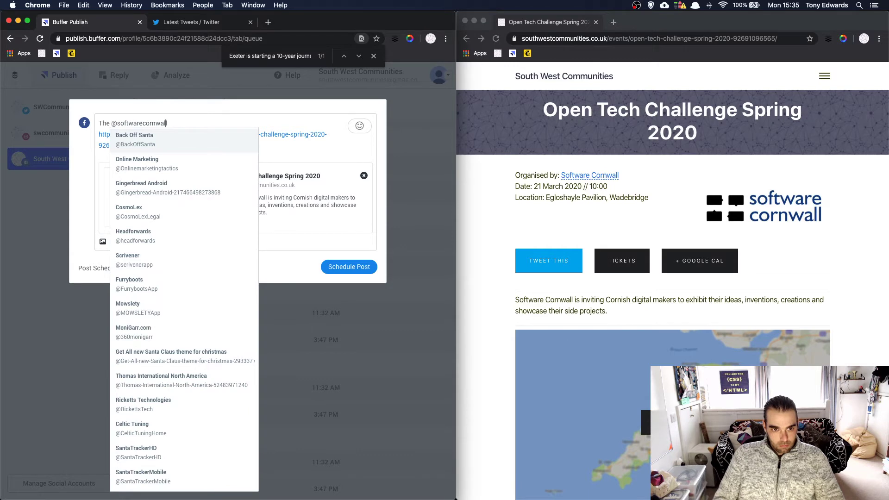
key("BackSpace")
key("BackSpace")
key("BackSpace")
key("BackSpace")
key("BackSpace")
key("BackSpace")
key("BackSpace")
key("BackSpace")
key("BackSpace")
key("BackSpace")
key("BackSpace")
key("BackSpace")
key("BackSpace")
key("BackSpace")
key("BackSpace")
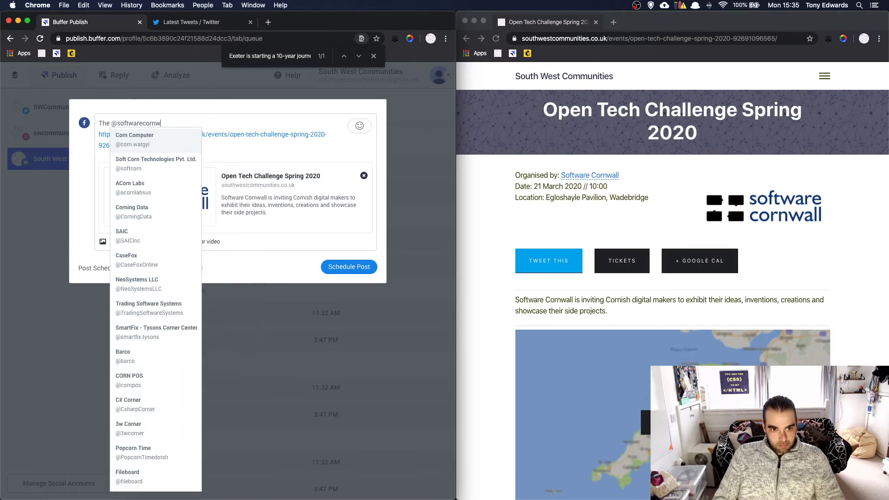
type("wcornw")
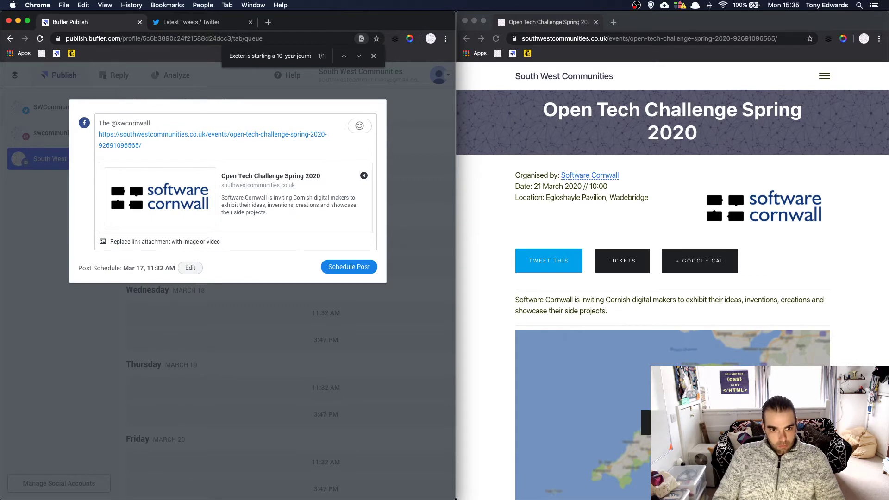
key("BackSpace")
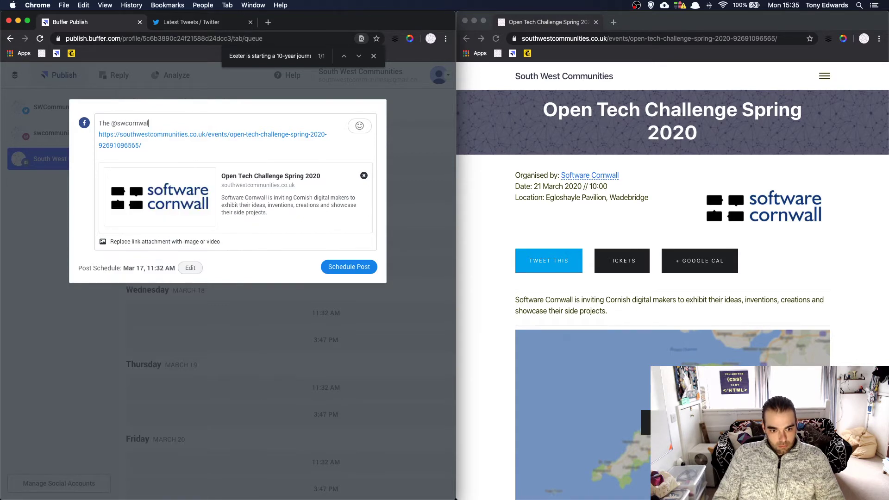
key("BackSpace")
key("BackSpace")
key("BackSpace")
key("BackSpace")
key("BackSpace")
key("BackSpace")
key("BackSpace")
key("BackSpace")
key("BackSpace")
Step: Write "The Software Cornwall Open tech Challenge is this weekend" as the Facebook post's opening line above the event link
type("Software Cornw")
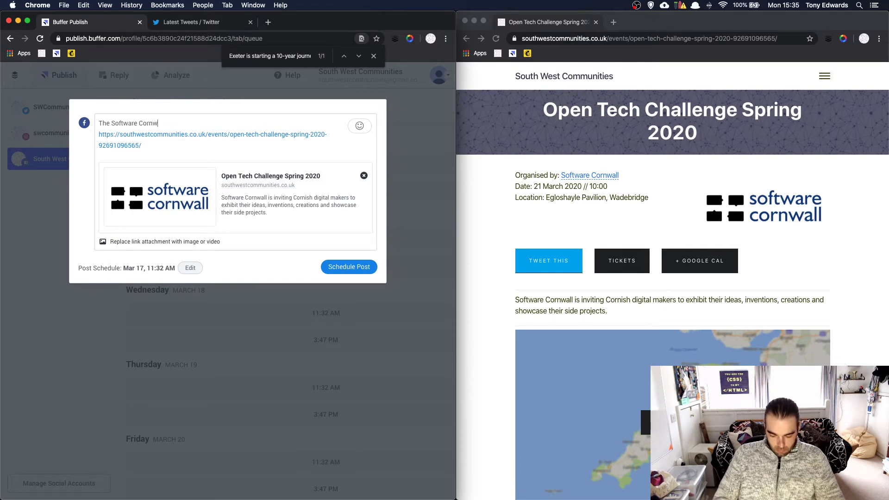
type("all Op")
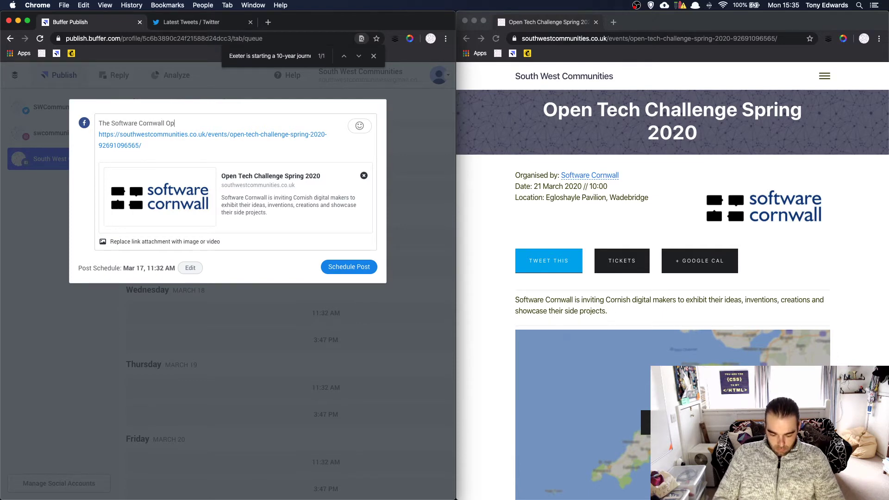
type("en tech Challenege i")
key("BackSpace")
key("BackSpace")
key("BackSpace")
type("ge")
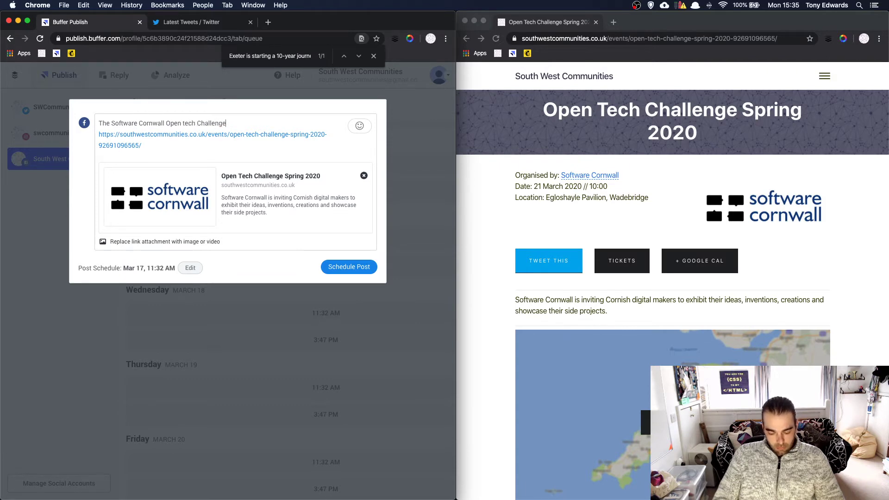
type(" is this weekedn")
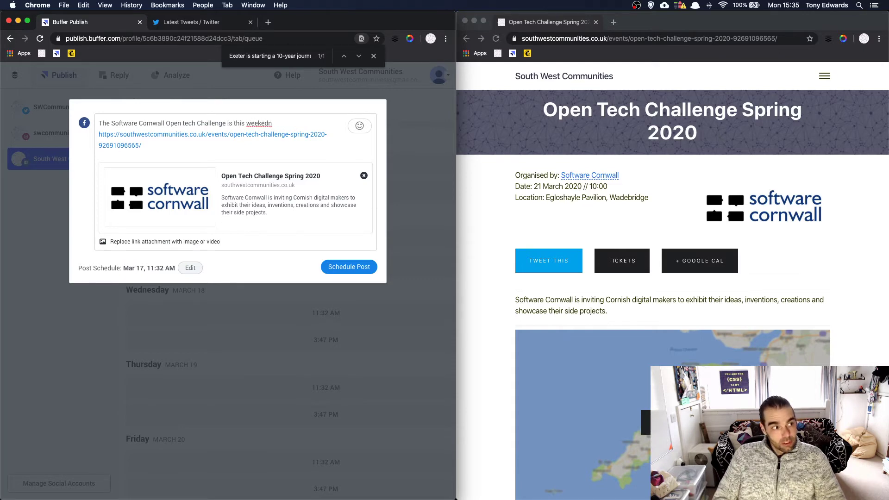
key("BackSpace")
key("BackSpace")
type("n")
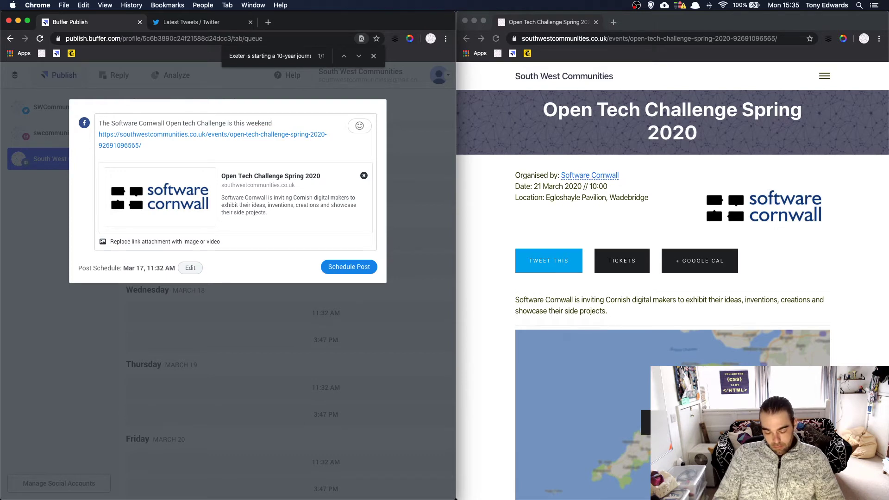
Step: Add a separate paragraph "Are you going to be exhibiting something exciting?" above the link and schedule the Facebook post
key("Return")
key("Return")
type("Are y")
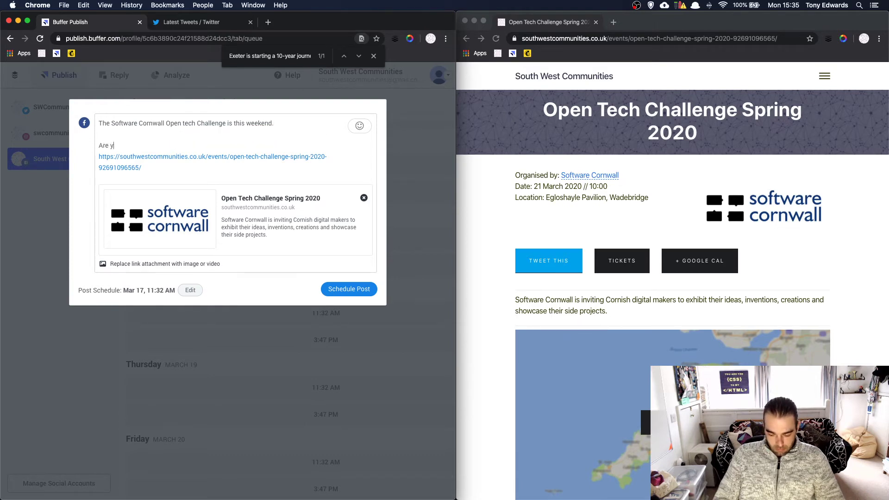
type("ou going to be exhibiting something excitin")
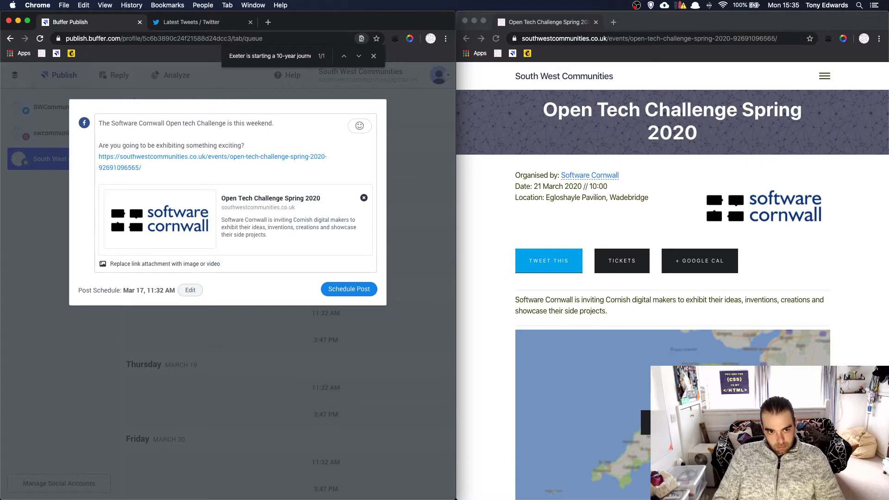
type("g?")
key("Return")
left_click(349, 300)
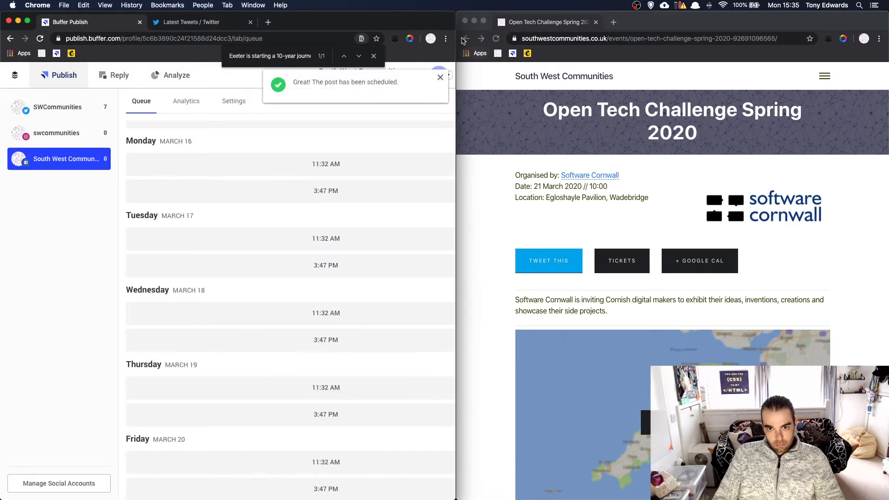
Step: Return to the events calendar and check the SQL South West event's details as a candidate to promote
left_click(465, 40)
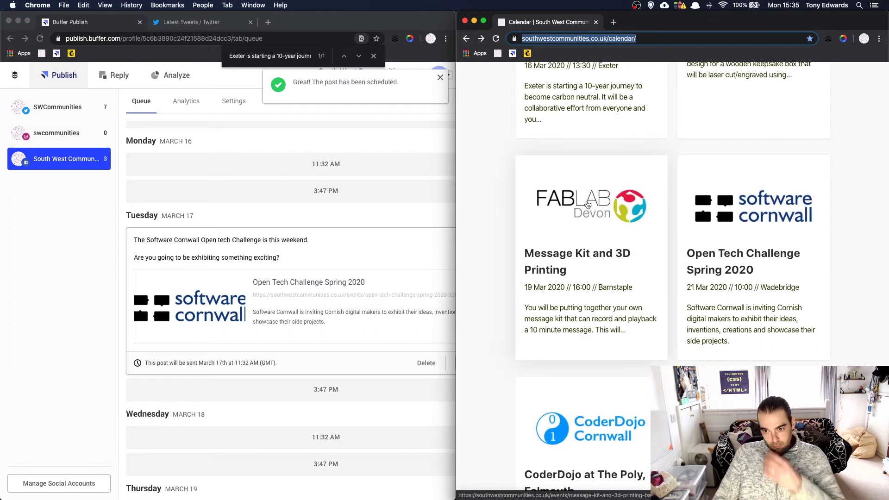
scroll(587, 206, "down", 1)
scroll(587, 206, "down", 3)
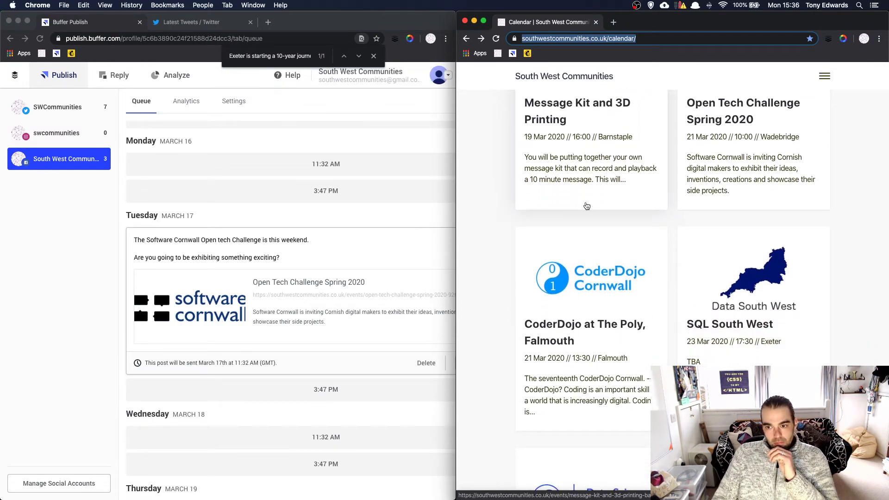
scroll(587, 206, "down", 2)
scroll(720, 260, "up", 1)
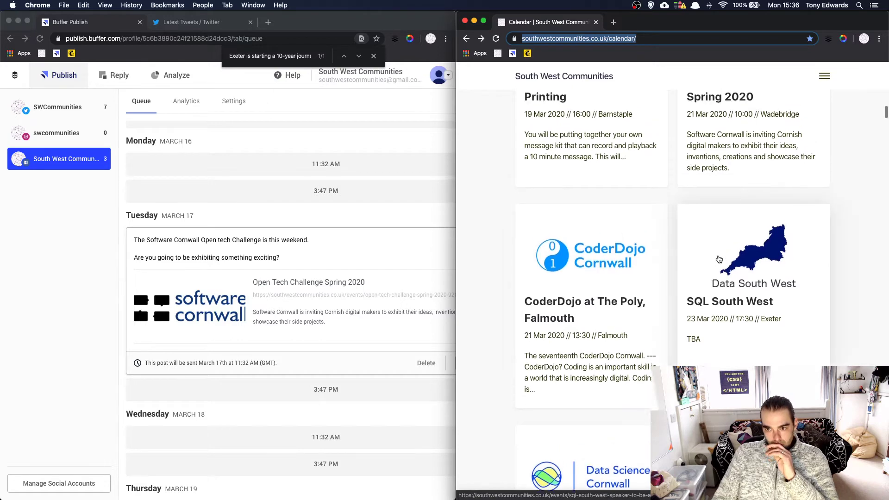
left_click(731, 313)
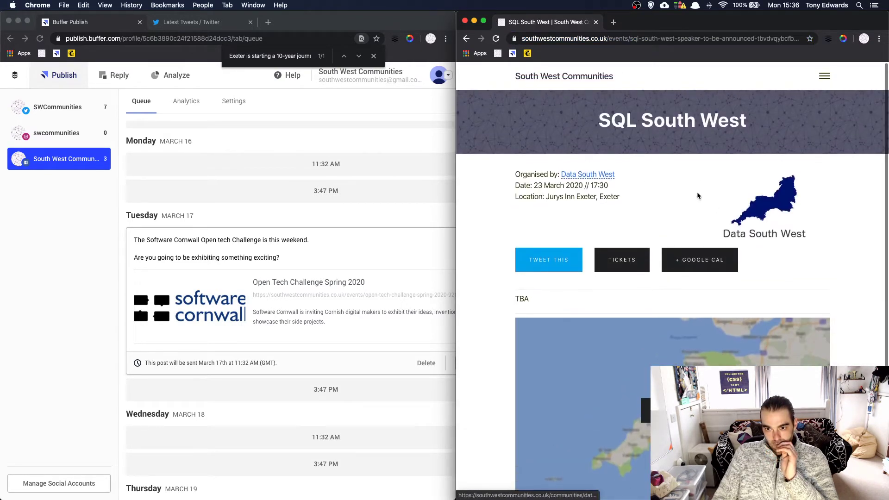
scroll(697, 196, "down", 1)
left_click(467, 38)
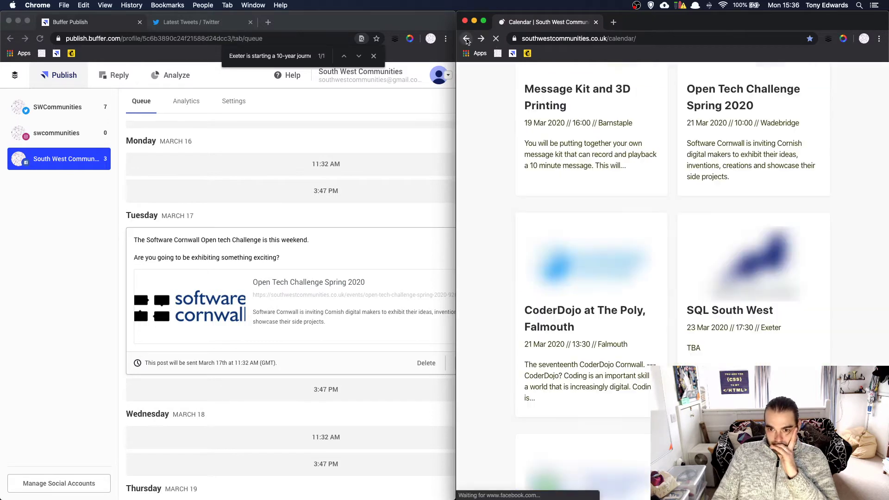
Step: Open the Data Science for Health and Wellbeing event from the calendar and copy its page address
scroll(654, 348, "down", 3)
left_click(548, 278)
key("super+l")
key("super+c")
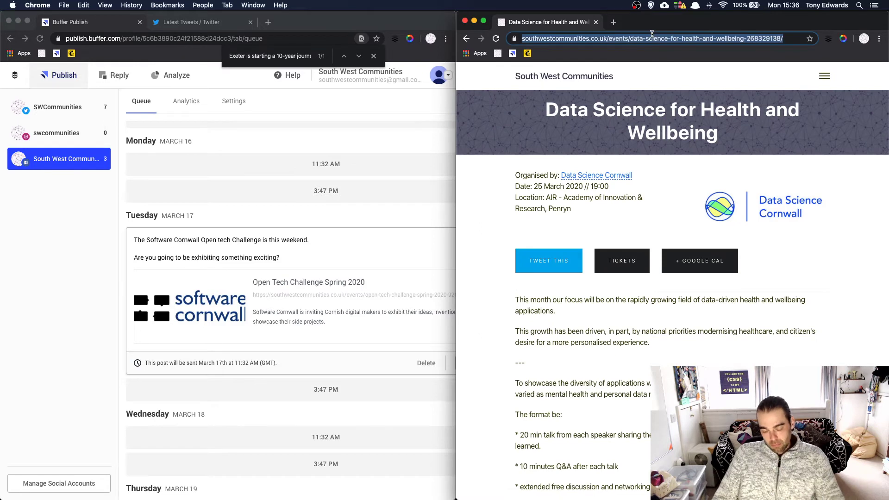
Step: Start a Facebook post for March 19, 11:32 AM with the Data Science for Health and Wellbeing link and two line breaks above it
scroll(213, 313, "down", 10)
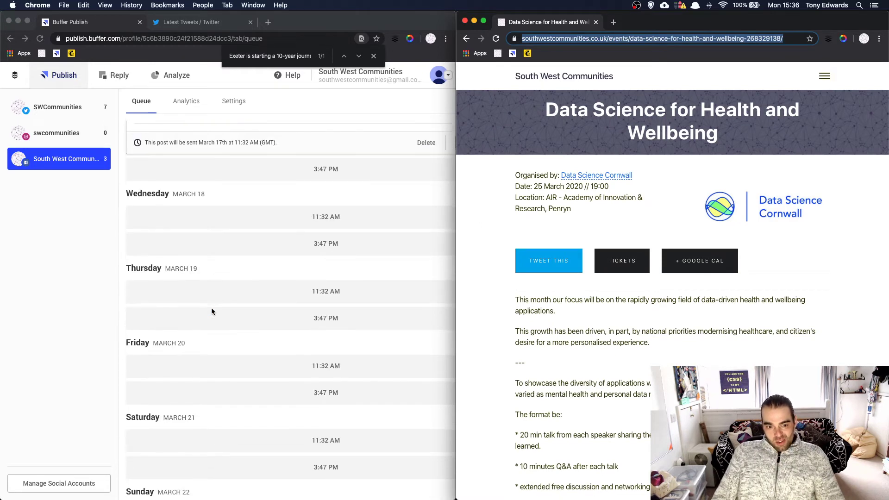
scroll(212, 311, "up", 5)
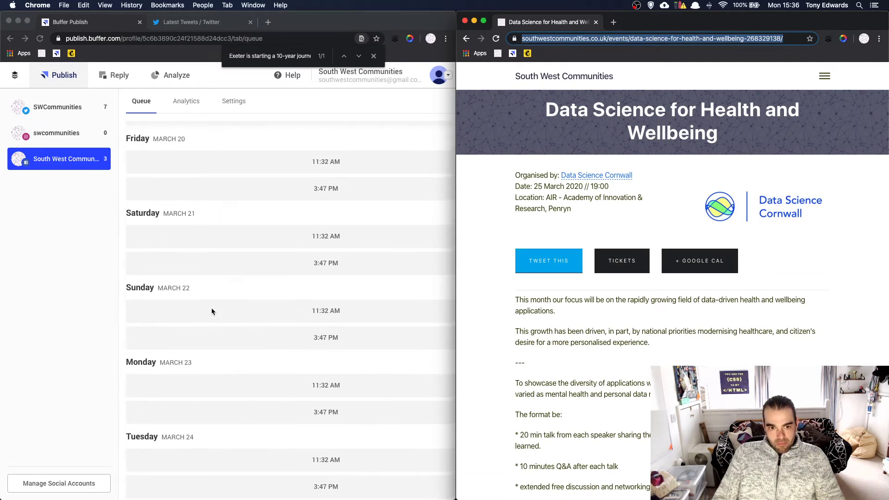
scroll(210, 309, "up", 3)
scroll(211, 310, "down", 2)
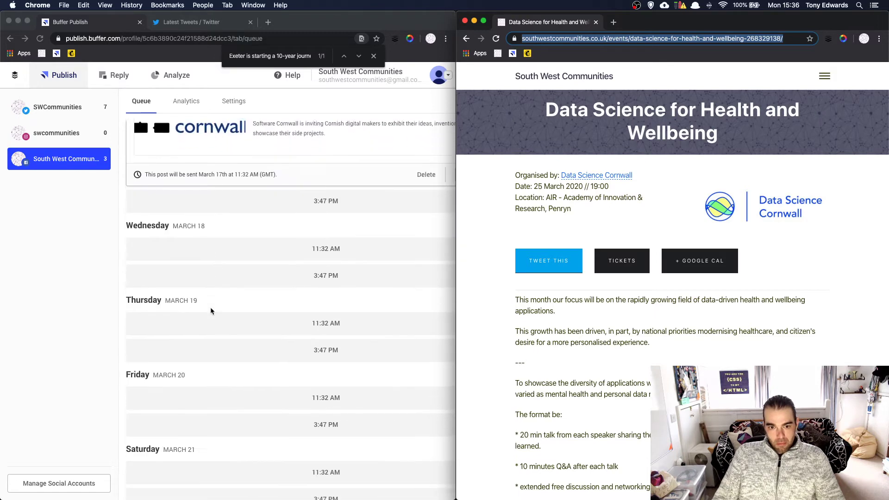
left_click(328, 311)
left_click(327, 312)
key("super+v")
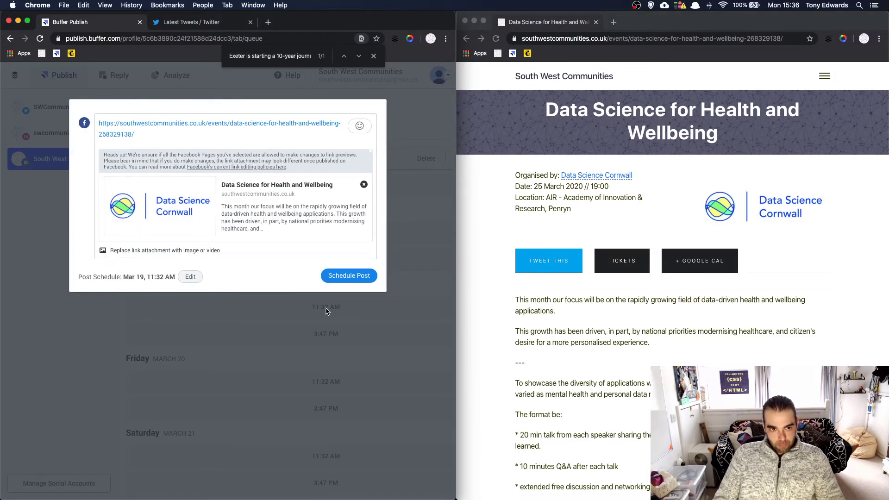
key("Return")
key("Return")
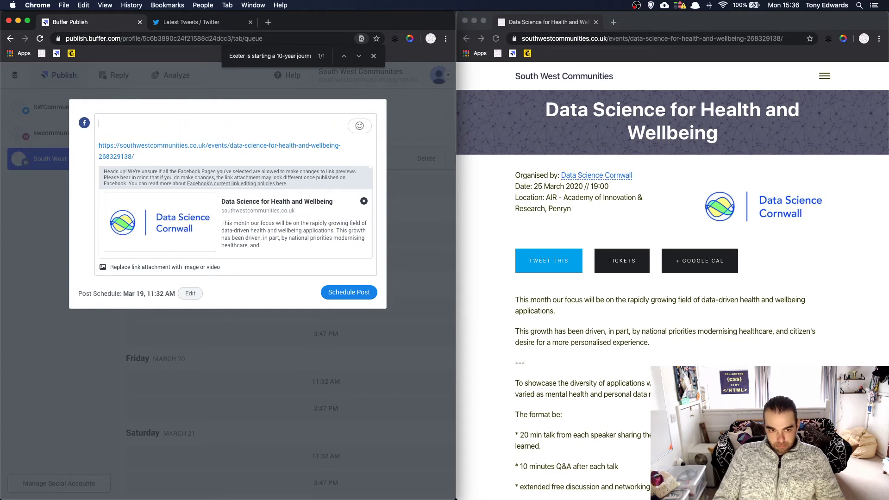
Step: Write "The Data Science Cornwall group are bouncing into action next week on the 25th." as the post's opening line
type("The Data Science ")
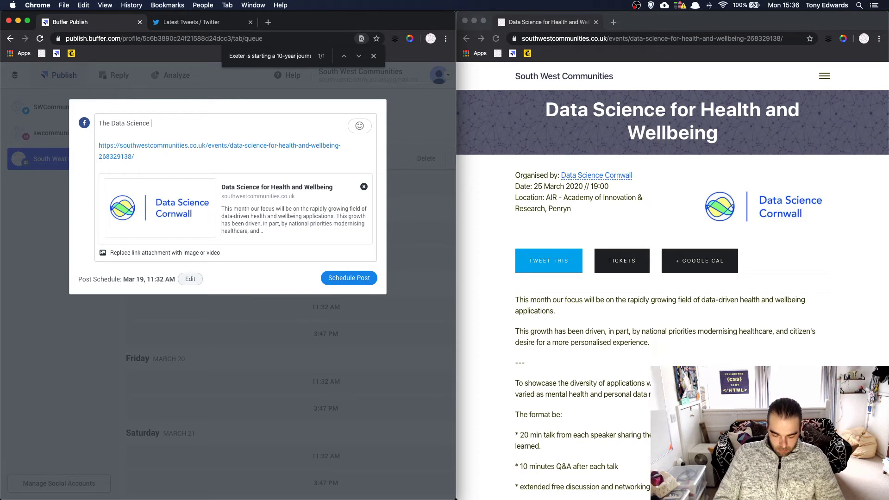
type("Cornwall gro")
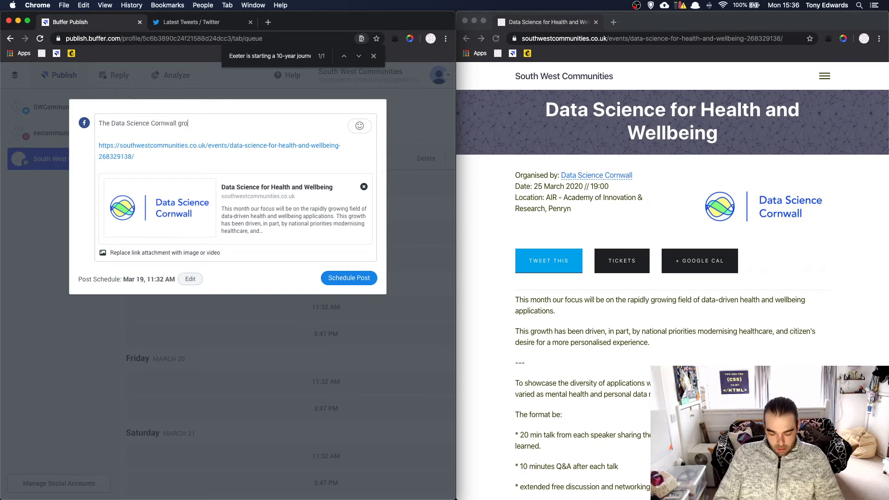
type("up are bouncing back")
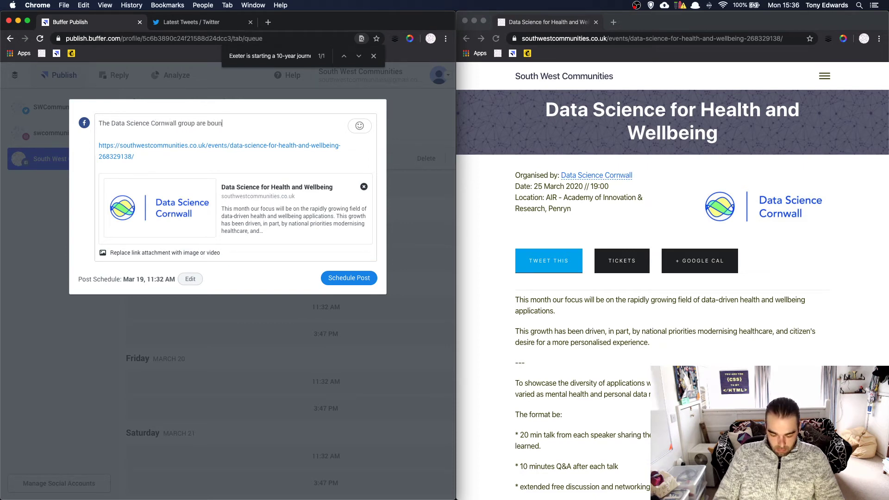
key("BackSpace")
key("BackSpace")
key("BackSpace")
key("BackSpace")
type("into a")
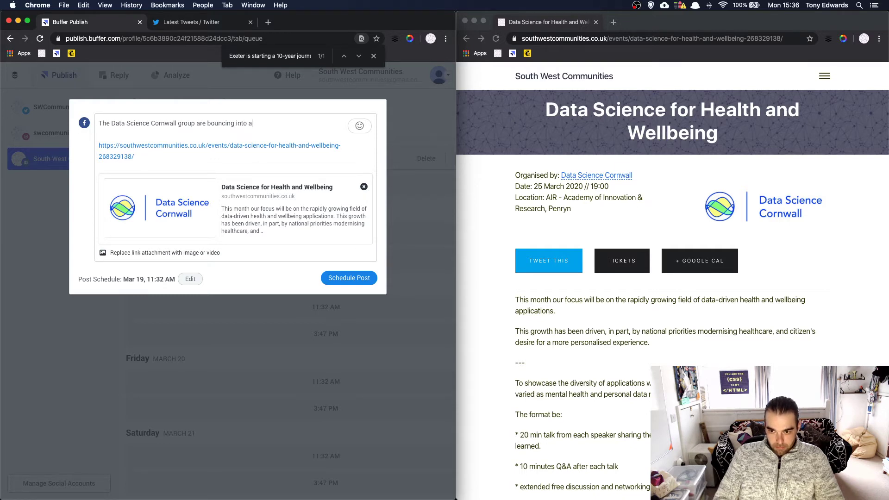
type("ction")
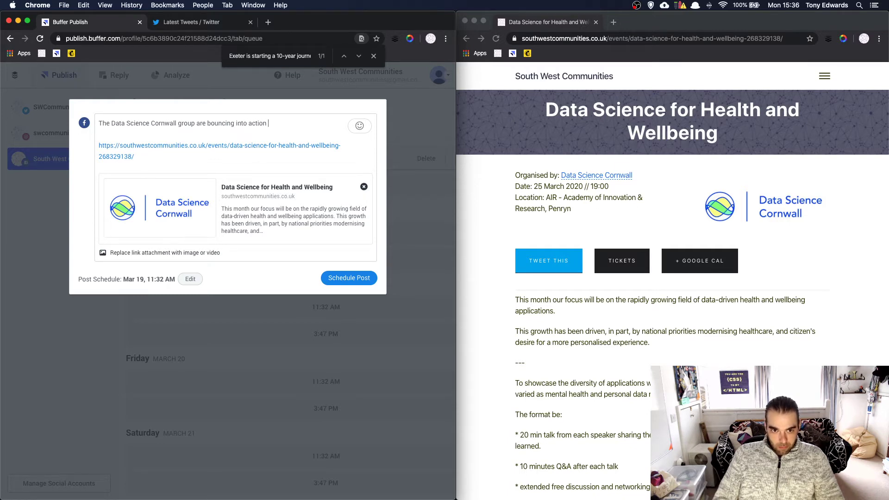
type(" next week on the 25th.")
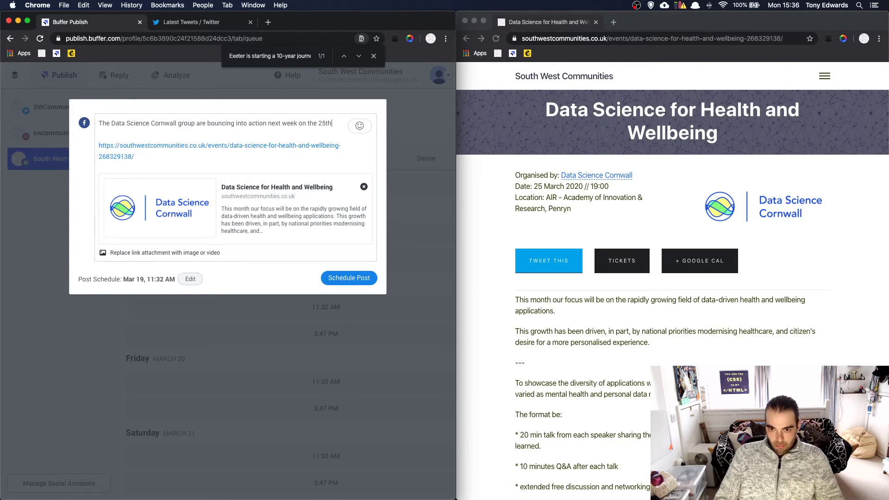
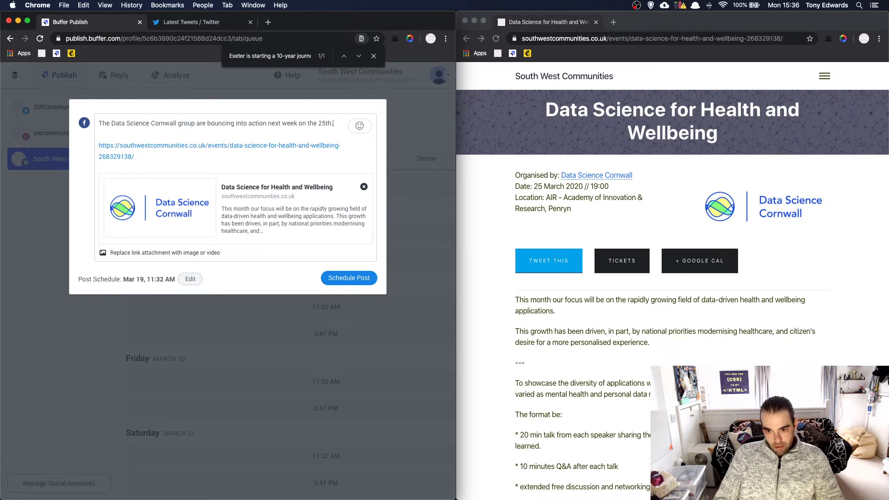
type(".")
Step: Copy "rapidly growing field of data-driven health and wellbeing applications" from the event description into a new paragraph of the post
key("Return")
key("Return")
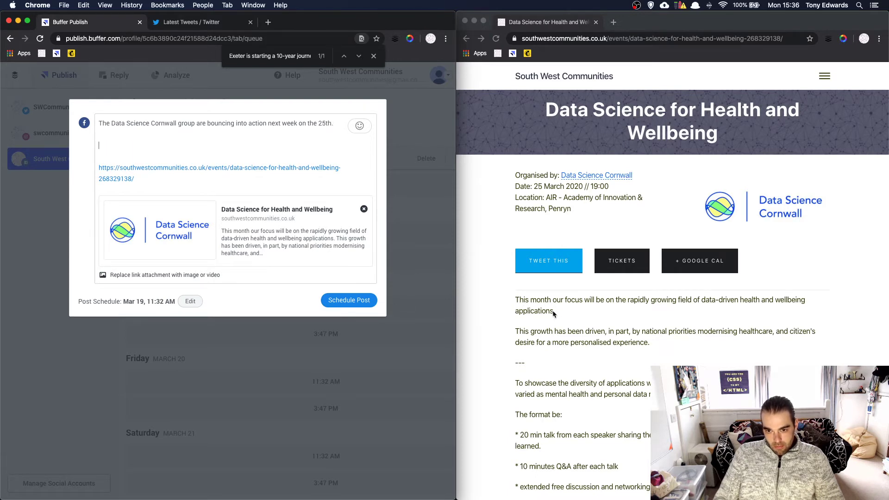
double_click(630, 299)
left_click_drag(628, 299, 554, 311)
key("super+c")
left_click(246, 154)
key("super+v")
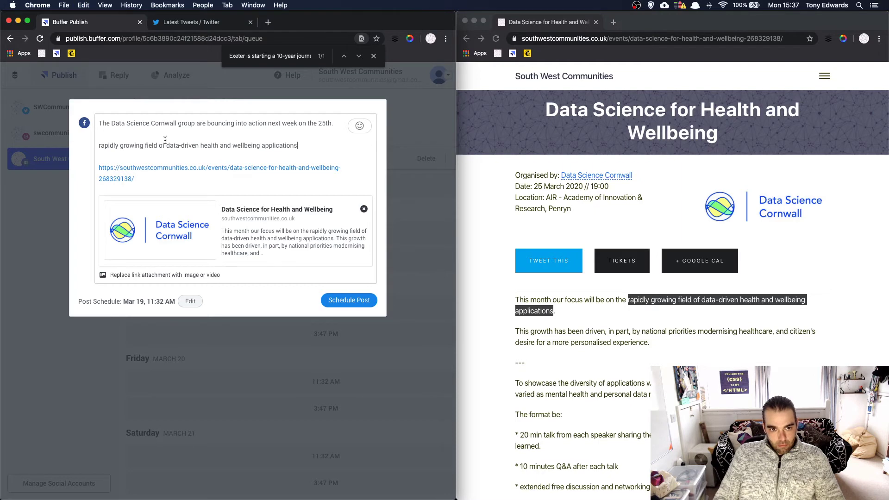
Step: Begin the pasted phrase with "With a focus on the" and continue after it with ", this is a meetup you'll"
left_click(99, 145)
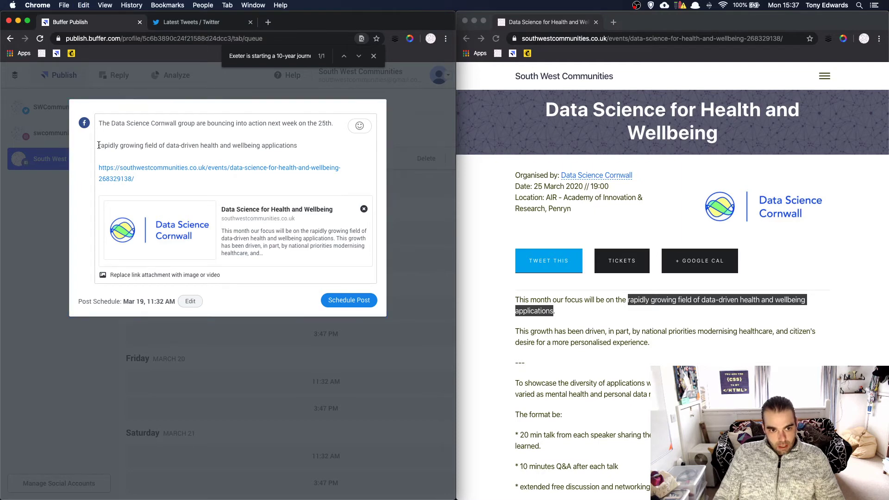
type("With a focus on the")
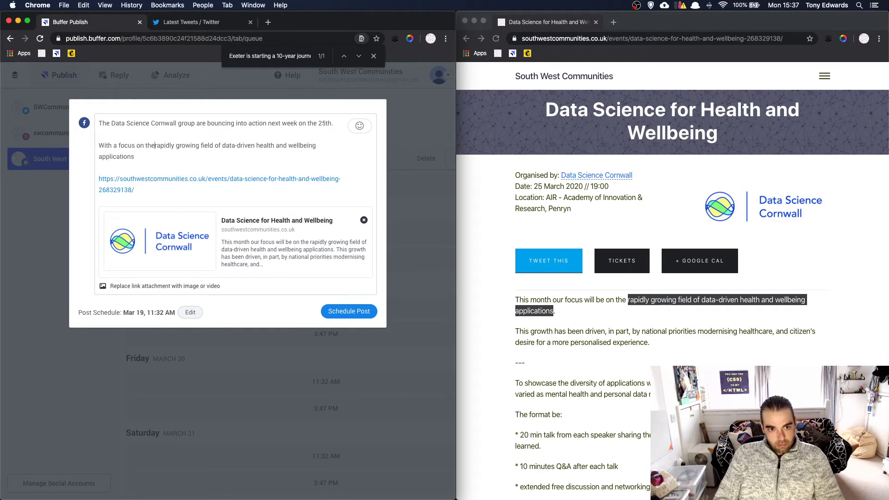
type("  this is ")
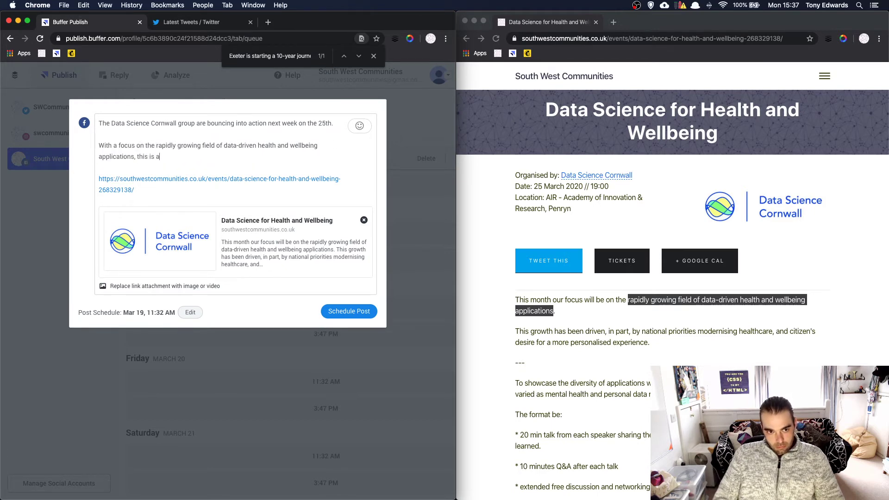
type("an")
key("BackSpace")
type("meetup y")
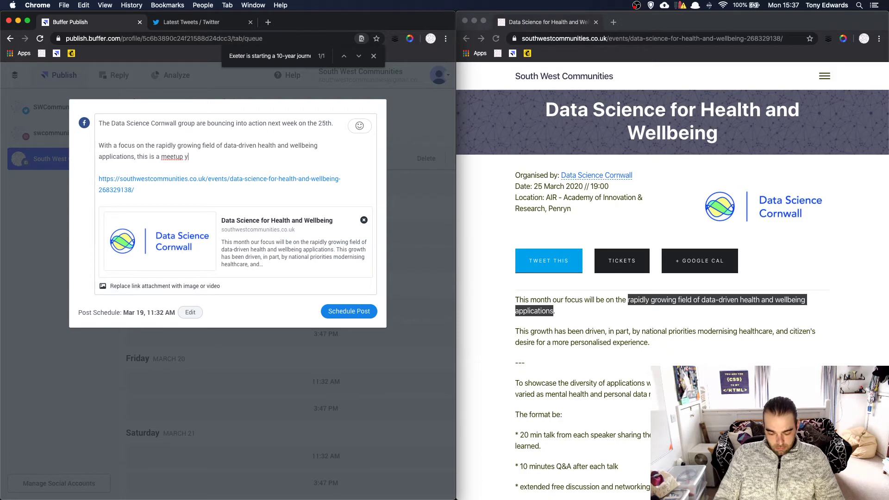
Step: Finish the second paragraph with "want to head to the", a mention of Falmouth University's page, and "campus for."
type("want to head to the @fal")
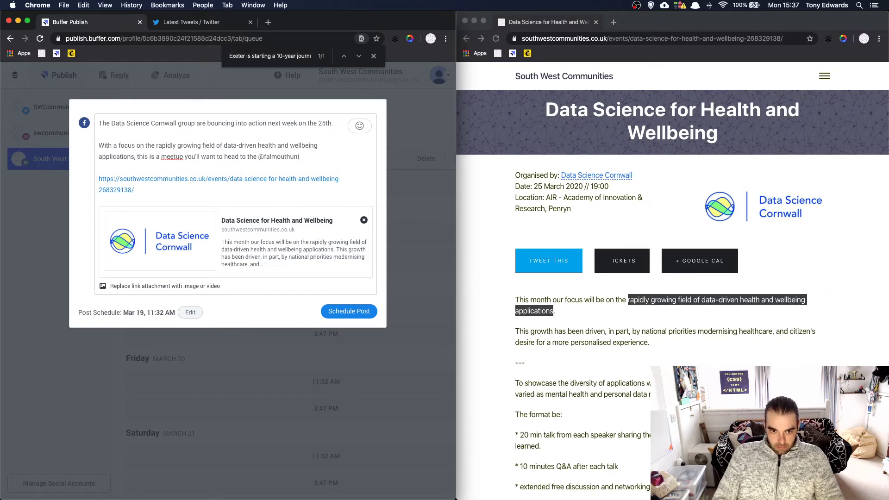
type("mouthuni")
key("Return")
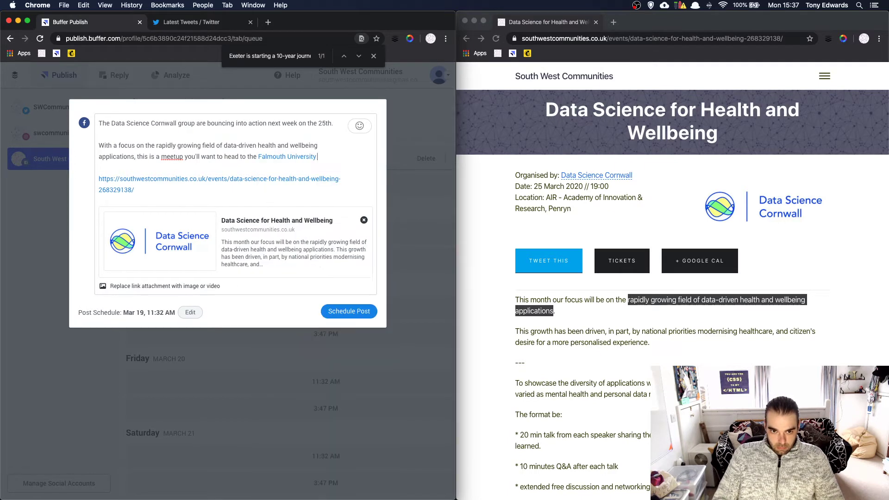
type("campus")
key("Return")
type("for")
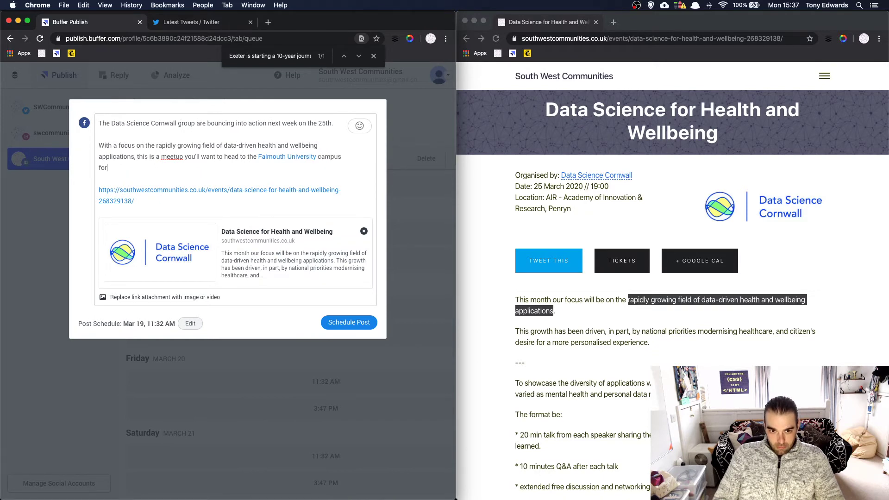
type(".")
Step: Add the paragraph "Door open at 7pm." above the event link in the Facebook post
key("Return")
key("Return")
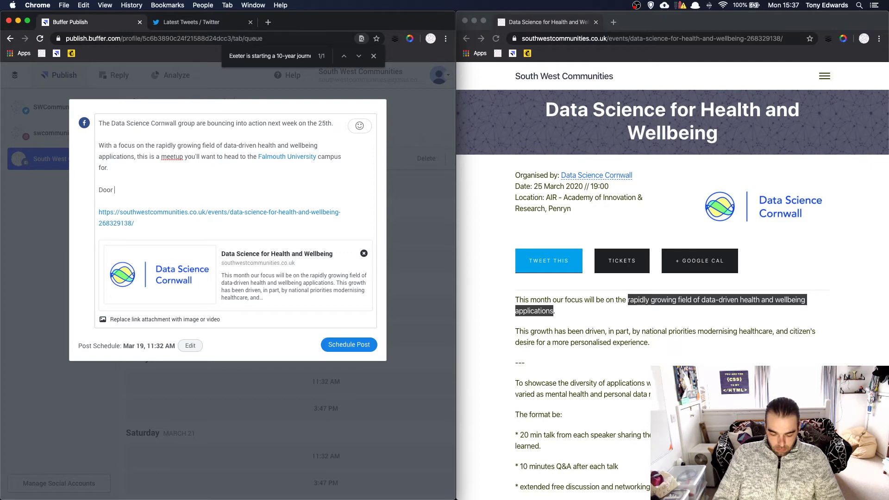
type("Door open at 7pm.")
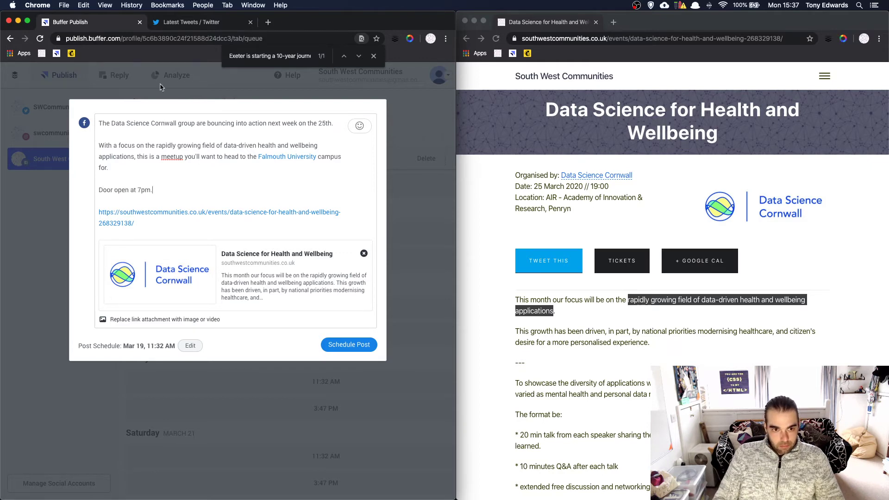
Step: Copy the complete post text including the link, and schedule the Facebook post
left_click_drag(164, 227, 98, 123)
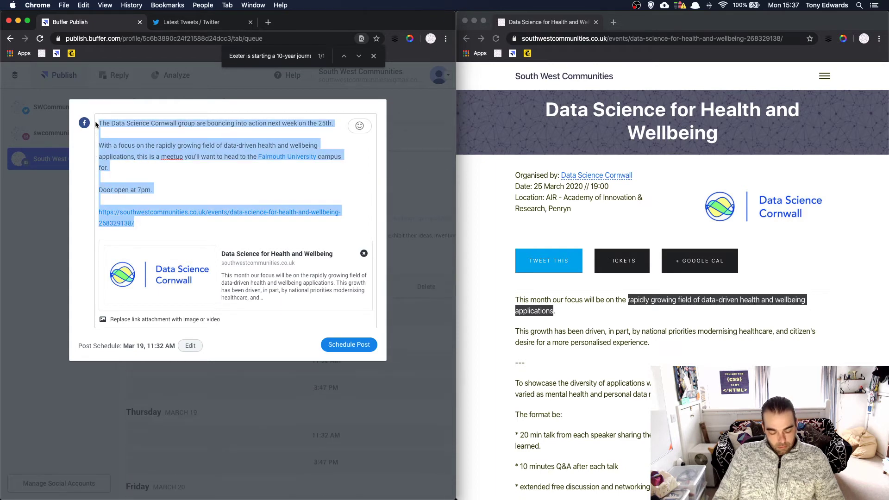
left_click(347, 345)
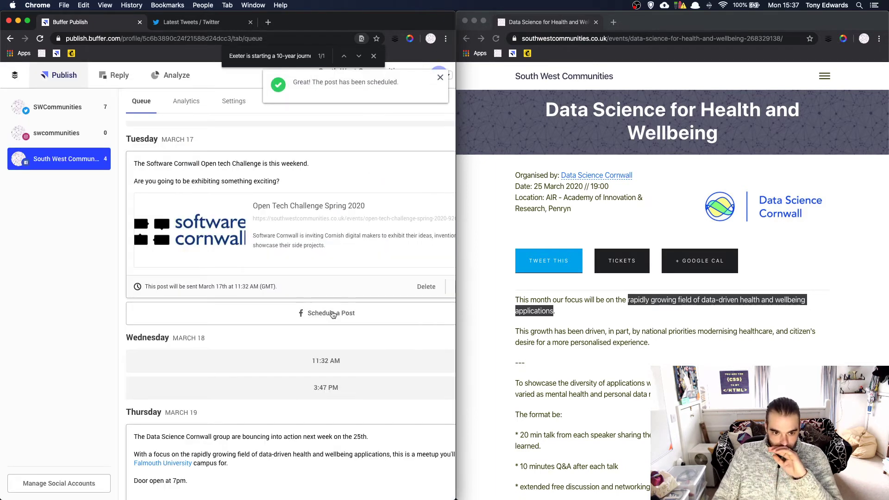
scroll(332, 315, "down", 2)
Step: Start a tweet for March 19, 10:53 AM in the SWCommunities queue and paste the copied Data Science Cornwall text
left_click(58, 107)
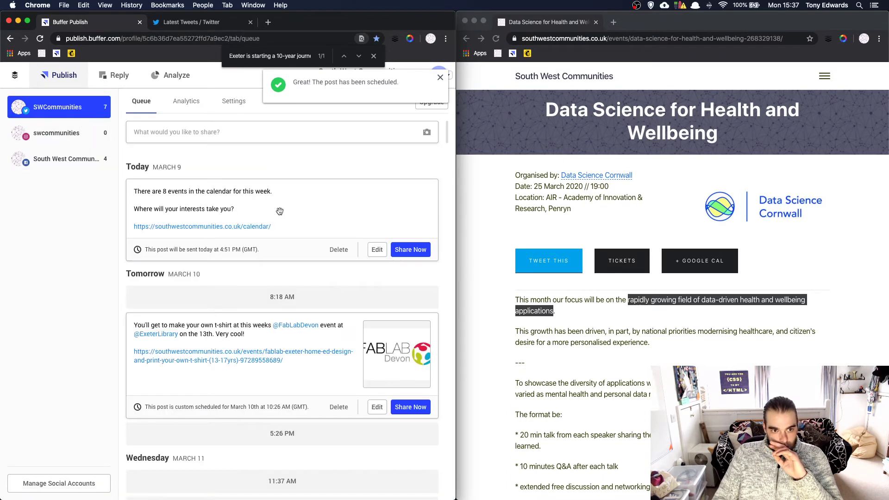
scroll(311, 234, "down", 20)
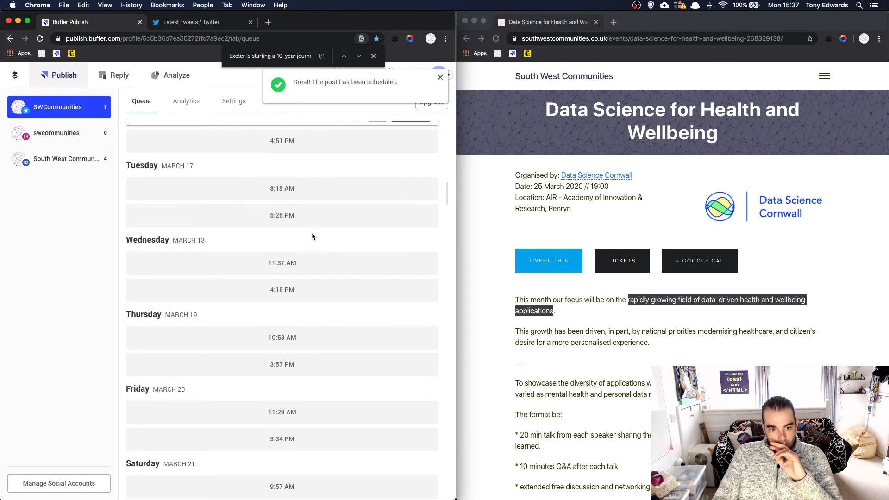
scroll(312, 235, "down", 4)
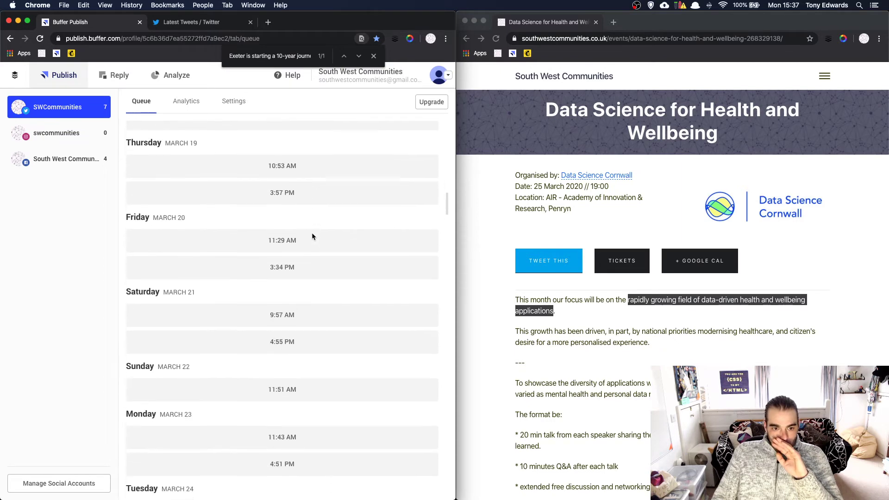
scroll(312, 236, "down", 4)
scroll(311, 236, "up", 4)
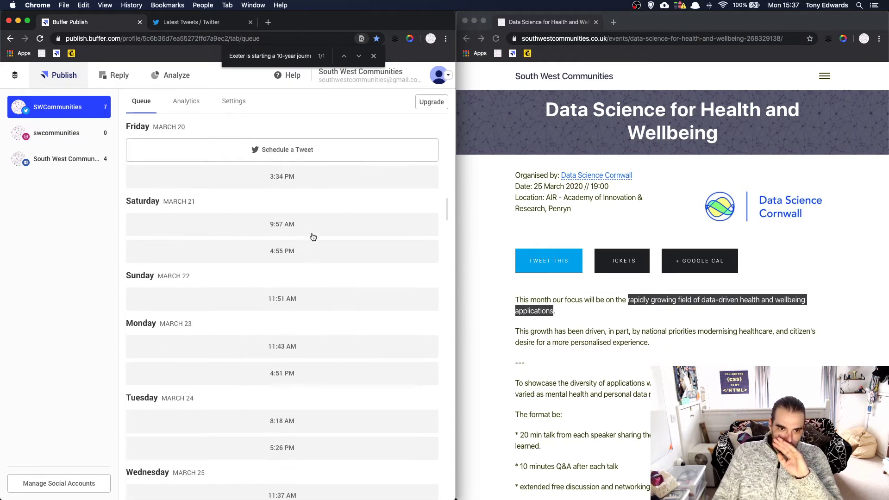
scroll(286, 198, "up", 1)
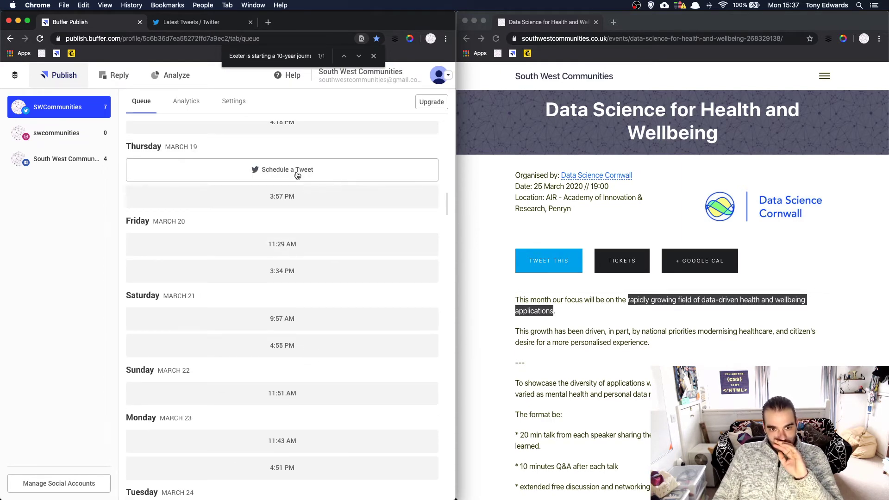
left_click(286, 196)
type("The Data Science Cornwall group are bouncing into action next week on the 25th.  With a focus on the rapidly growing field of data-driven health and wellbeing applications, this is a meetup you'll want to head to the Falmouth University campus for.  Door open at 7pm.  https://southwestcommunities.co.uk/events/data-science-for-health-and-wellbeing-268329138/")
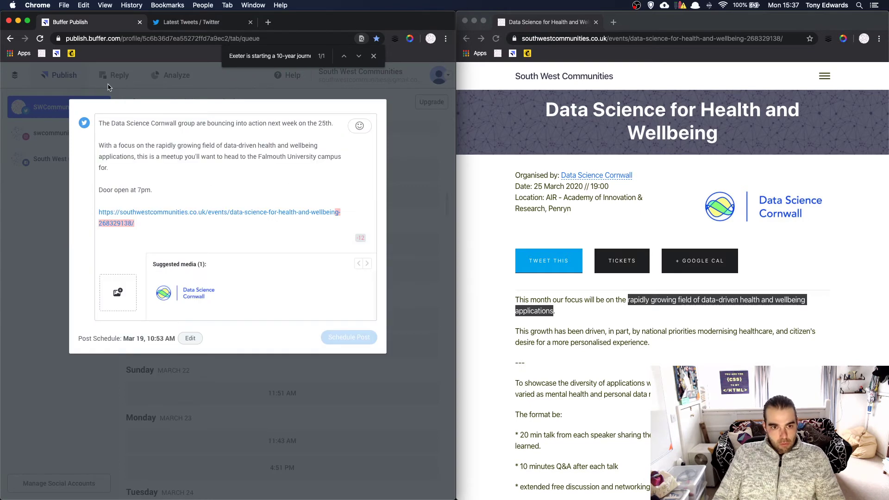
Step: Turn the group's name in the tweet's opening line into the hashtag #DataScienceCornwall
left_click(111, 123)
type("#")
left_click(132, 124)
key("BackSpace")
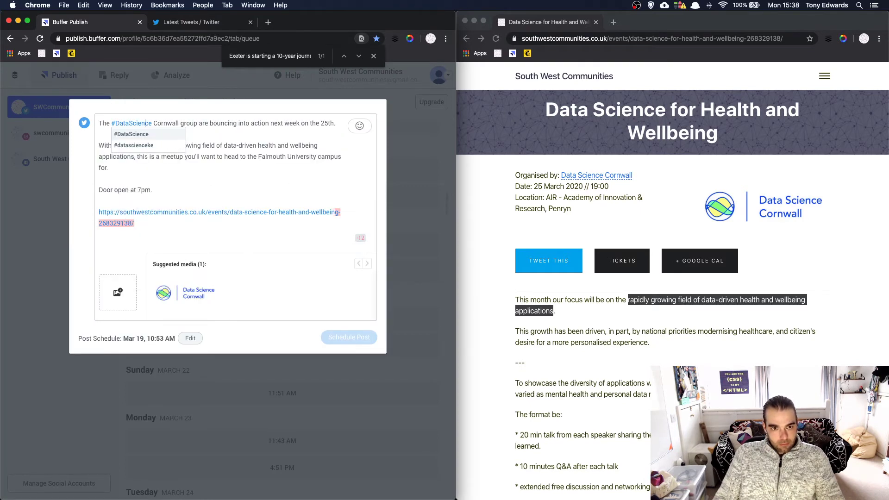
key("Delete")
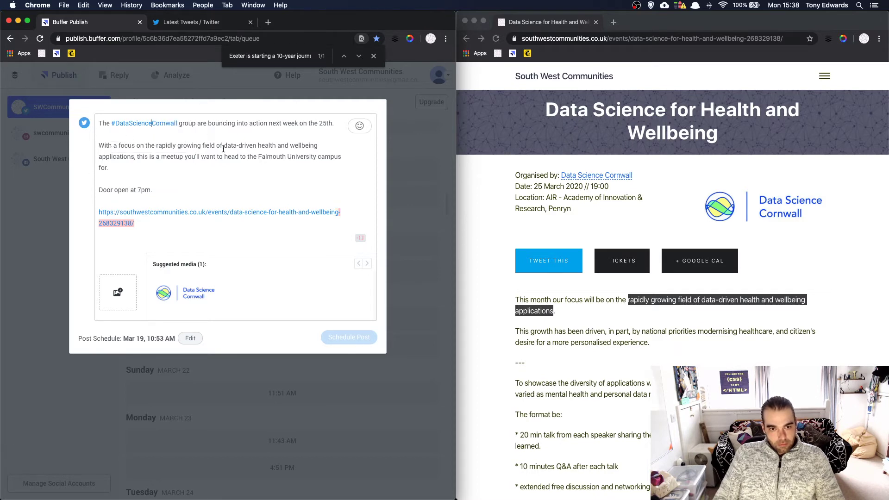
Step: Turn "health and wellbeing" in the second paragraph into the hashtag #HealthAndWellbeing
left_click(259, 145)
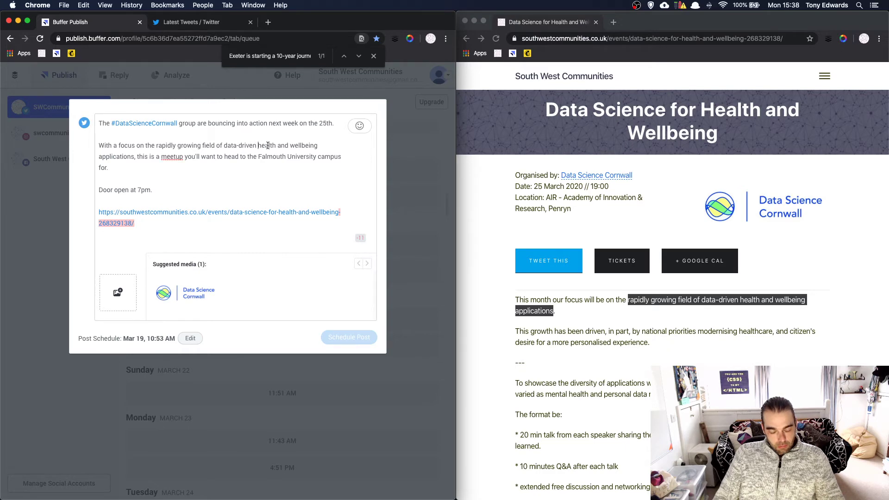
type("#")
key("Delete")
type("H")
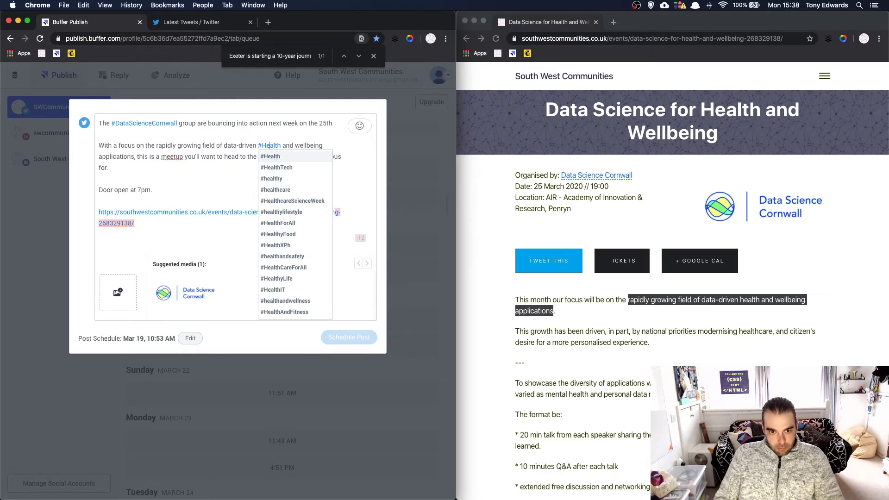
key("Right")
key("Right")
key("Delete")
key("Delete")
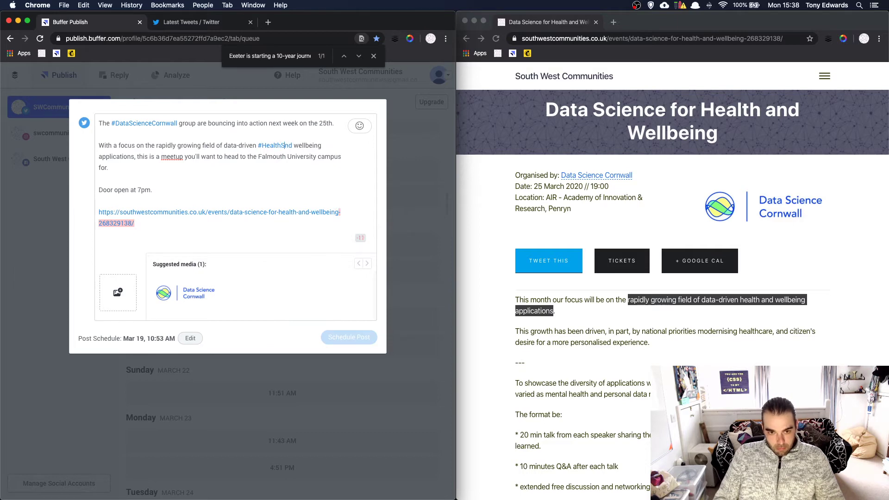
type("A")
key("Right")
key("Right")
key("Delete")
key("Delete")
type("W")
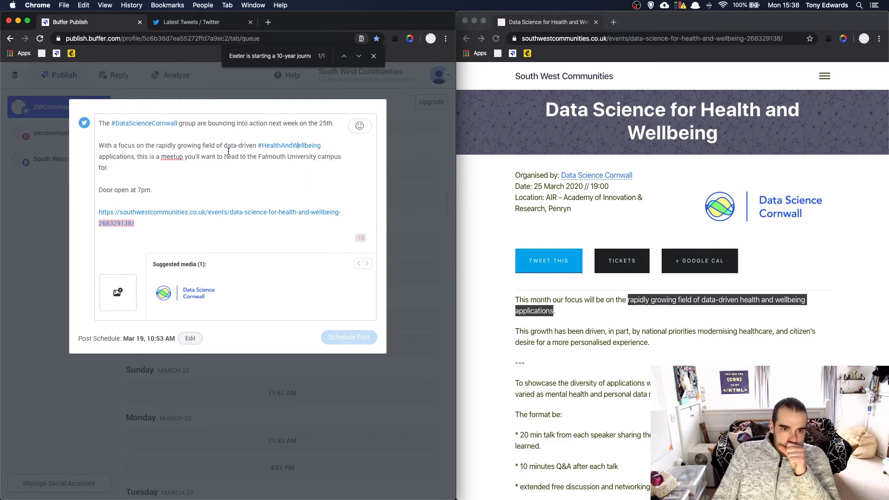
Step: Shorten the tweet by replacing "the Falmouth University campus" with "Penryn"
mouse_move(131, 156)
left_mouse_down()
mouse_move(97, 159)
mouse_move(137, 160)
left_mouse_up()
left_click(133, 158)
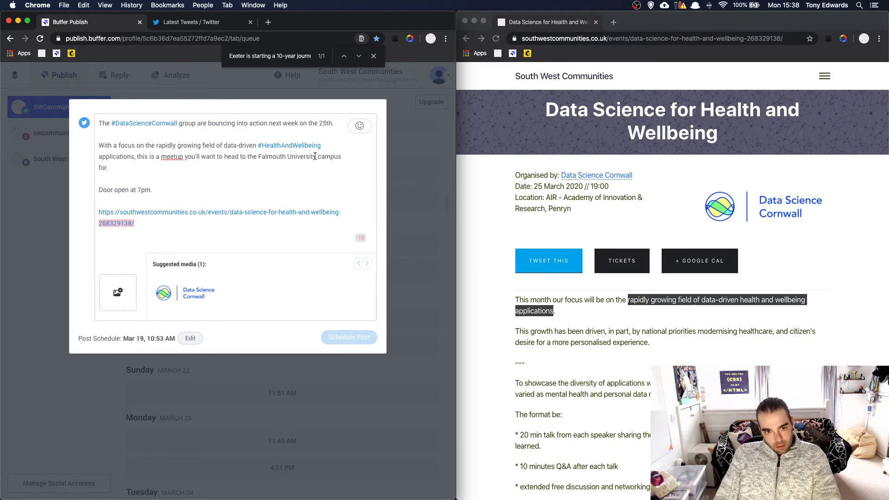
left_click_drag(342, 157, 248, 158)
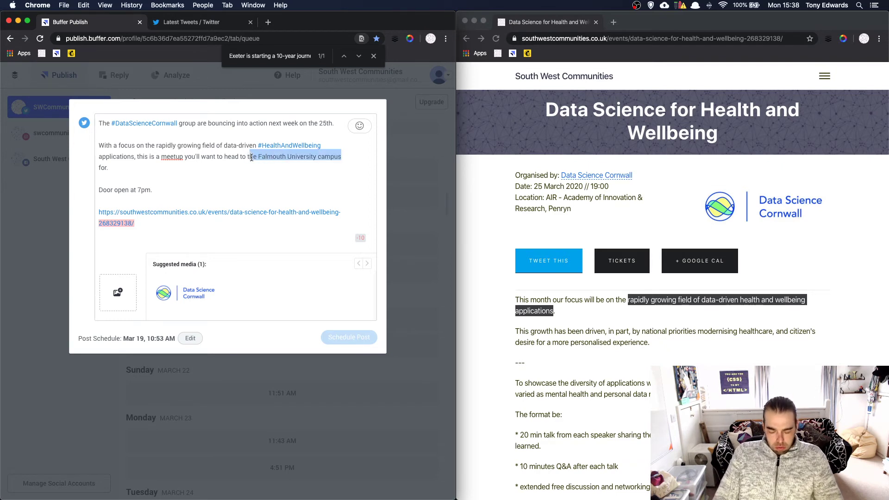
type("Penryn")
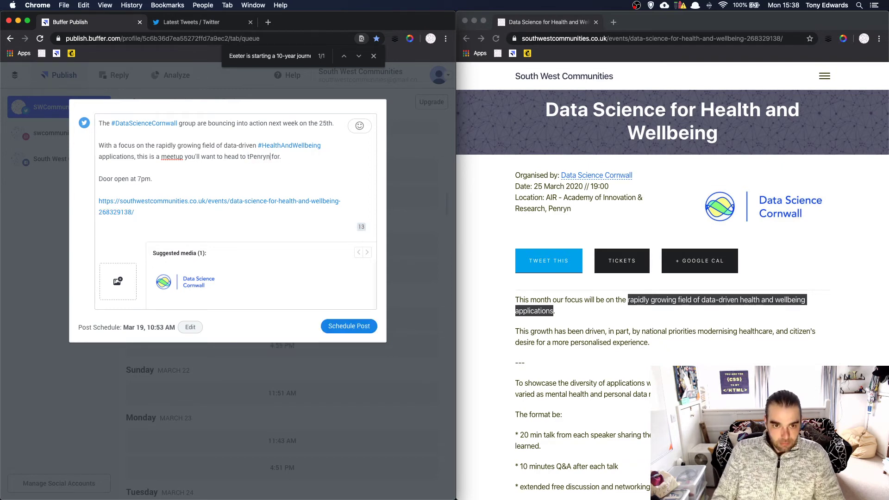
left_click(250, 156)
key("BackSpace")
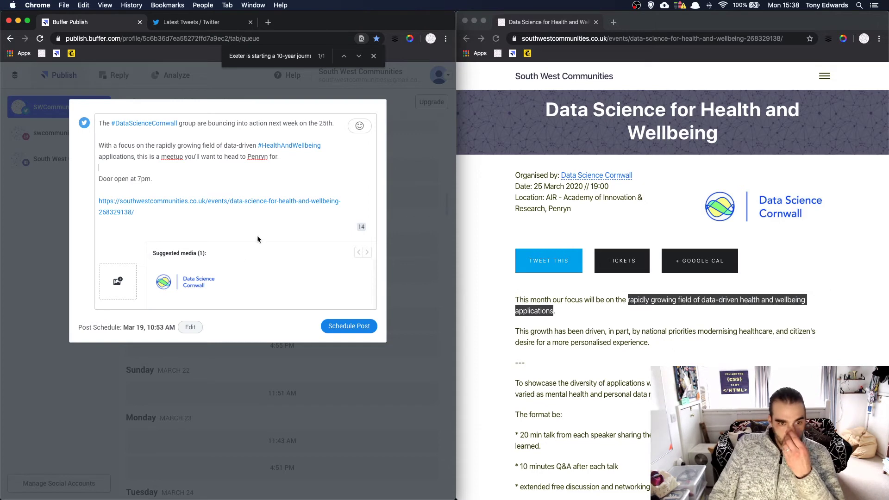
Step: Attach the suggested Data Science Cornwall logo to the tweet and schedule it, reloading the queue at the end
left_click(186, 282)
left_click(358, 283)
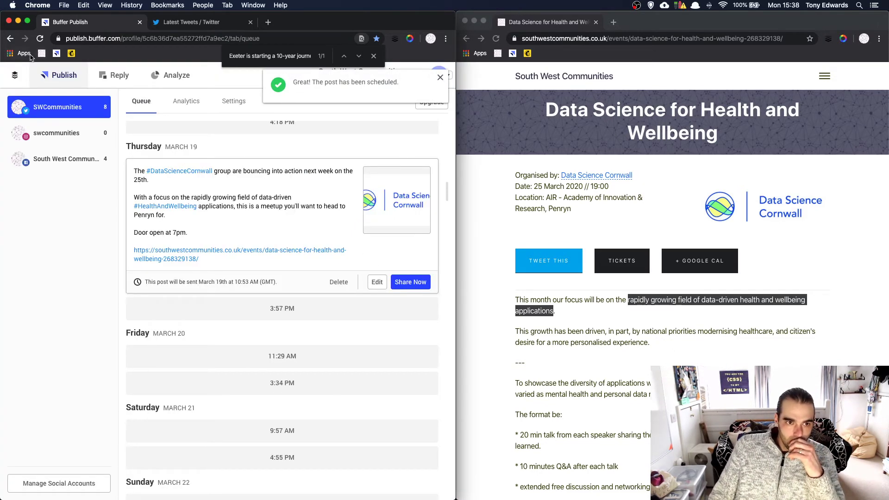
left_click(40, 38)
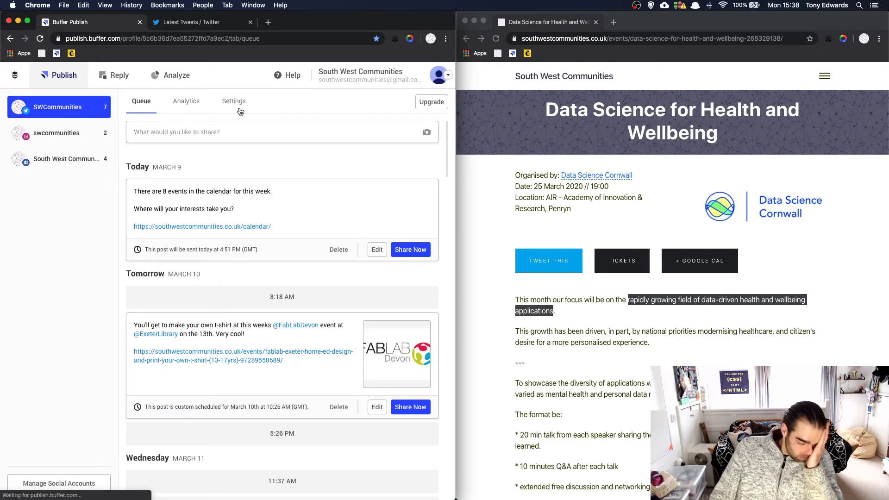
Step: Go back from the event page to the calendar and open the site's Communities page
left_click(466, 38)
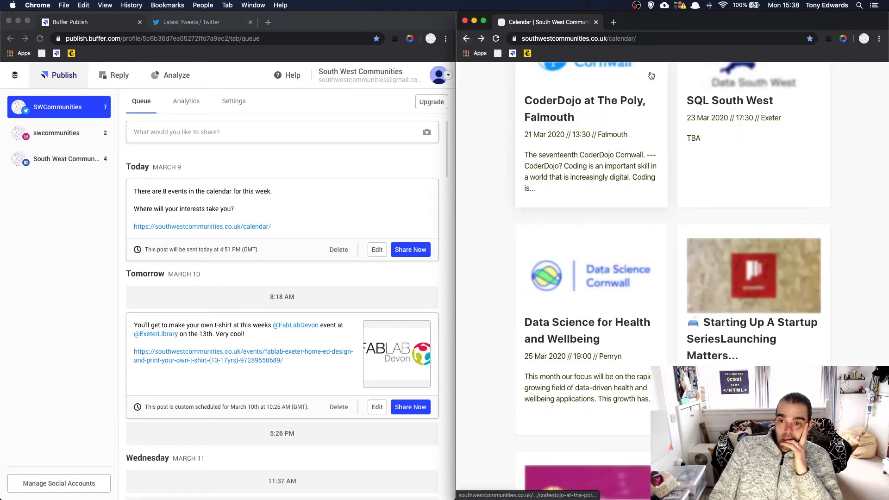
scroll(701, 163, "up", 5)
scroll(701, 163, "up", 10)
left_click(825, 76)
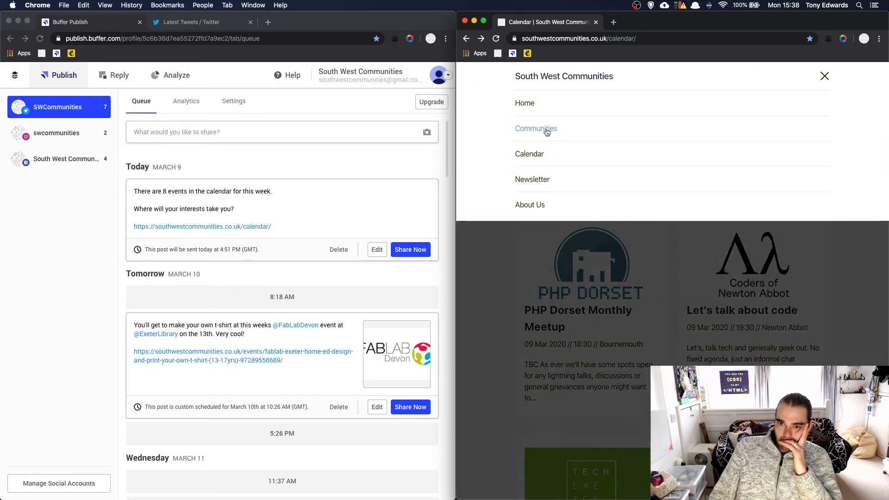
left_click(539, 154)
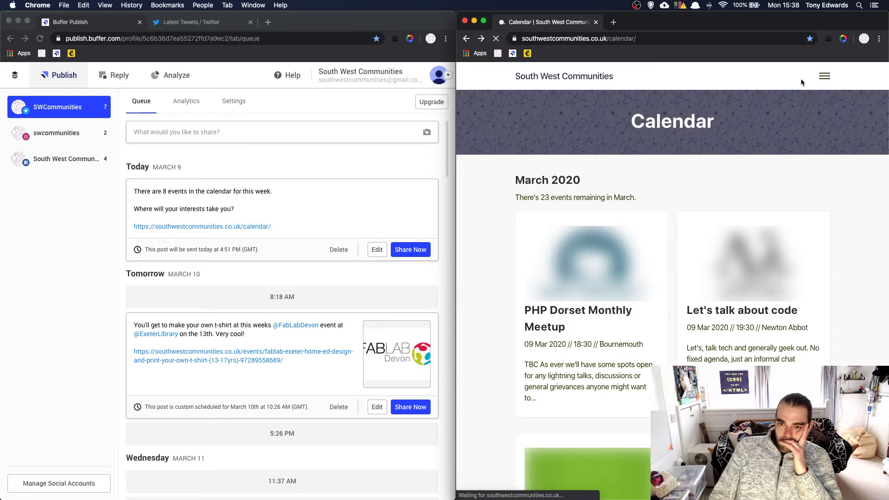
left_click(823, 77)
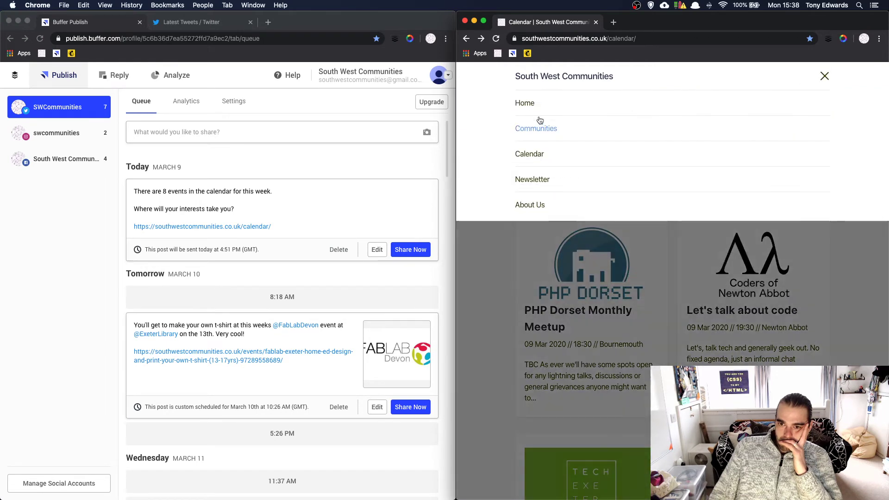
left_click(521, 128)
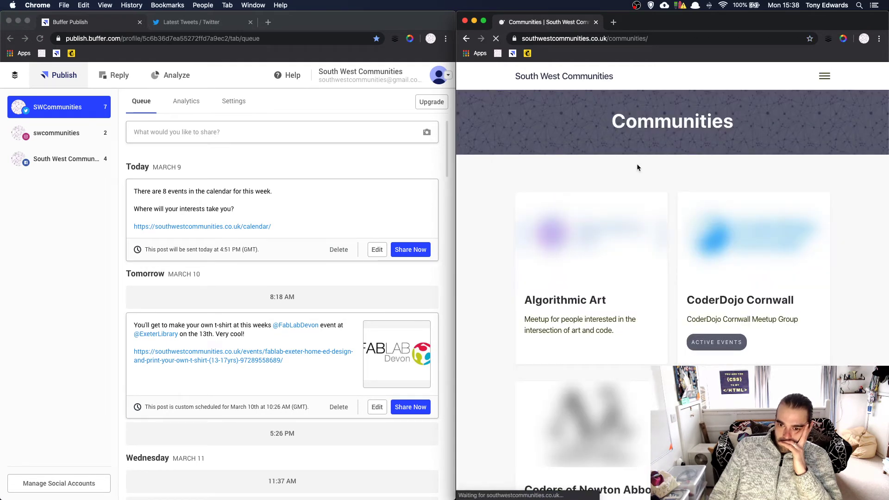
Step: Open the Digital Plymouth community page and select its description paragraph
scroll(639, 166, "down", 10)
scroll(639, 165, "down", 10)
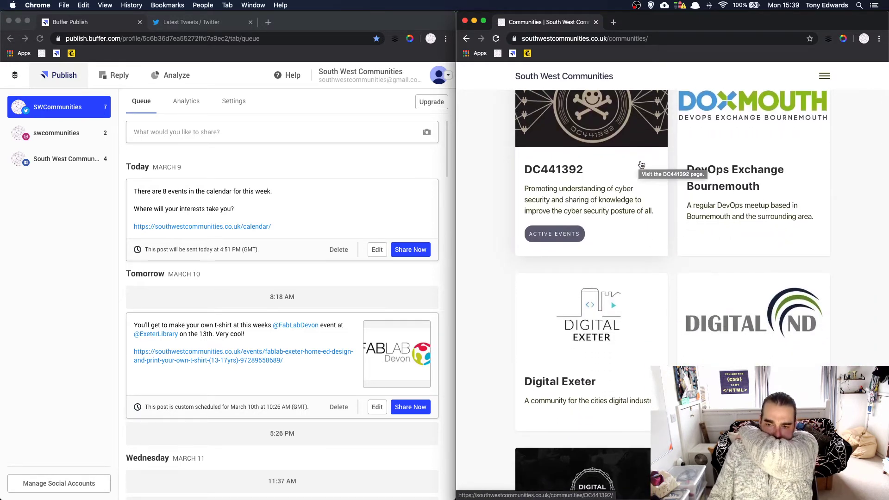
scroll(641, 164, "down", 10)
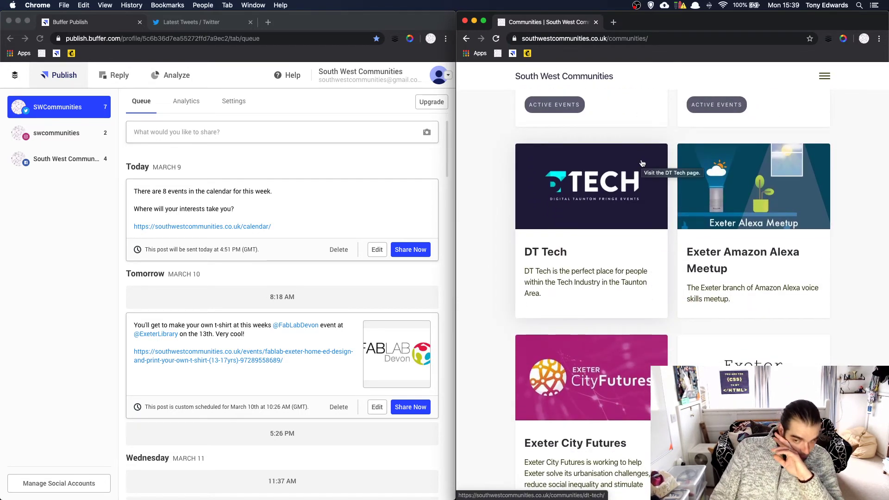
scroll(590, 132, "up", 4)
left_click(586, 155)
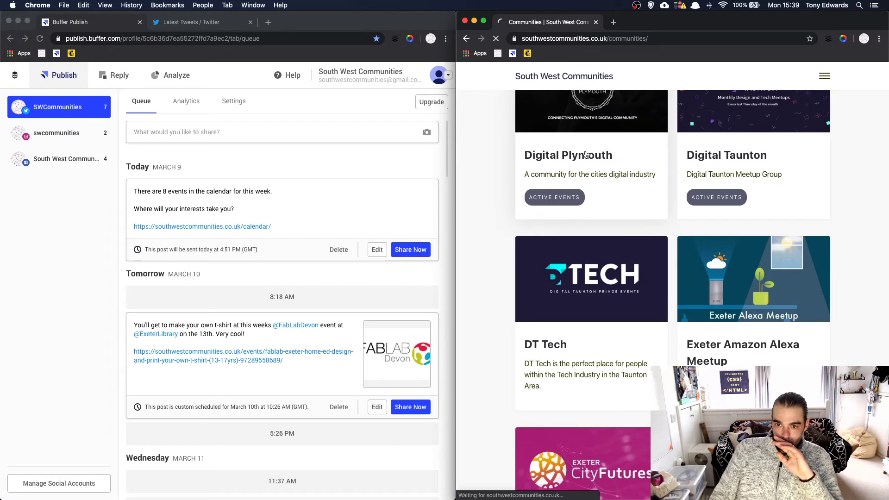
left_click_drag(563, 186, 519, 150)
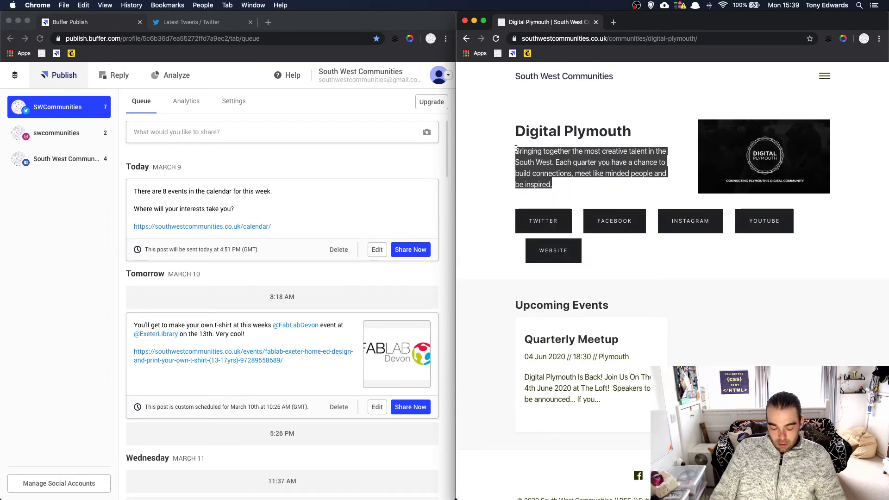
scroll(254, 250, "up", 1)
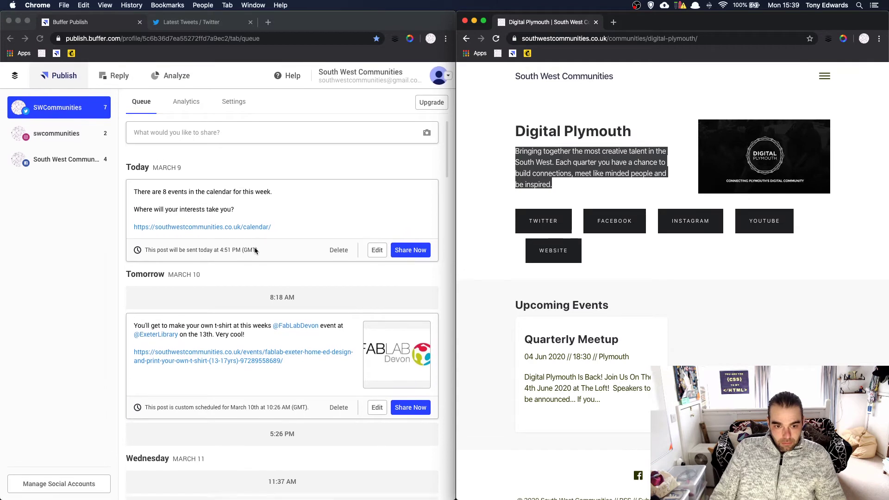
Step: Start a tweet in the Wednesday March 11, 11:37 AM slot with the heading "COMMUNITY HIGHLIGHT"
scroll(266, 241, "down", 5)
scroll(267, 240, "up", 4)
scroll(267, 240, "down", 5)
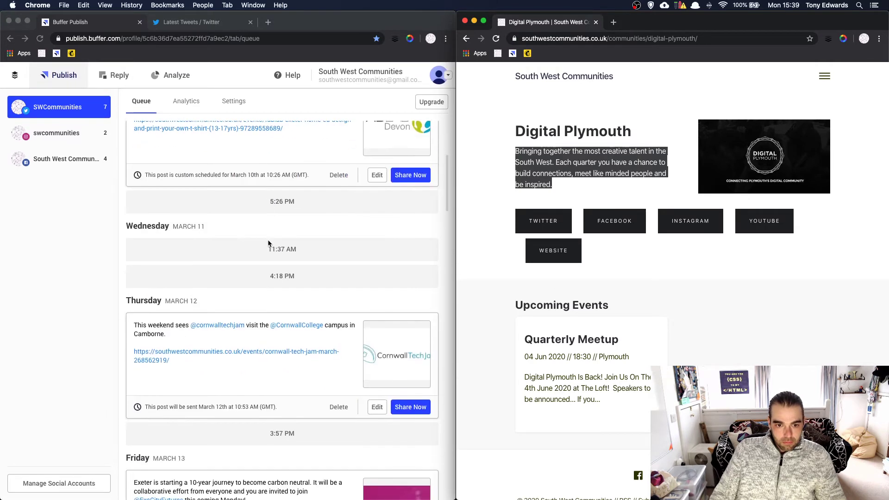
left_click(308, 252)
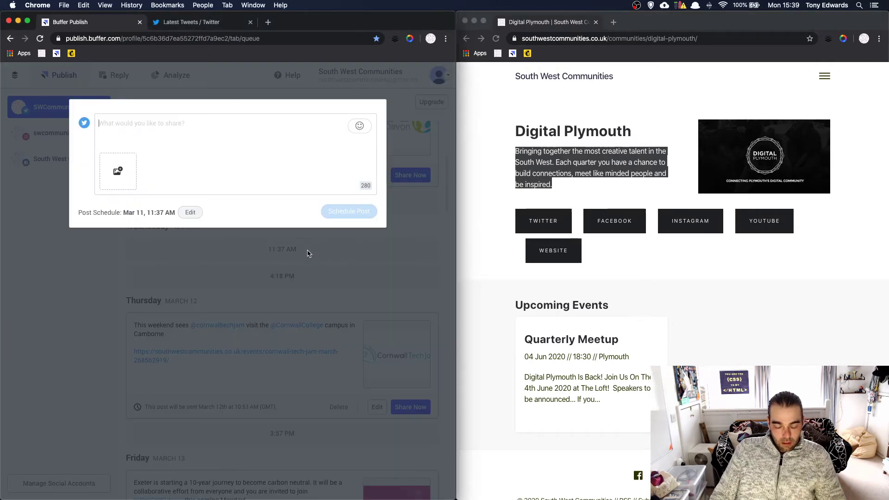
type("COMM")
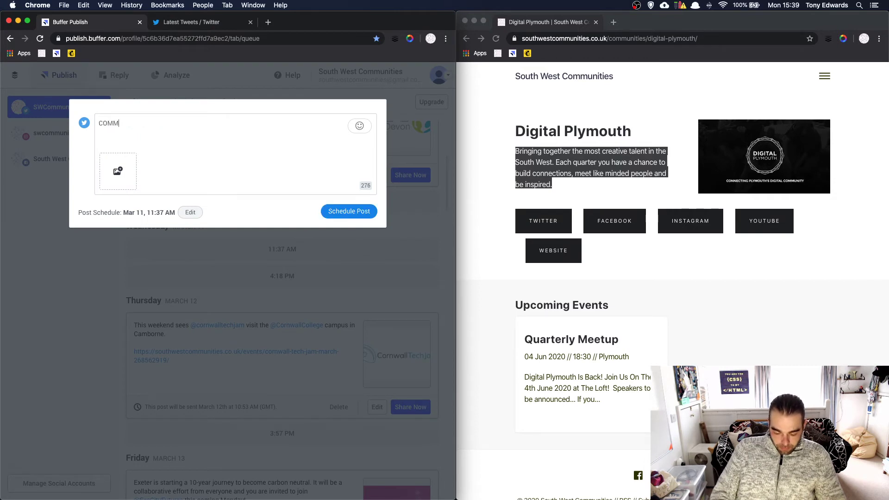
type("UNITY HIGHLI")
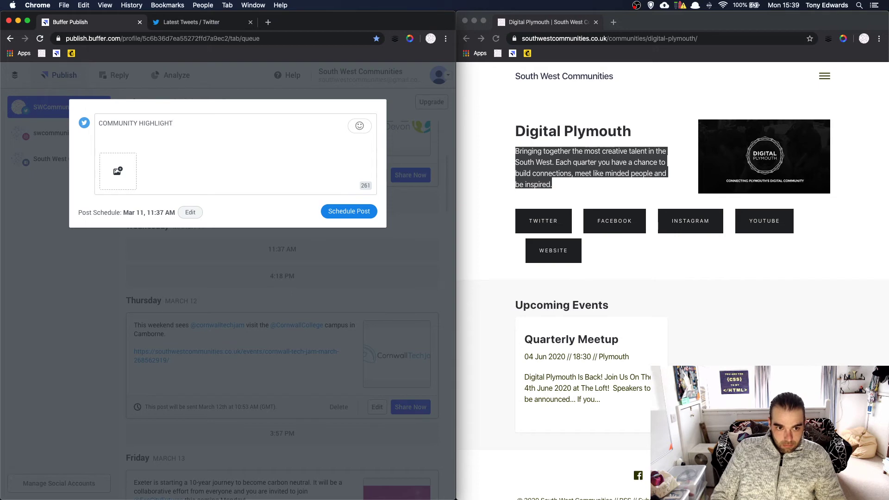
type("GHT")
key("Return")
key("Return")
type("@digitalplymouth")
key("Return")
type("Bringing together the most creative talent in the South West. Each quarter you have a chance to build connections, meet like minded people and be inspired.")
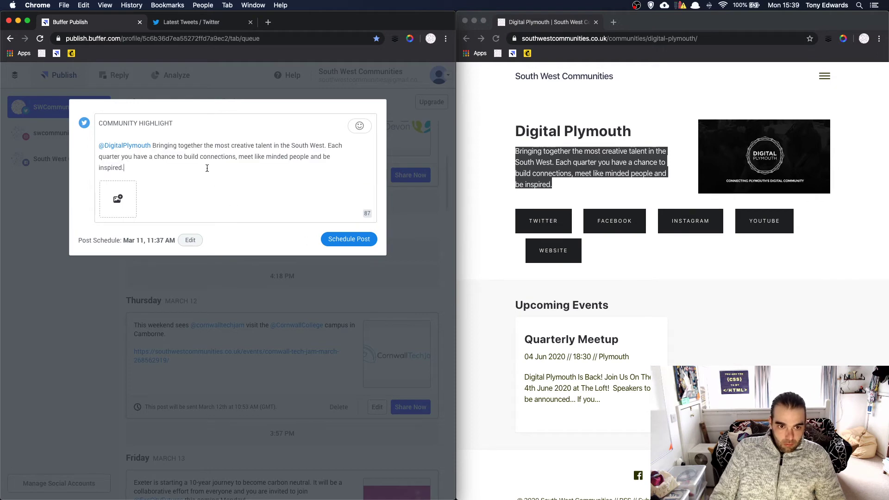
key("Delete")
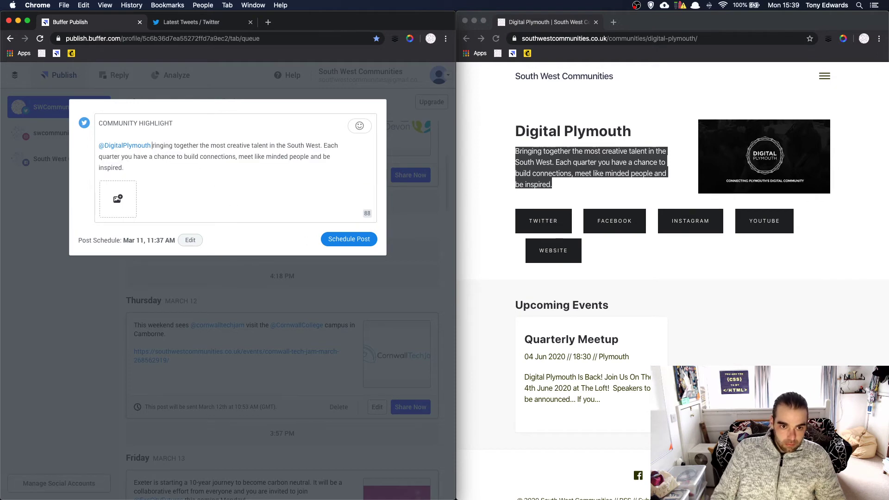
type("b")
left_click(175, 145)
key("BackSpace")
key("BackSpace")
key("BackSpace")
type("s")
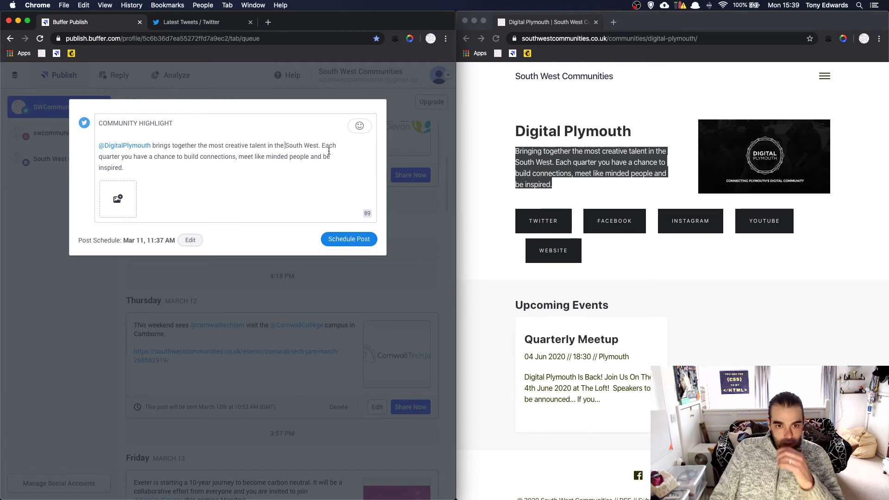
Step: Turn "South West" in the tweet's description into the hashtag #SouthWest
left_click(286, 146)
type("#")
left_click(308, 145)
key("BackSpace")
left_click(169, 167)
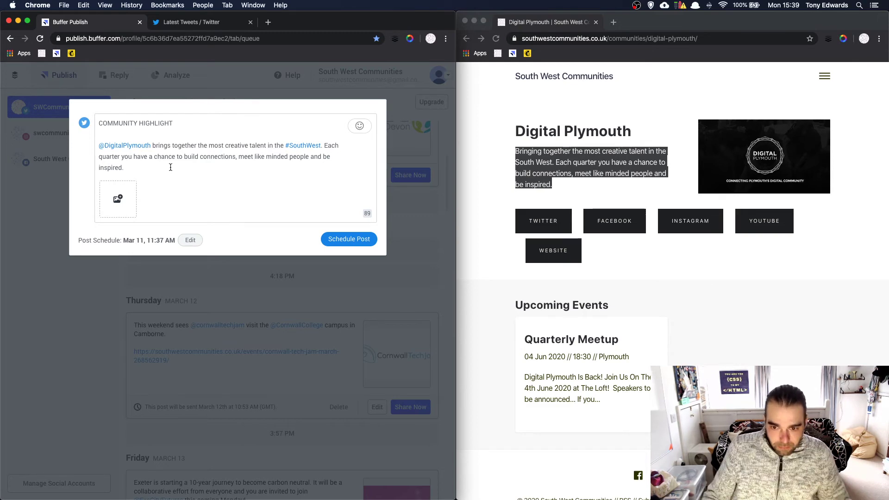
Step: Add the line "Their June meeup in in the calendar now." and below it the copied link to the Digital Plymouth community page
left_click(466, 16)
left_click(625, 39)
key("super+c")
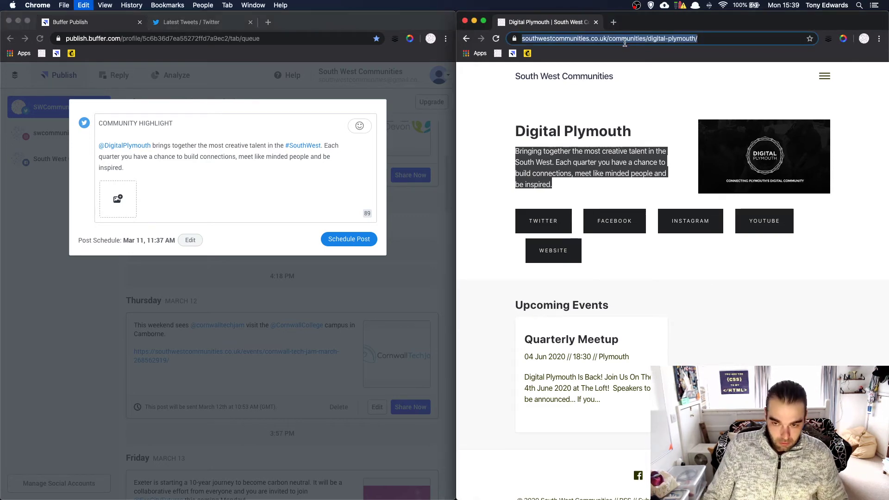
left_click(182, 130)
key("Return")
key("Return")
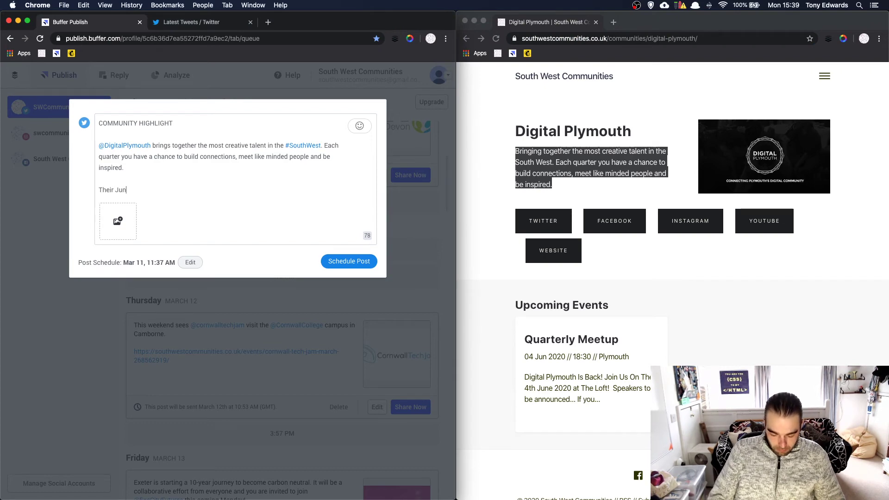
type("Their June meeup in in the")
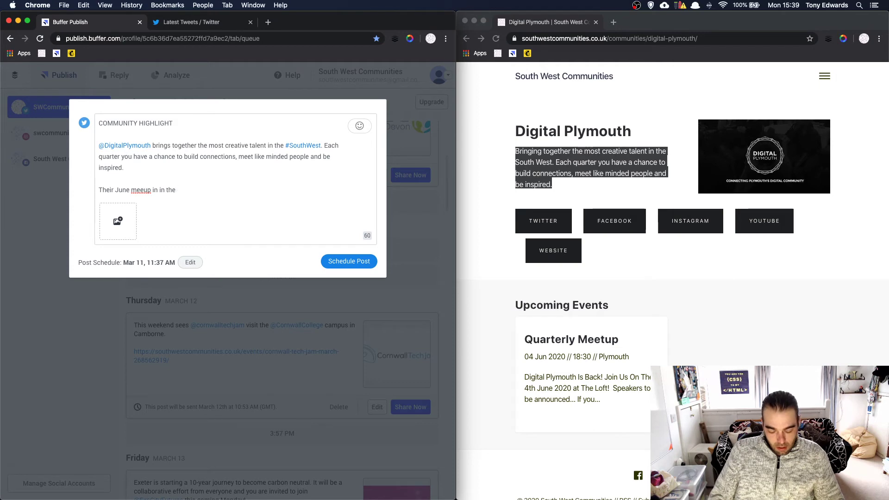
type(" calendar now.")
key("Return")
key("Return")
key("super+v")
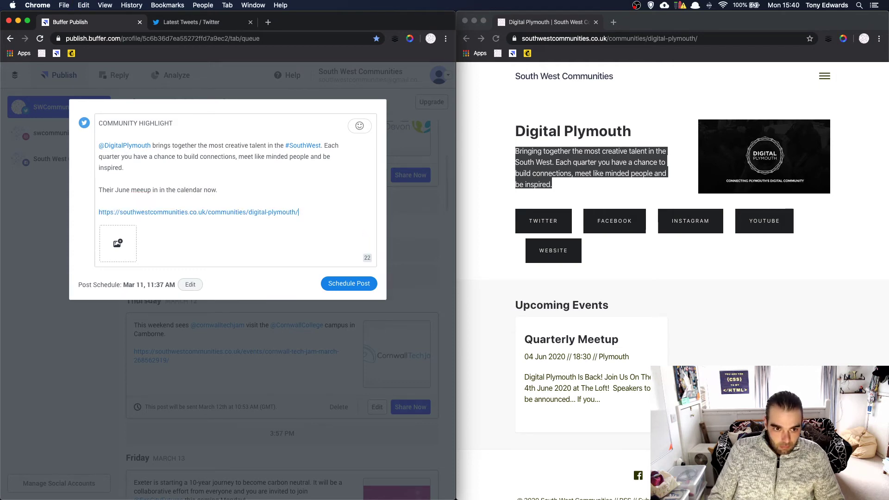
Step: Insert the line "Have you got your ticket yet?" between the June sentence and the link
key("Return")
key("Return")
type("Have you got your ticket ye")
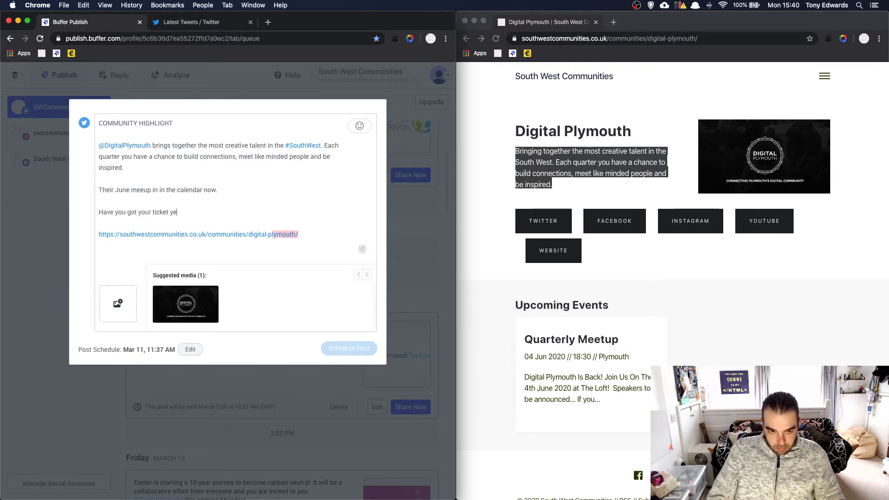
type("t?")
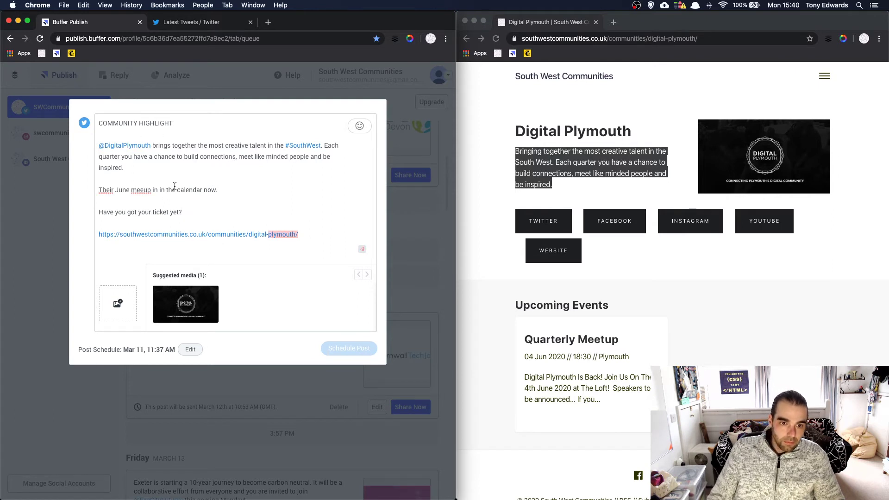
Step: Check the flagged word "Their" for spelling suggestions and with a Google search, closing the search again
right_click(106, 191)
key("Escape")
left_click(132, 174)
right_click(103, 192)
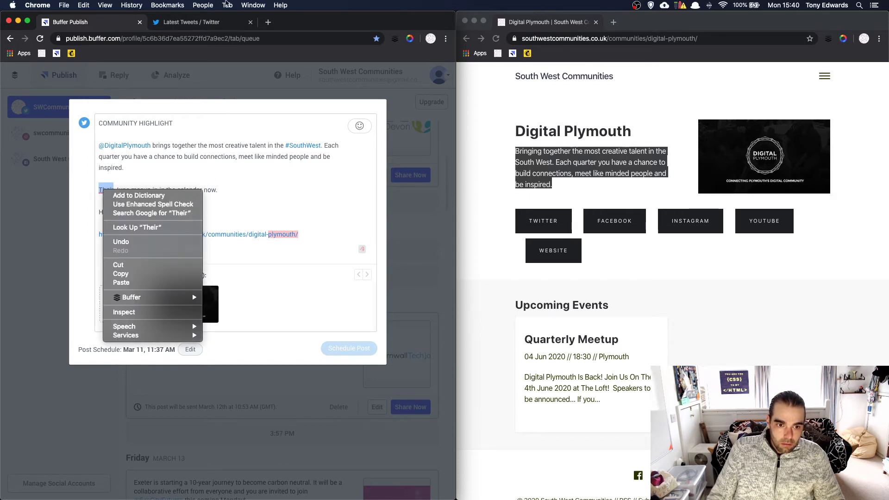
left_click(267, 27)
left_click(267, 27)
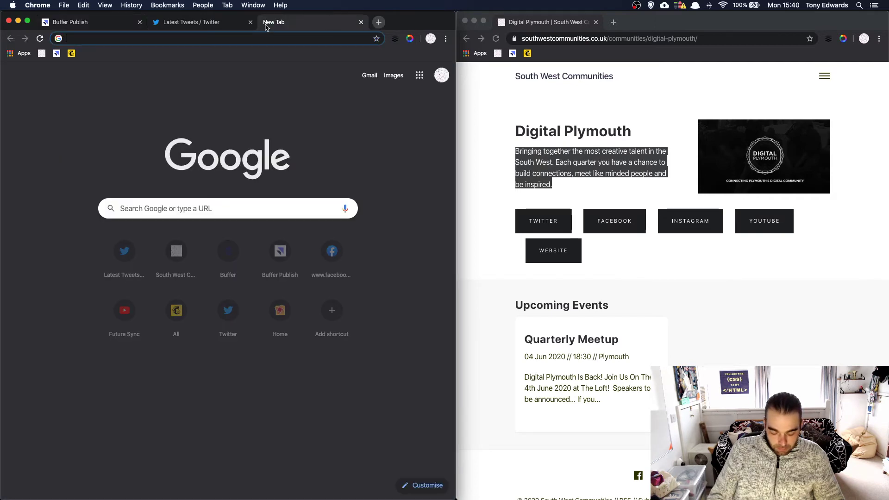
type("their")
key("Return")
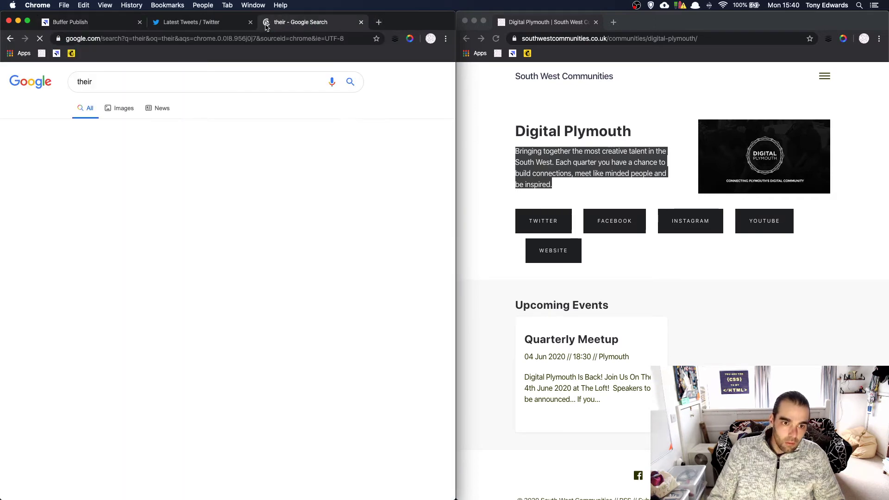
left_click(362, 22)
right_click(113, 189)
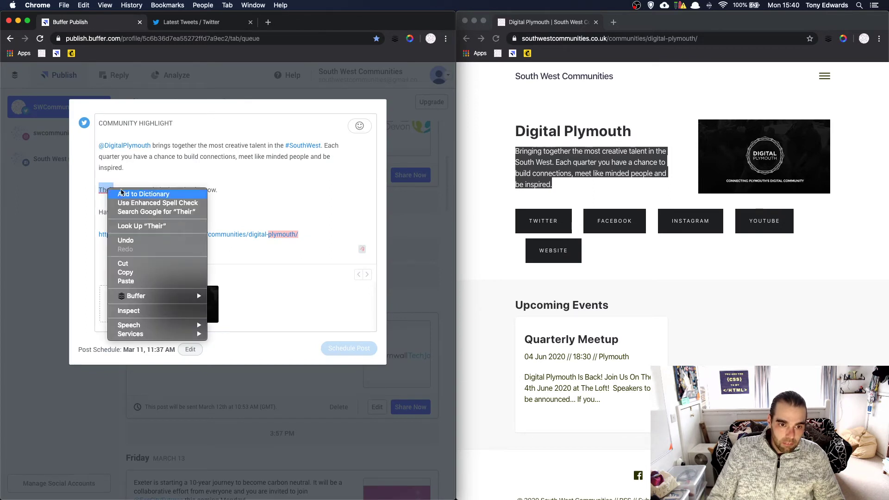
left_click(136, 185)
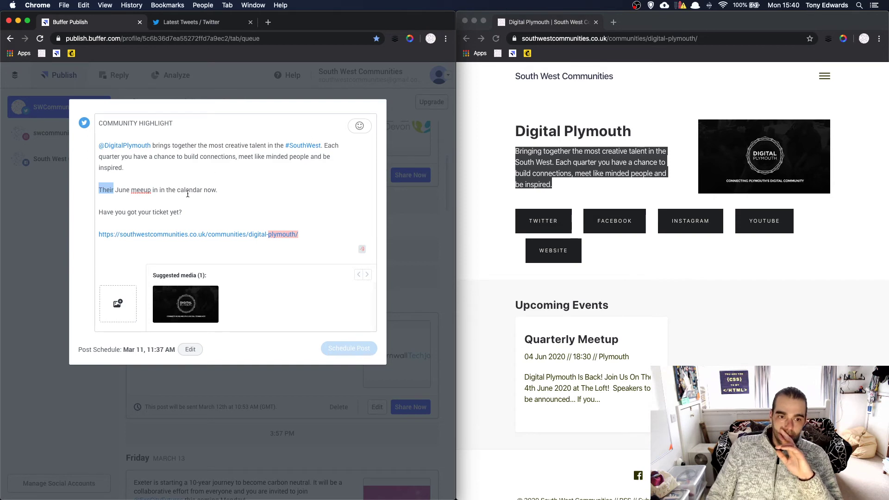
Step: Remove the ticket question and its extra blank line from the tweet
left_click(191, 211)
triple_click(191, 211)
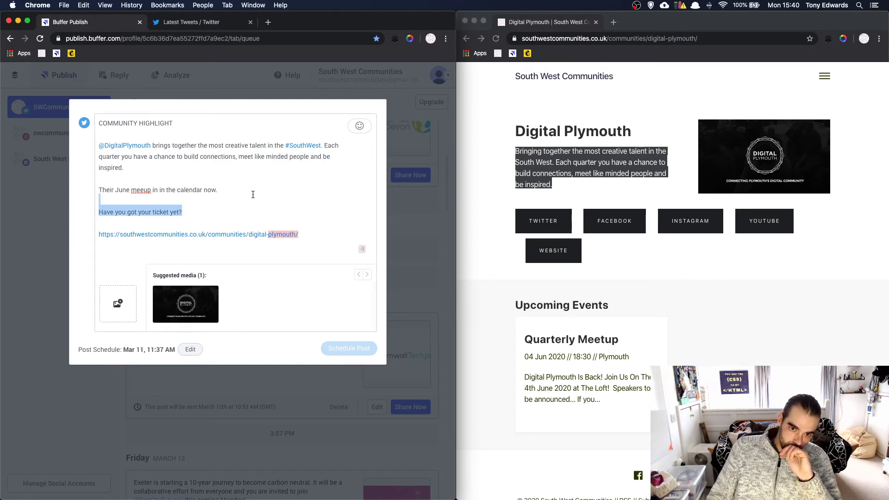
key("BackSpace")
key("BackSpace")
key("BackSpace")
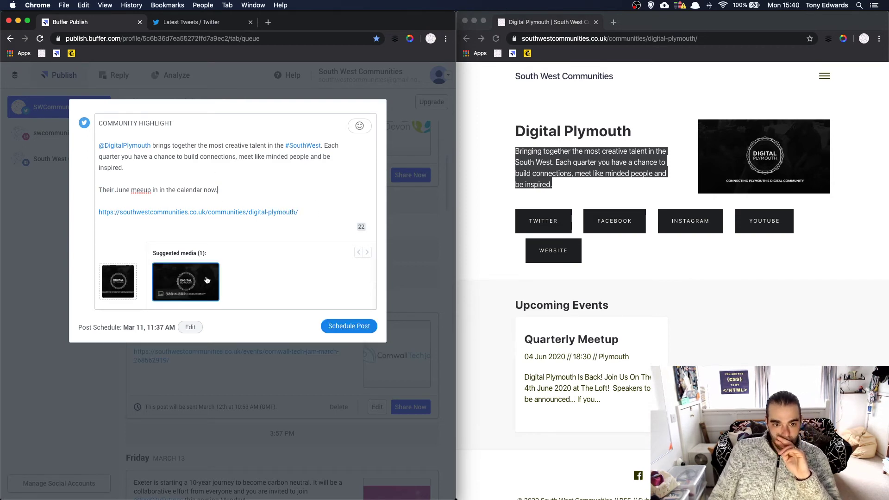
Step: Attach the suggested Digital Plymouth image to the tweet and schedule it
left_click(185, 282)
left_click(355, 284)
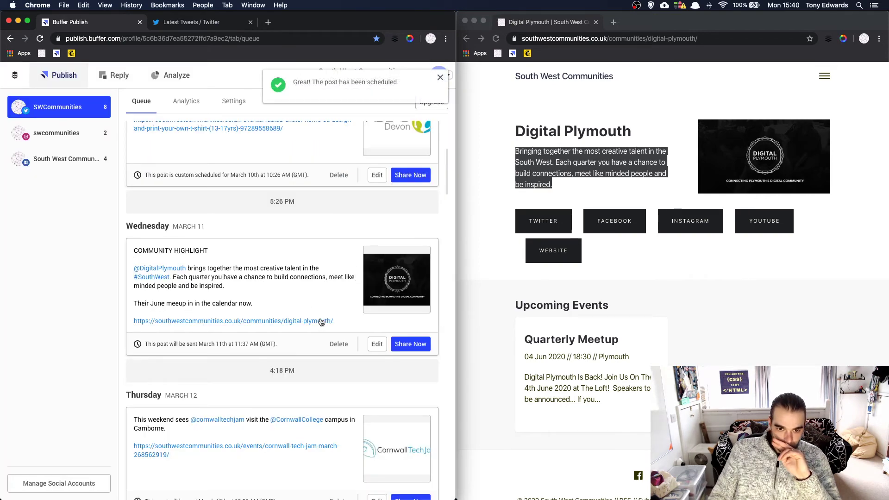
left_click_drag(321, 319, 301, 317)
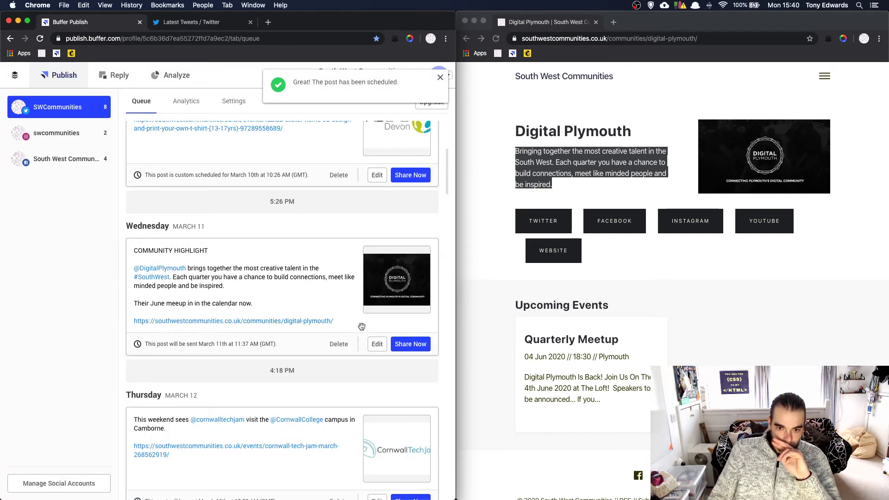
Step: Reopen the scheduled Digital Plymouth tweet, copy its whole text and save it without changes
left_click(377, 344)
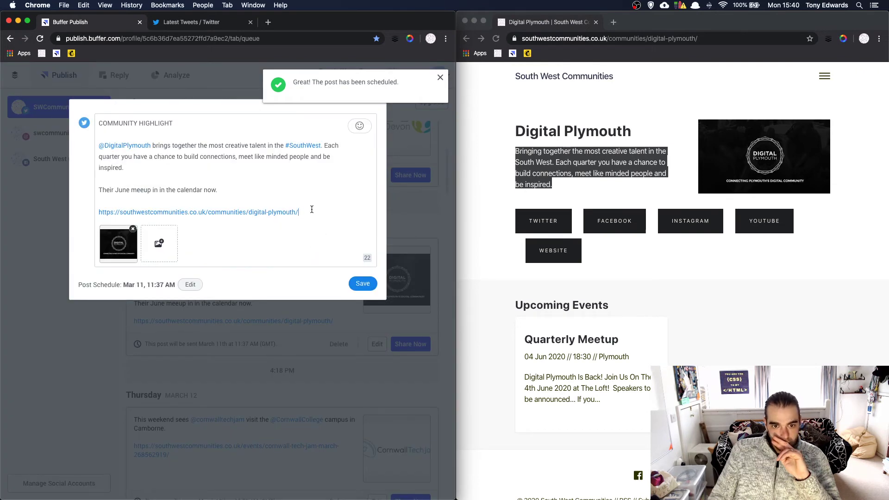
key("super+a")
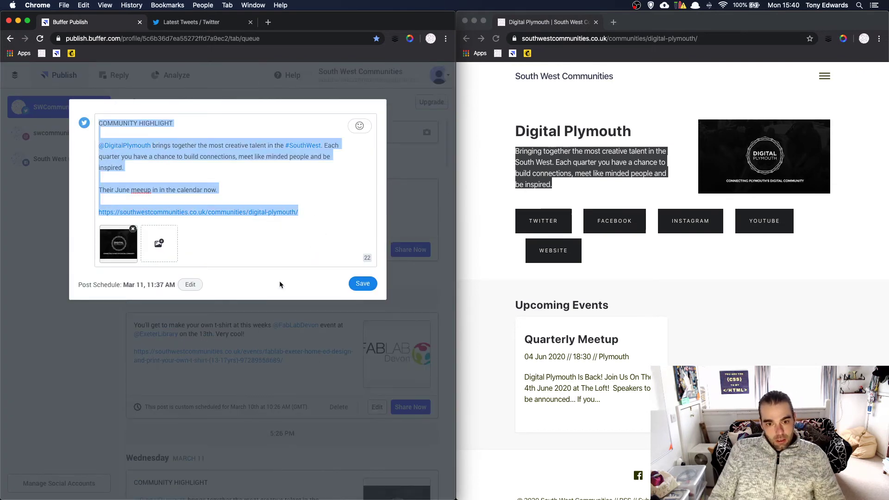
left_click(363, 283)
left_click(51, 156)
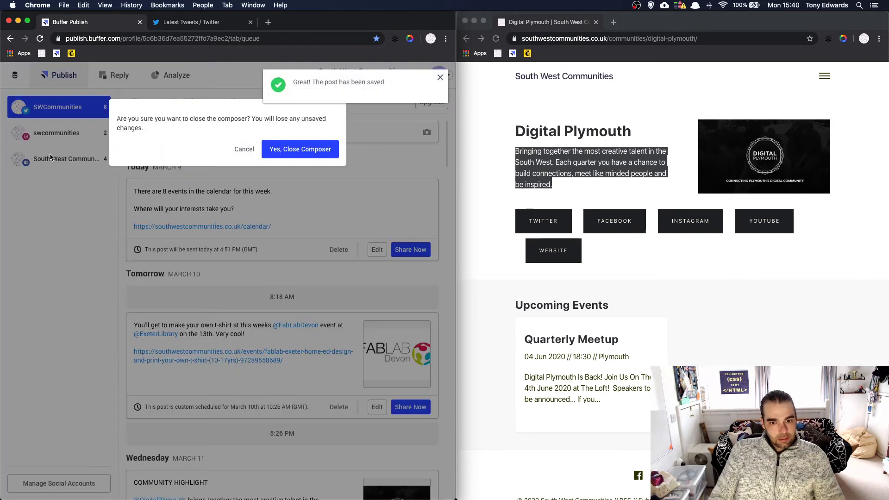
left_click(246, 149)
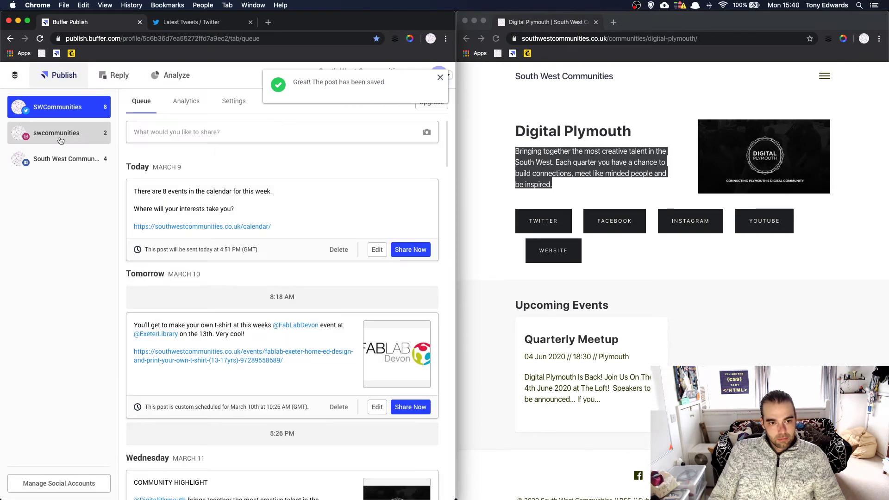
Step: In the South West Communities Facebook queue, start a post in the Wednesday March 11, 3:47 PM slot with the copied tweet text
left_click(59, 159)
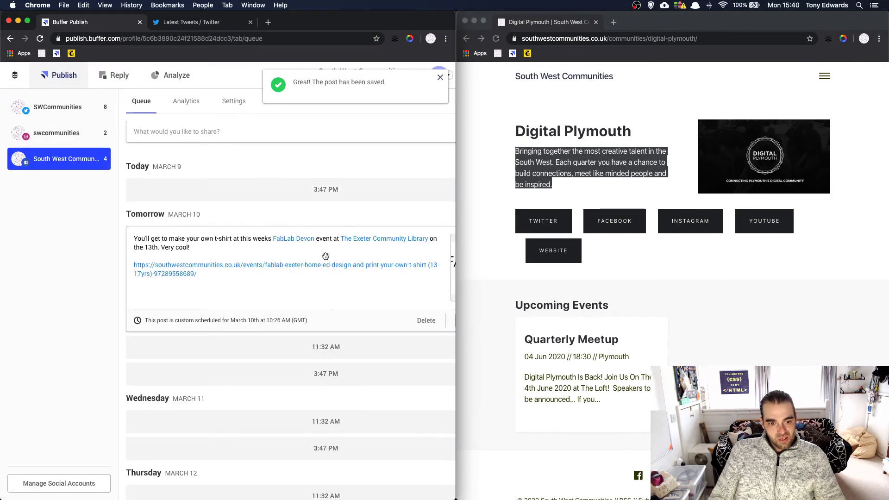
scroll(325, 254, "down", 5)
left_click(52, 99)
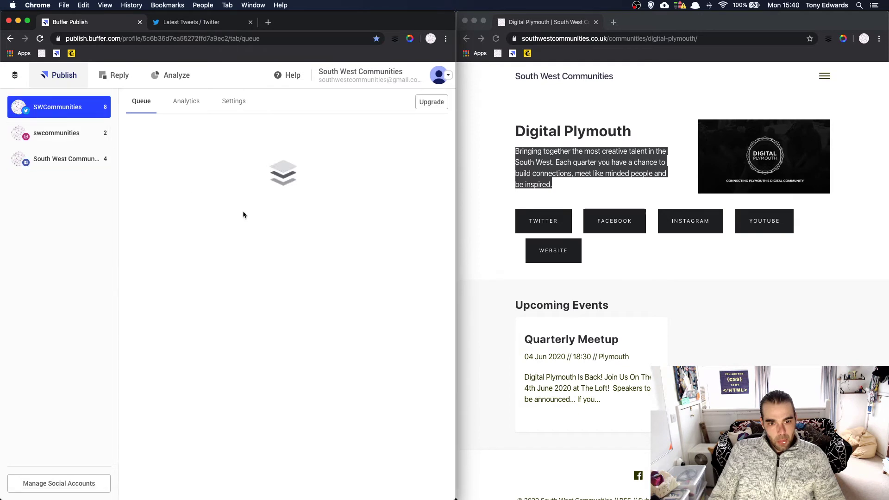
scroll(244, 209, "down", 10)
left_click(84, 151)
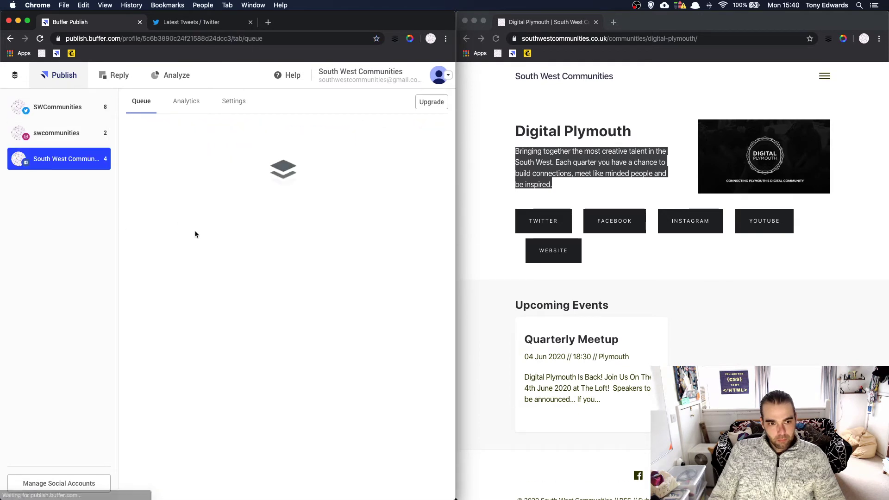
scroll(294, 271, "down", 8)
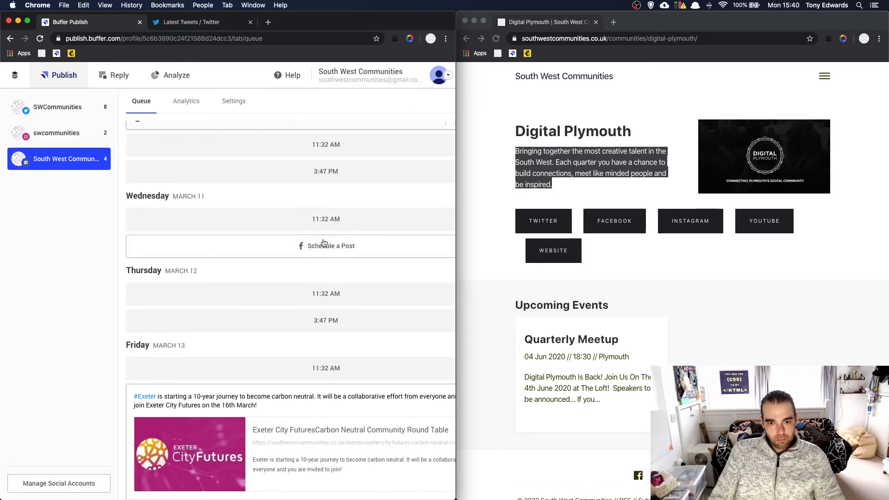
left_click(324, 246)
left_click(133, 145)
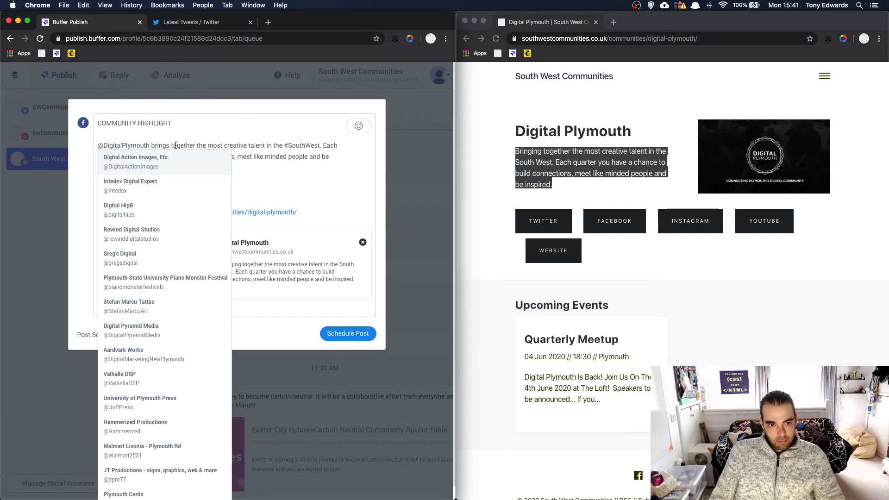
key("BackSpace")
key("BackSpace")
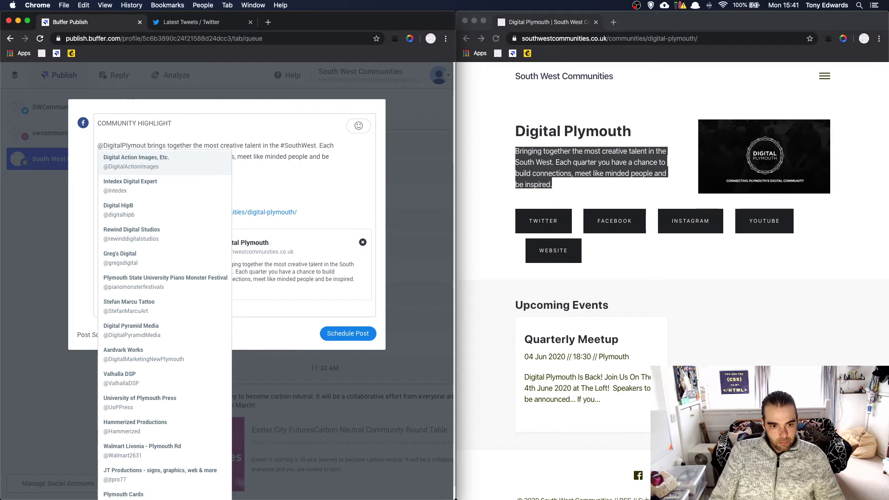
key("BackSpace")
key("BackSpace")
key("BackSpace")
key("BackSpace")
key("BackSpace")
key("BackSpace")
key("BackSpace")
key("BackSpace")
key("BackSpace")
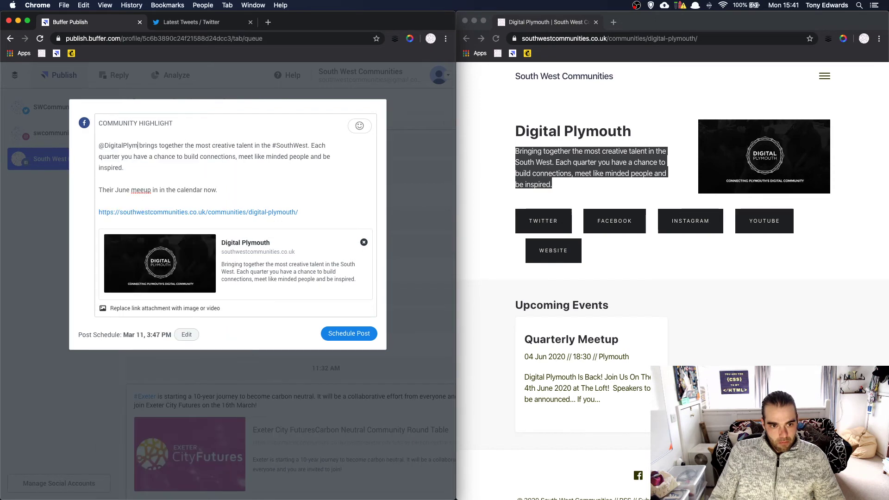
key("BackSpace")
key("BackSpace")
key("BackSpace")
key("BackSpace")
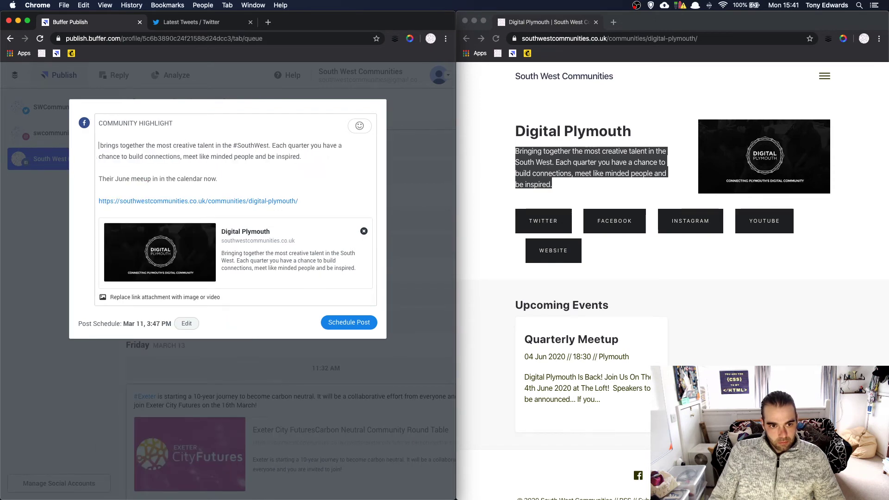
type("Digital")
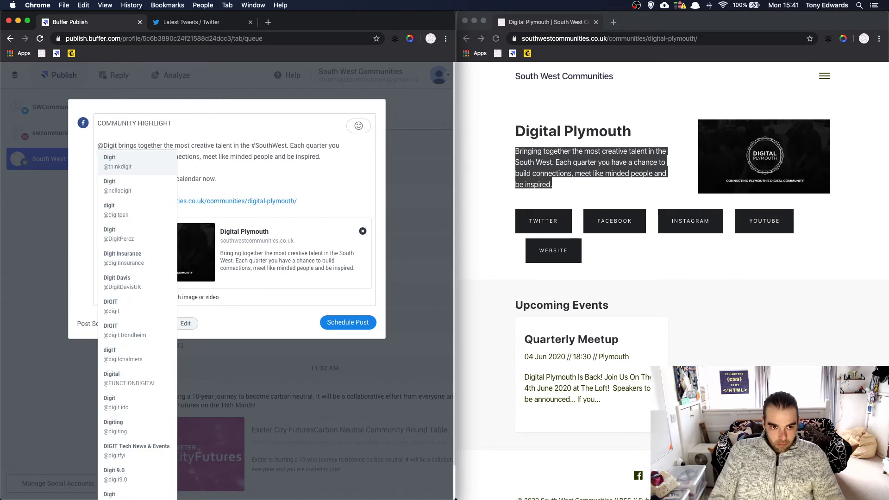
type("Pl")
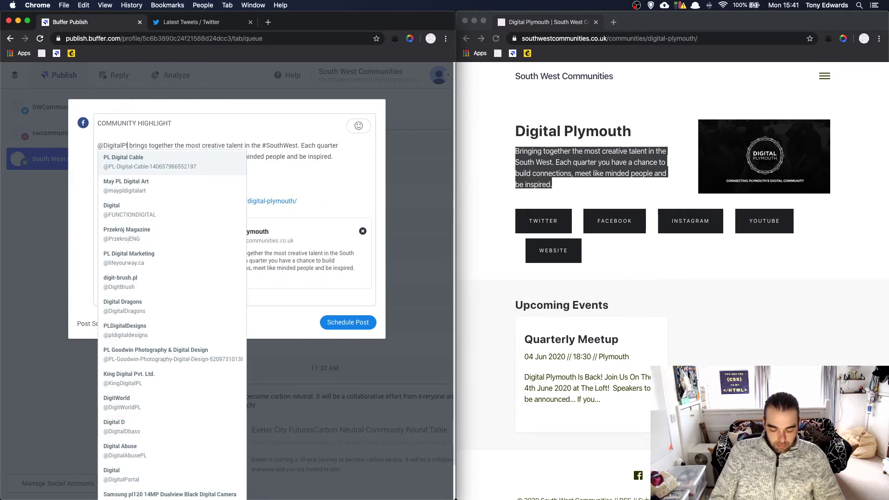
type("ym")
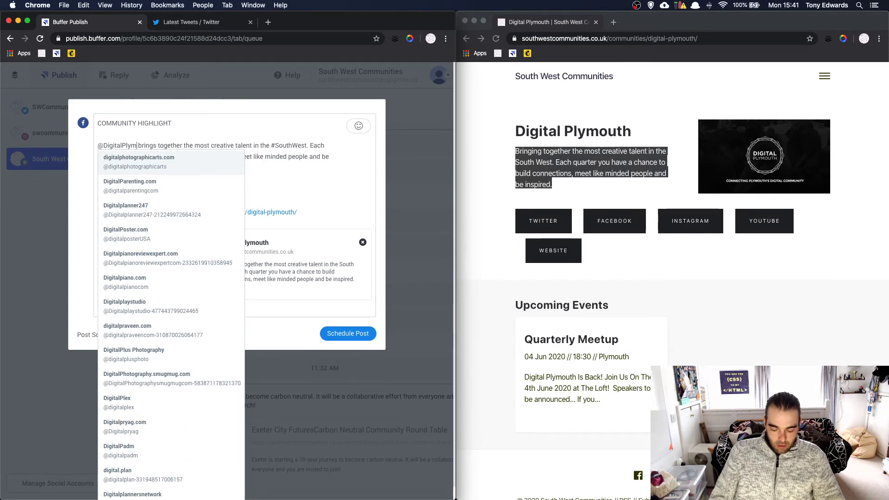
type("outh")
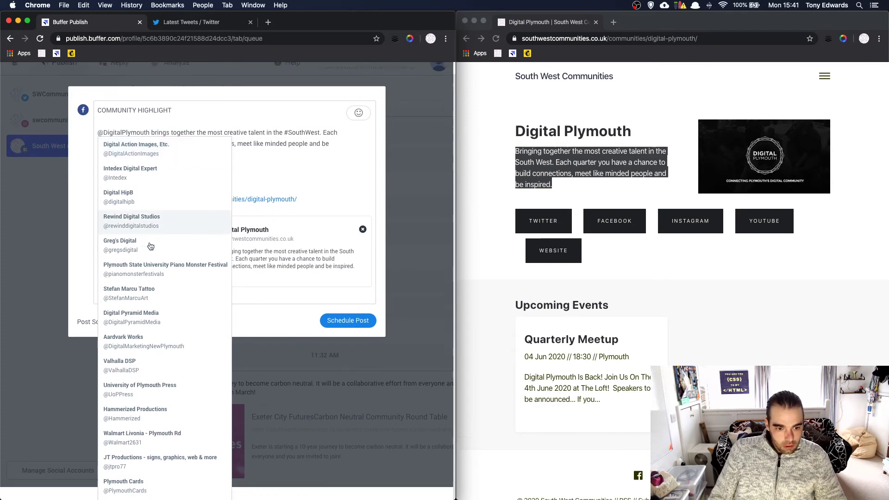
scroll(146, 155, "down", 1)
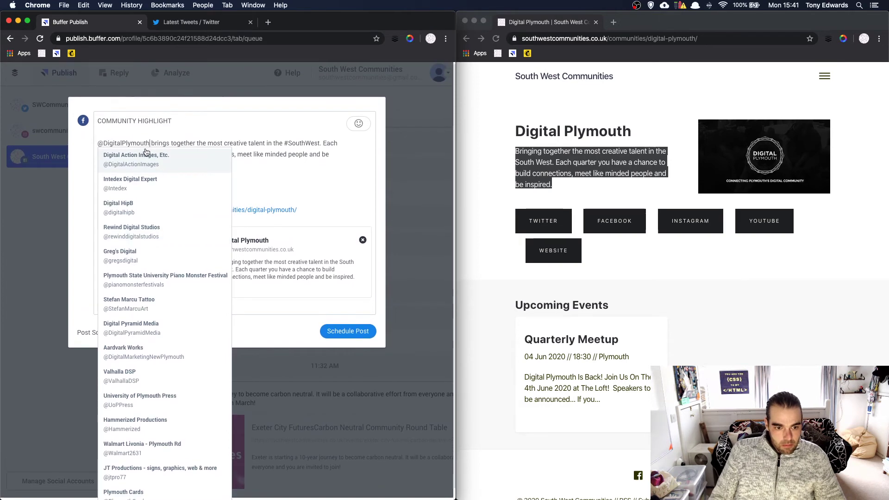
left_click(104, 141)
key("BackSpace")
left_click(117, 145)
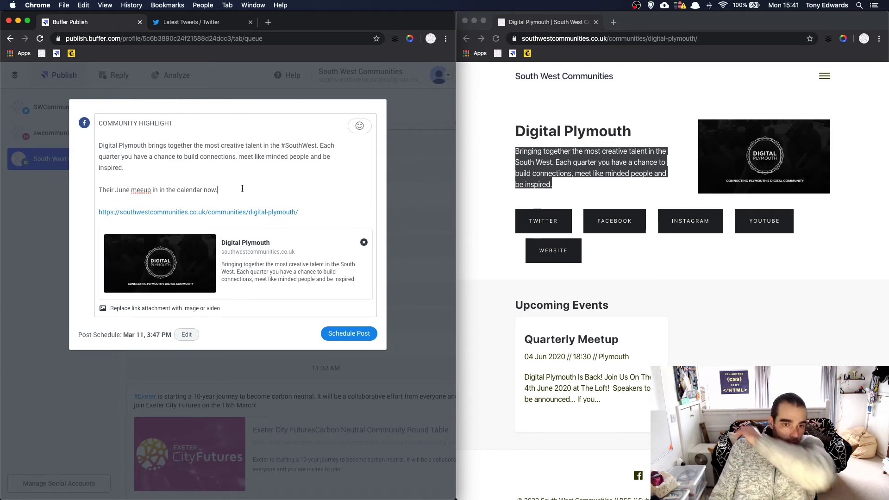
Step: Add the paragraph "Have you got your tickets yet?" after the June meetup sentence and schedule the Facebook post
key("Return")
key("Return")
type("Have you got your tickets yet?")
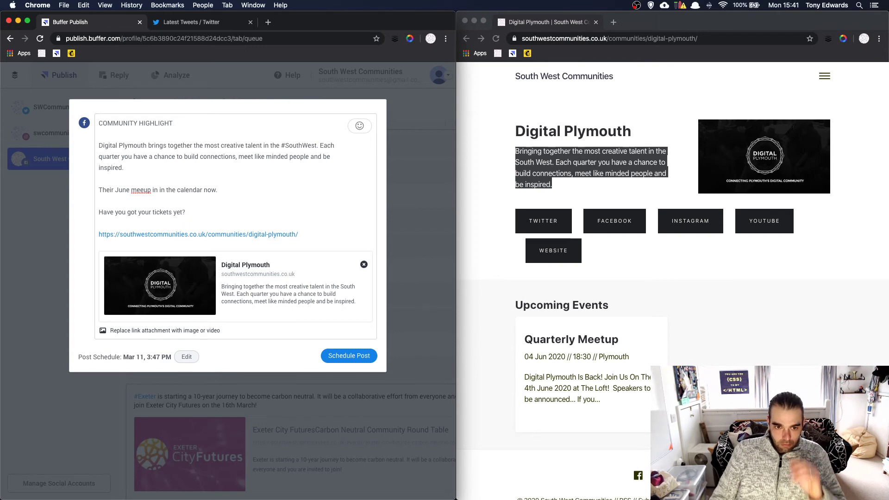
left_click(349, 356)
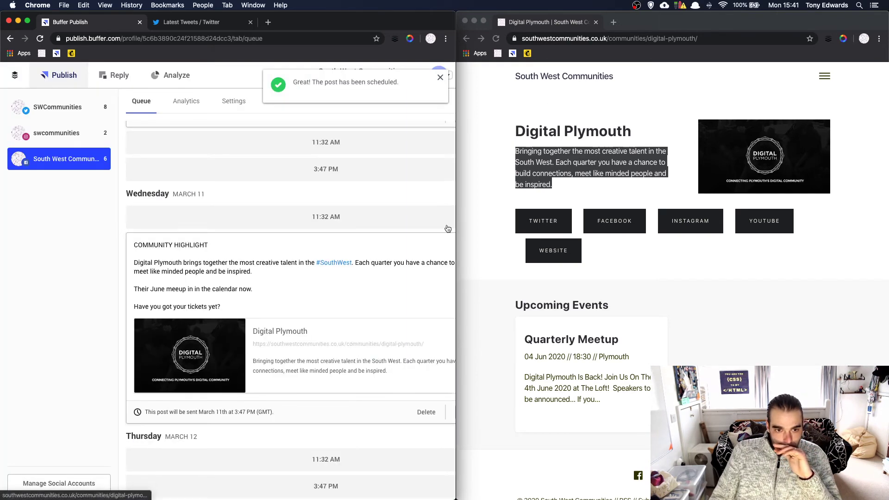
Step: Return to the website's communities list and the SWCommunities Twitter queue, and look through the queue for free slots
left_click(467, 38)
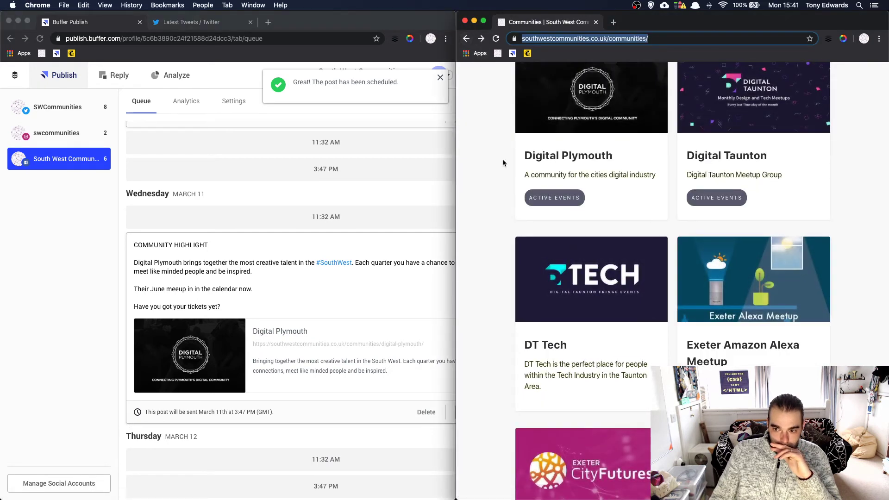
left_click(10, 38)
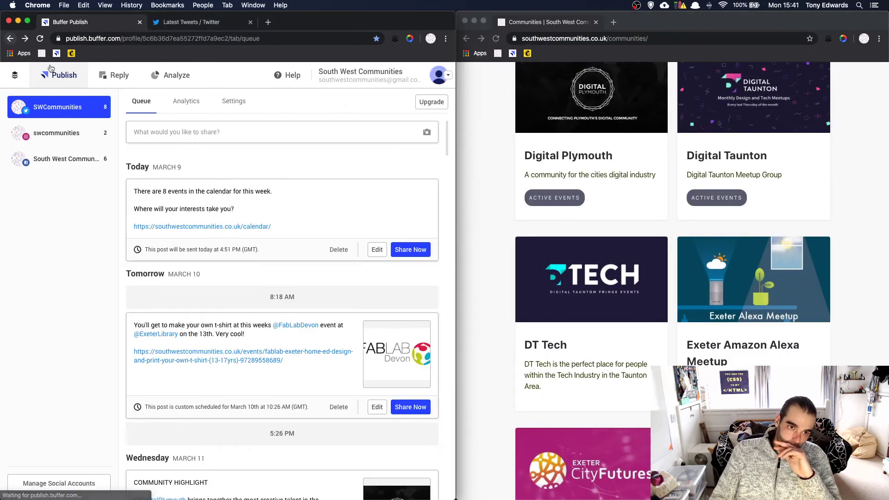
scroll(278, 215, "down", 6)
scroll(279, 215, "up", 6)
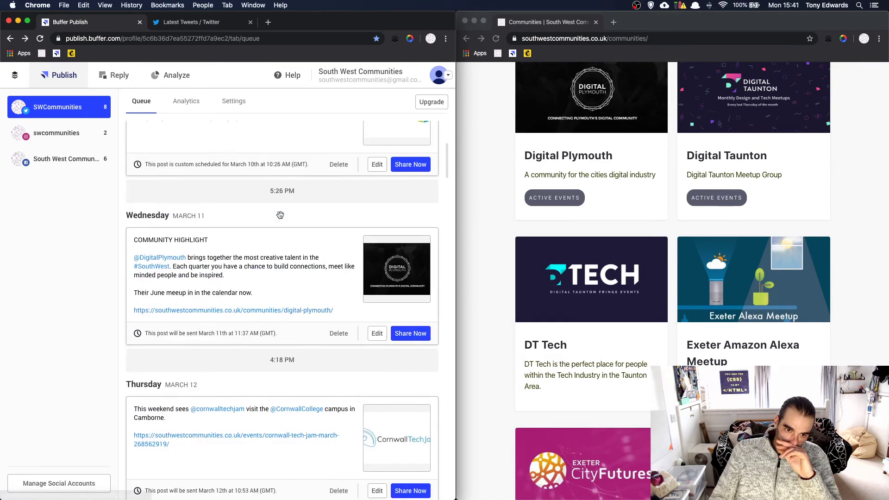
scroll(280, 215, "down", 10)
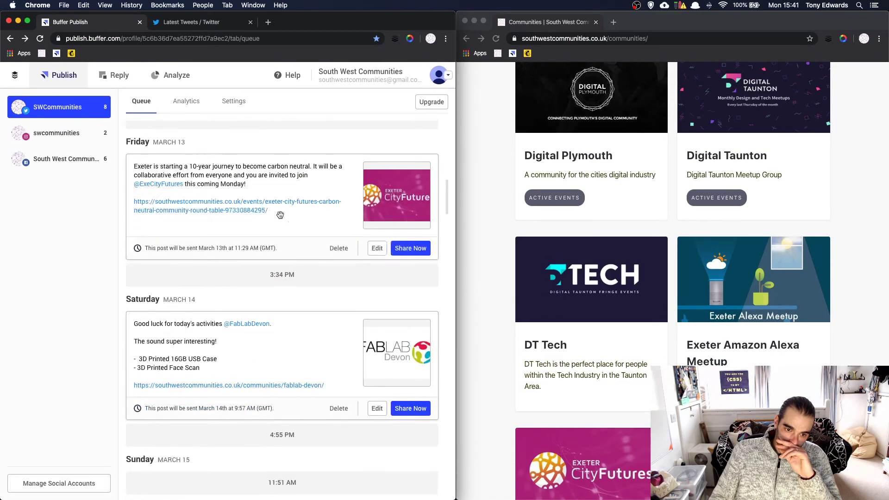
scroll(280, 214, "down", 3)
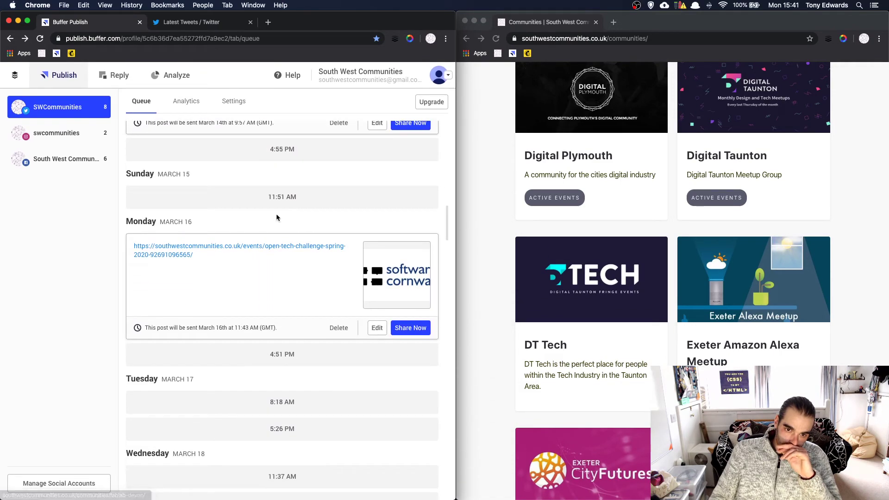
left_click(279, 204)
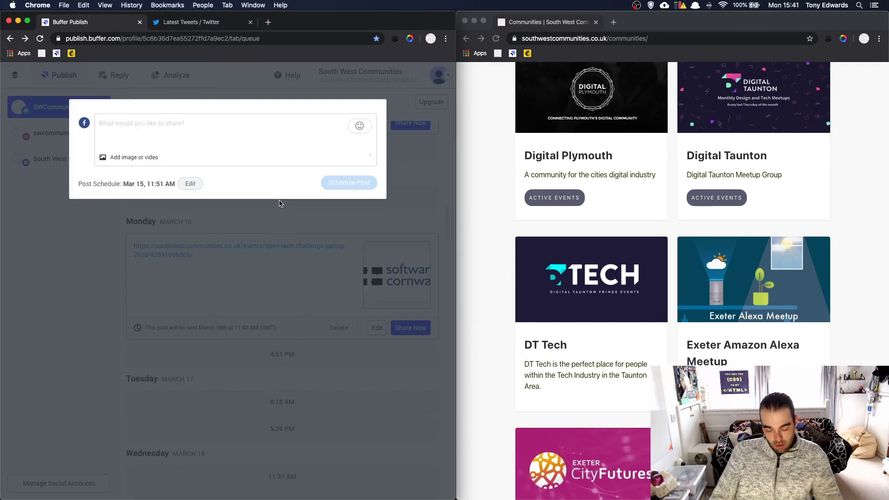
type("Don't")
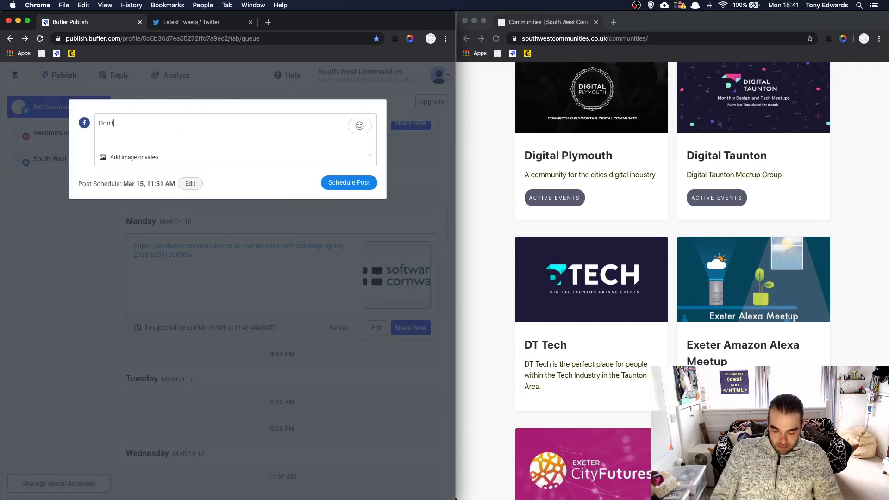
type(" foget to")
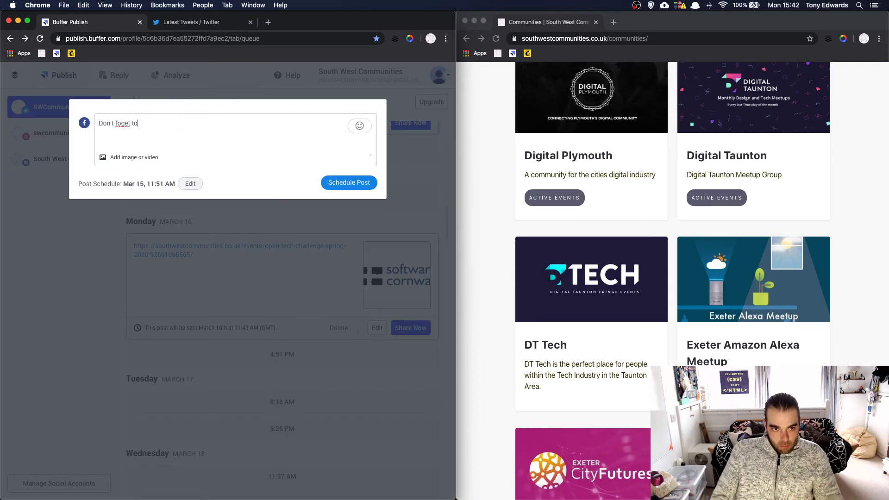
key("BackSpace")
key("BackSpace")
key("BackSpace")
key("BackSpace")
key("BackSpace")
key("BackSpace")
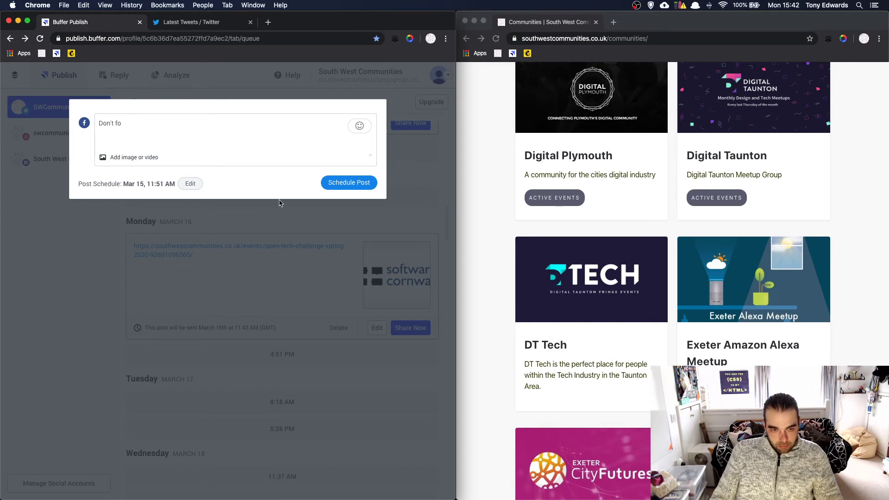
triple_click(148, 129)
key("BackSpace")
left_click(29, 196)
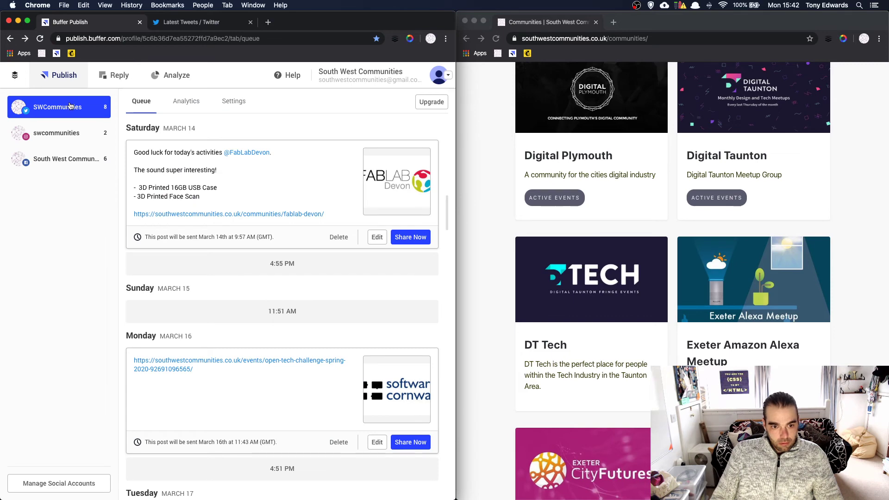
left_click(286, 312)
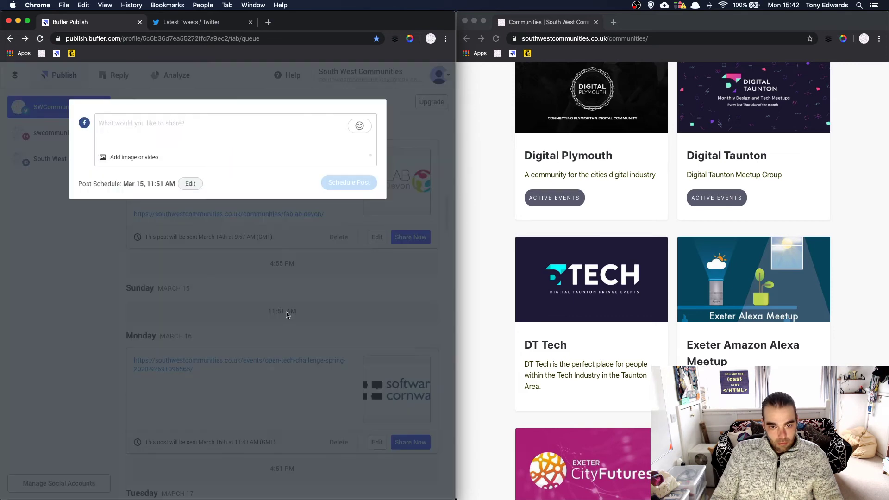
left_click(119, 266)
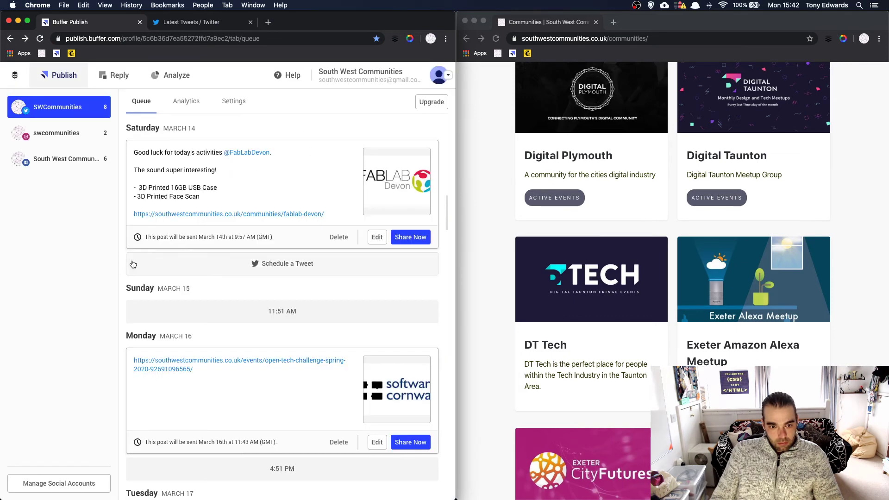
Step: Start a new Twitter and Facebook post reading "Don't forget to double check that the event's you're planning to attend this coming week are still running."
scroll(174, 246, "up", 10)
left_click(214, 134)
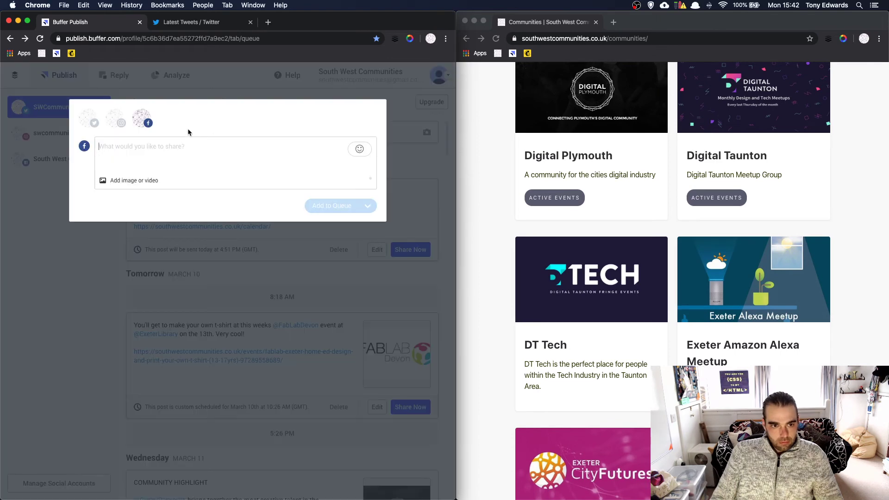
type("Don't forget to ")
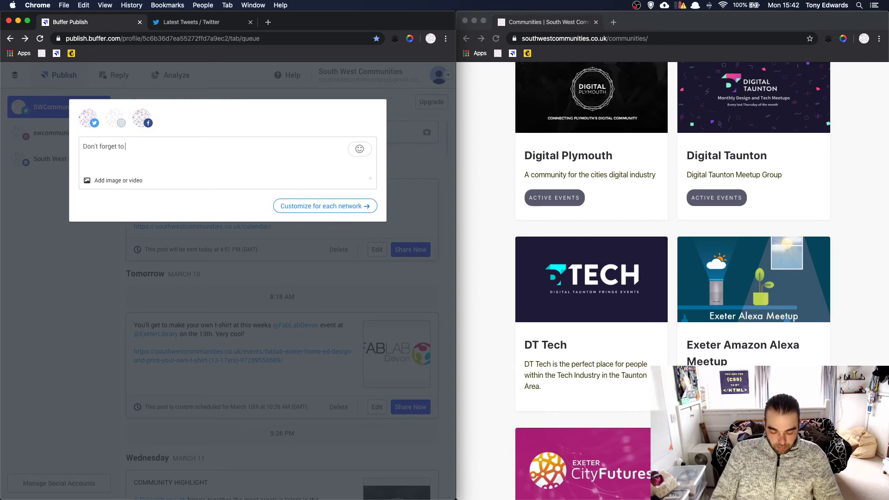
type("double check that the")
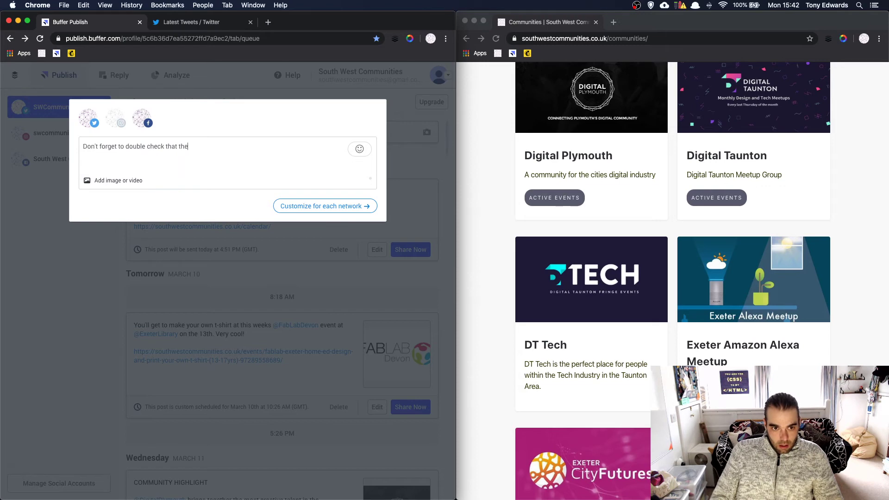
type(" event's")
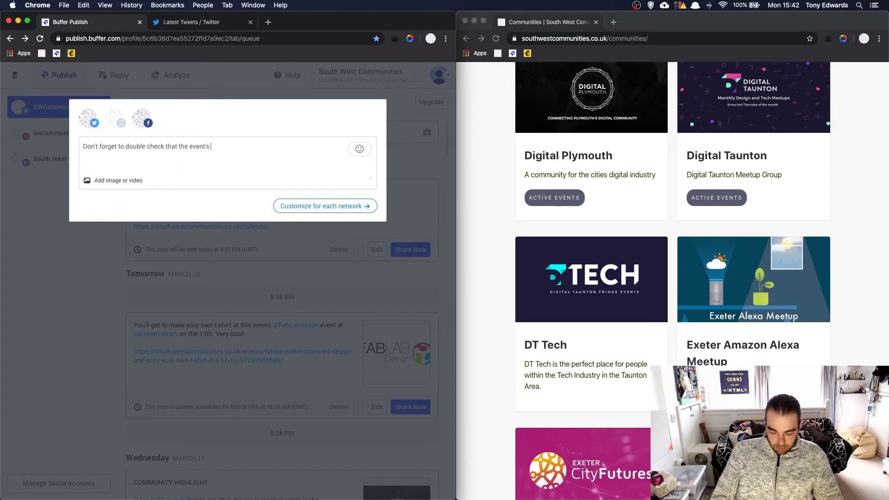
type(" youre")
type("'")
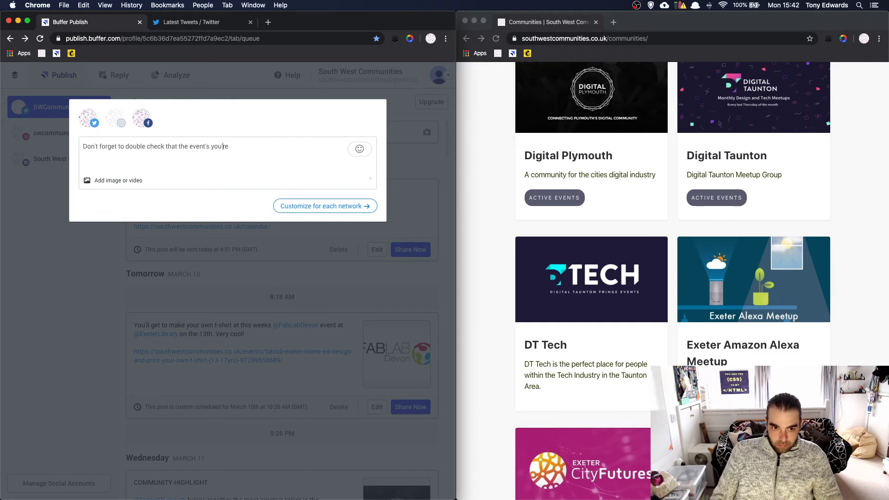
type(" planning to attend this coi")
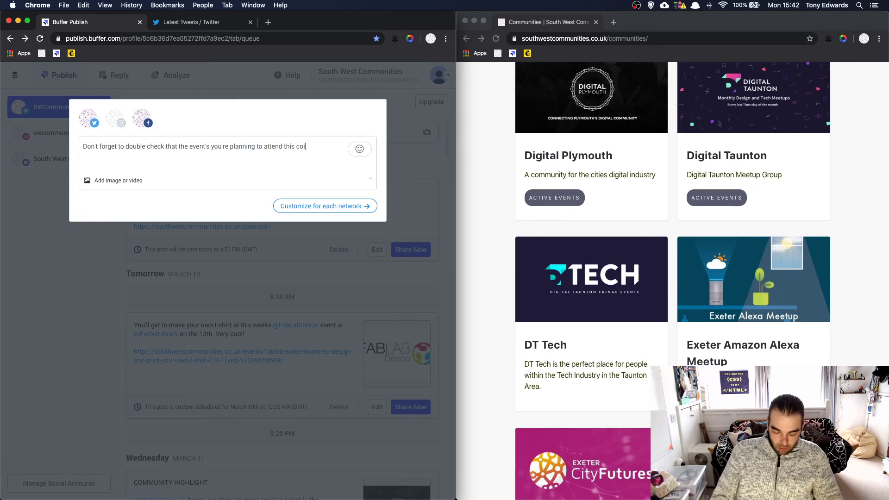
key("BackSpace")
type("mi")
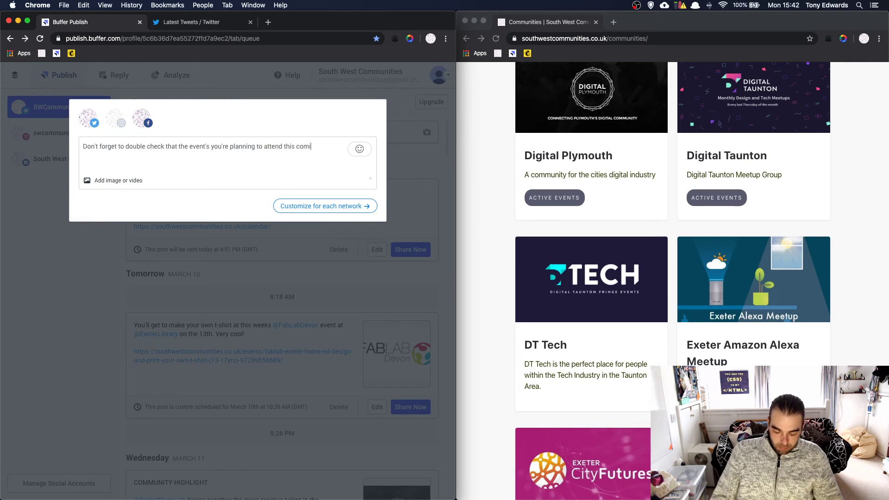
type("ng week are still ")
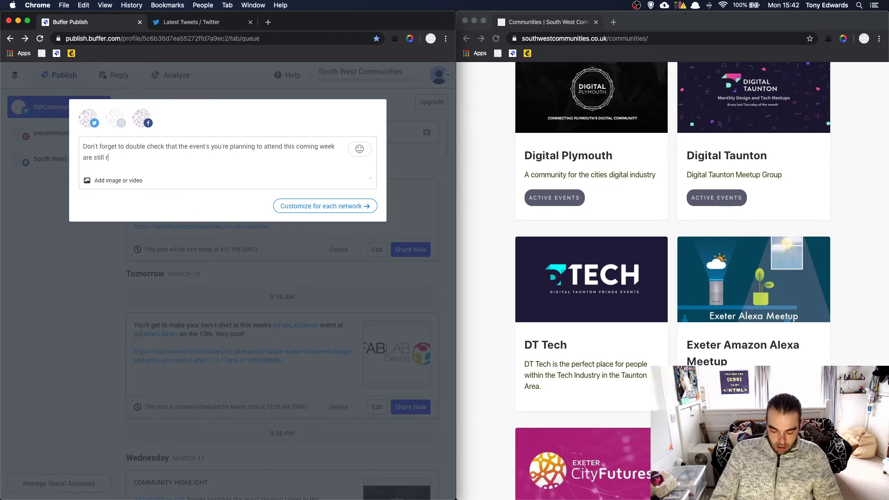
type("running.")
Step: Begin a second paragraph in the post with "Whilst our calendar is upto date as of 1am every mo"
key("Return")
key("Return")
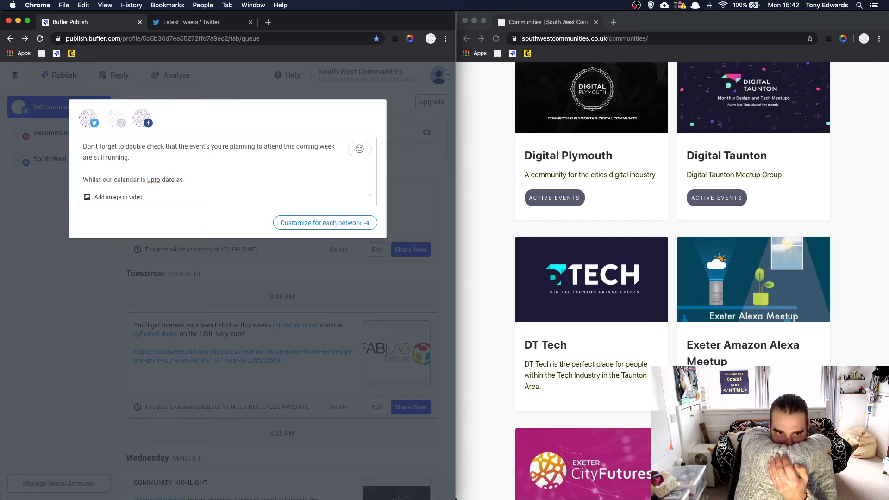
type("of 1am")
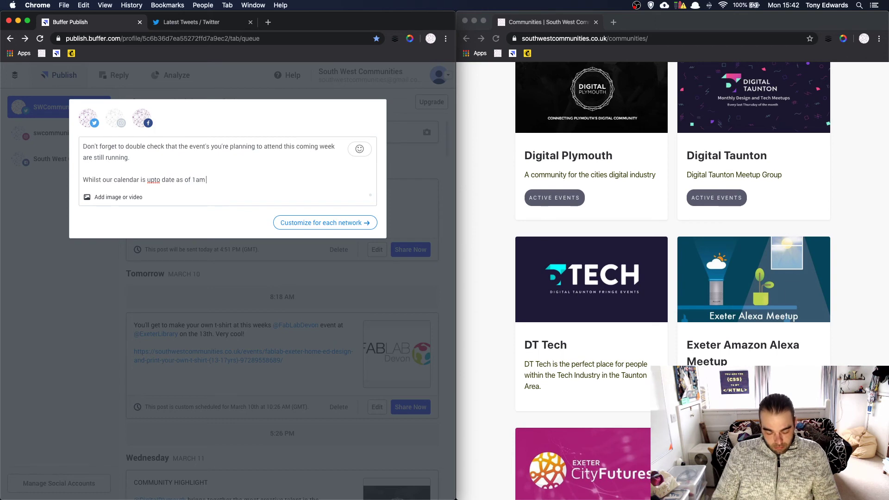
type(" every mo")
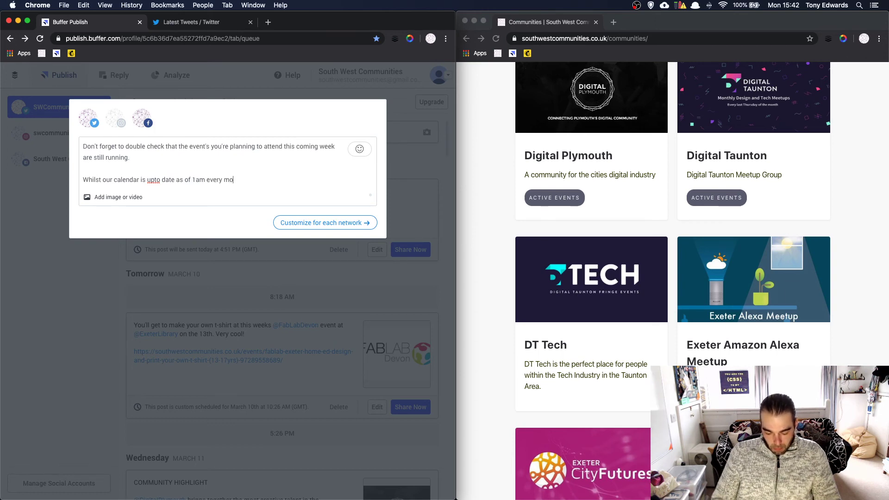